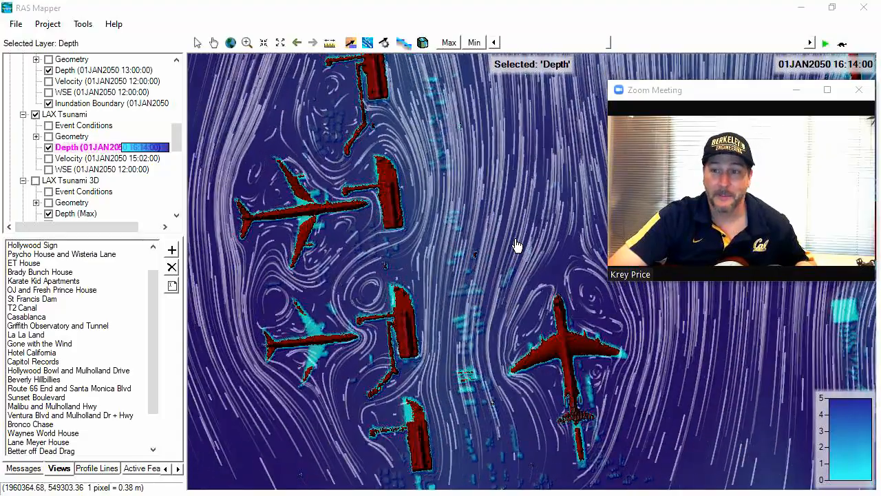
Switch to the saved La La Land view and show the La La Land Existing depth results at 02JAN2050 19:30:00.
left_click(31, 335)
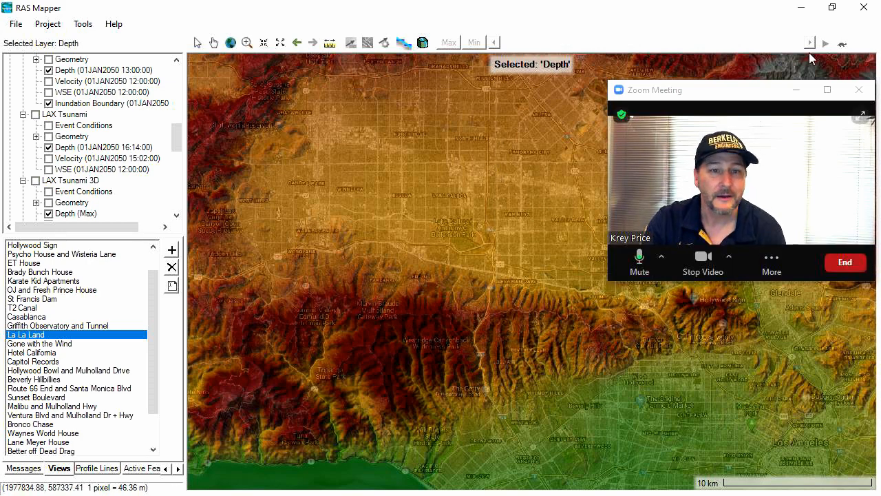
left_click(796, 90)
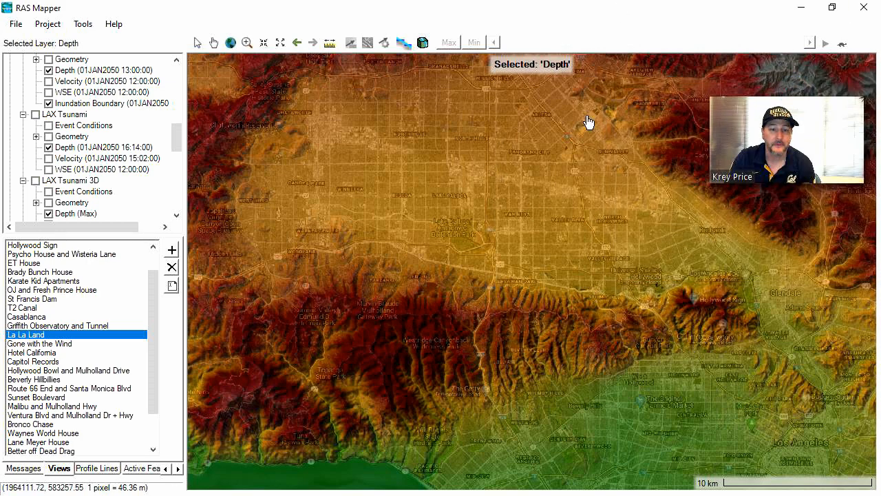
left_click_drag(177, 138, 183, 98)
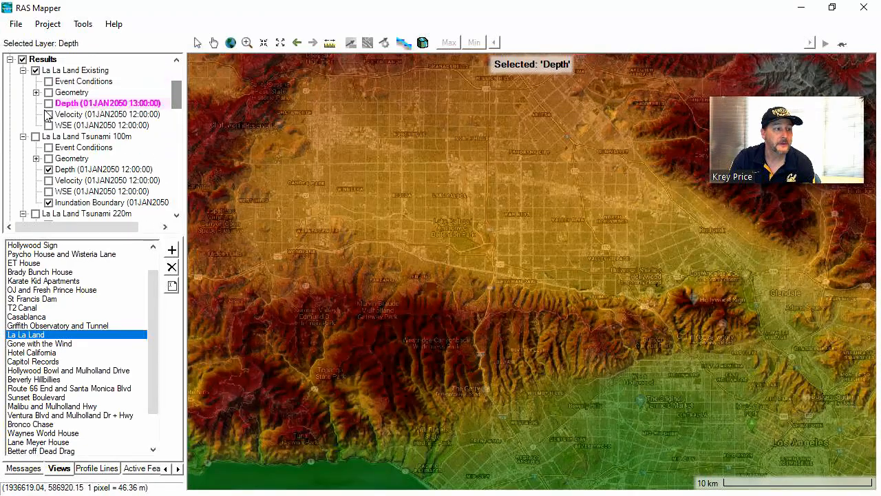
left_click(47, 102)
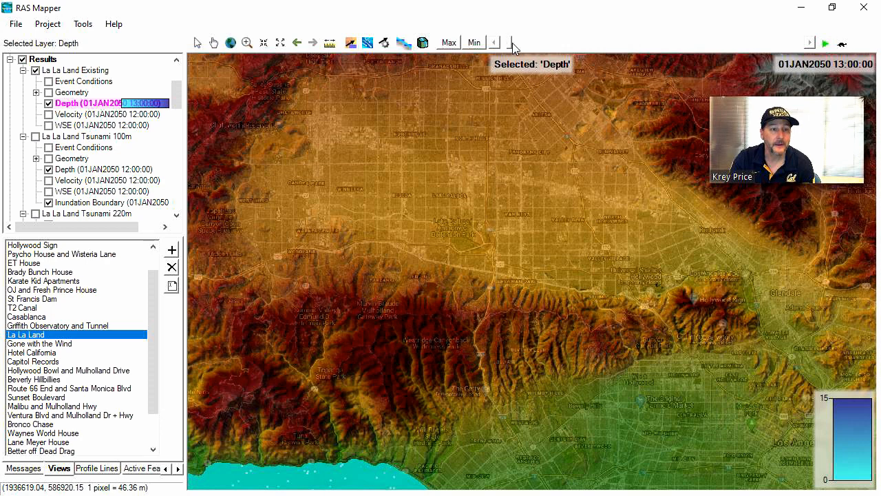
left_click(509, 43)
left_click_drag(509, 43, 701, 38)
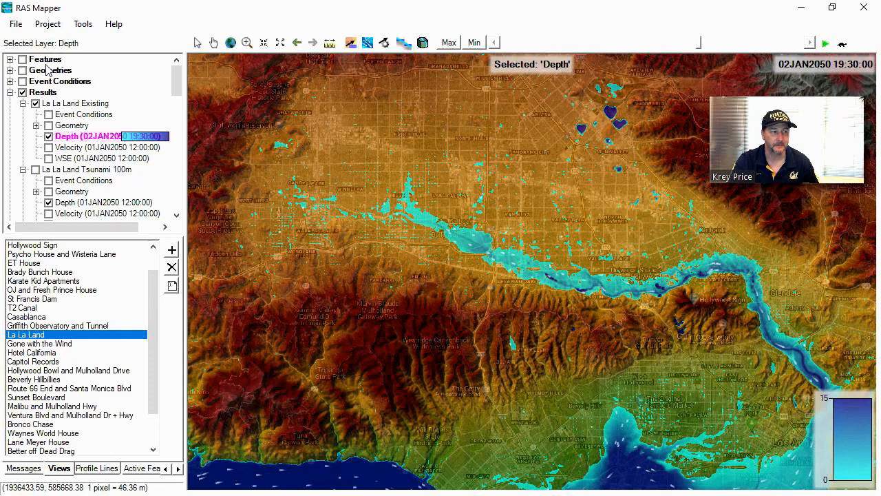
Show the feature layers without the La La Land Existing depth results and zoom to the Mulholland Glide flight path.
left_click(22, 59)
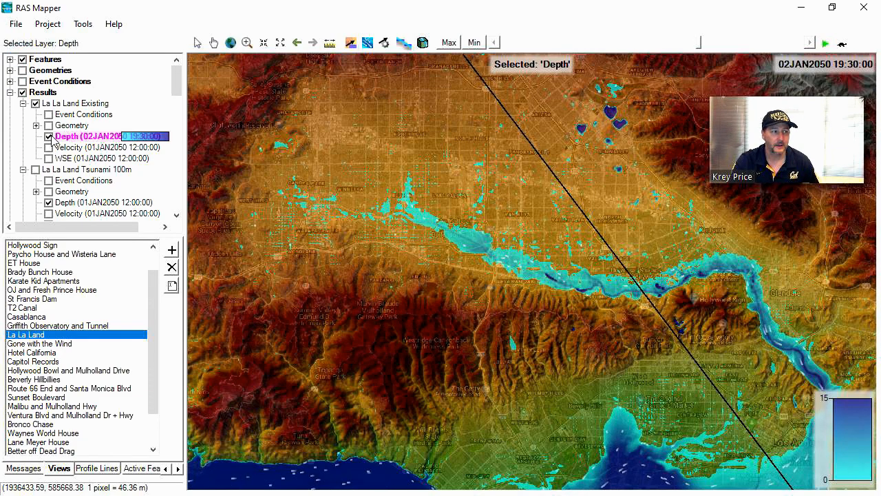
left_click(48, 136)
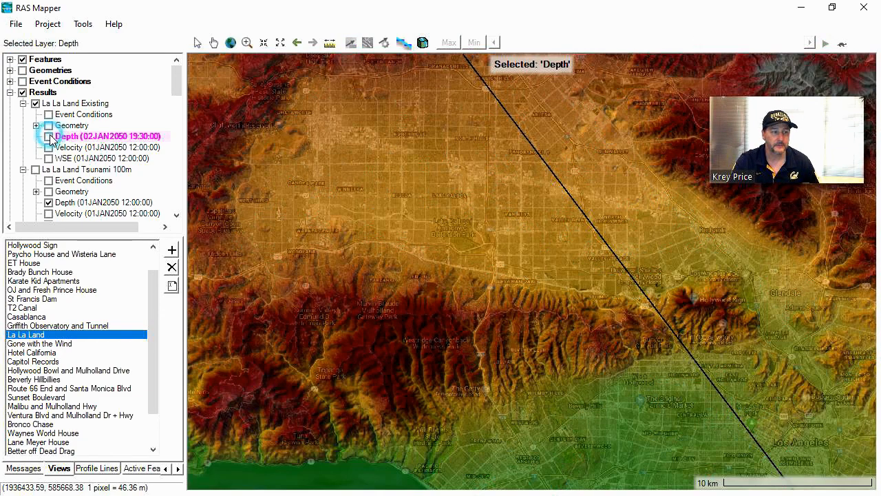
left_click(10, 60)
right_click(61, 81)
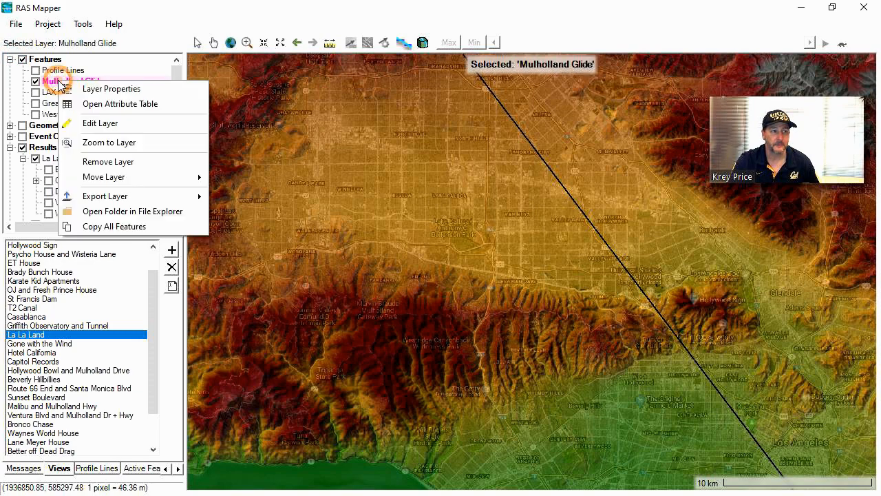
left_click(107, 144)
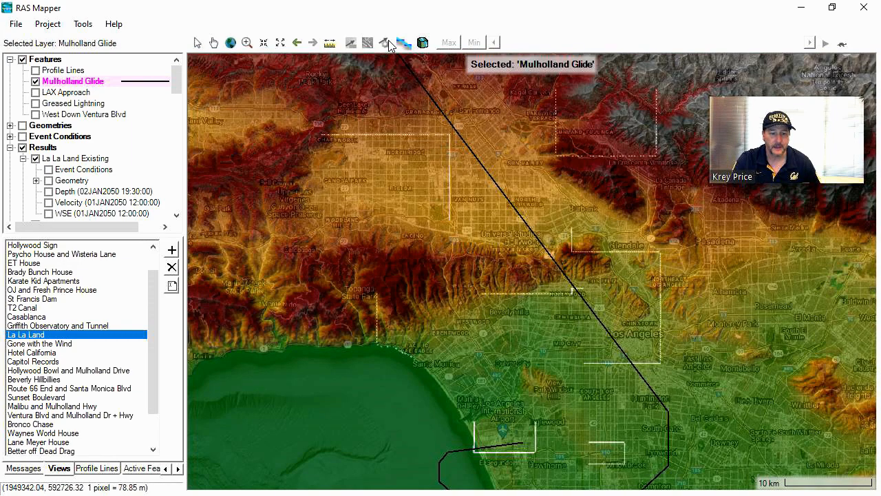
left_click_drag(520, 343, 517, 289)
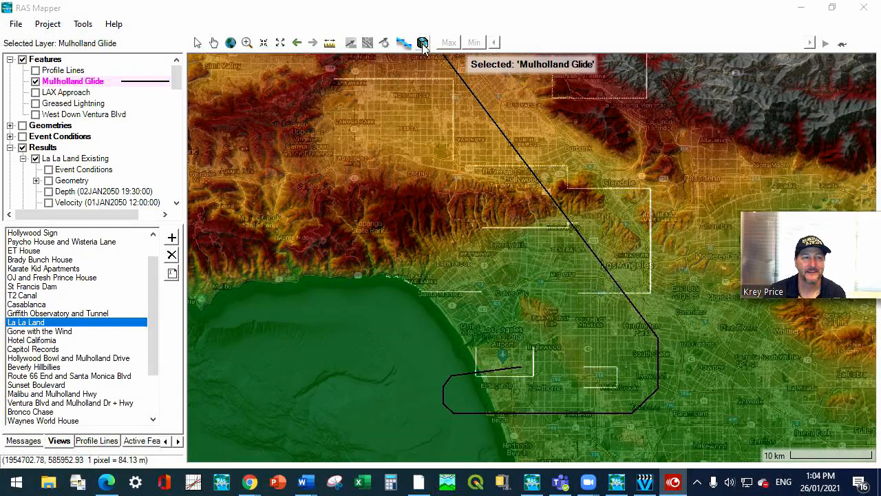
Open the La La Land Existing result in the 3D viewer and start the Mulholland Glide flight plan from the polyline's first point.
left_click(423, 42)
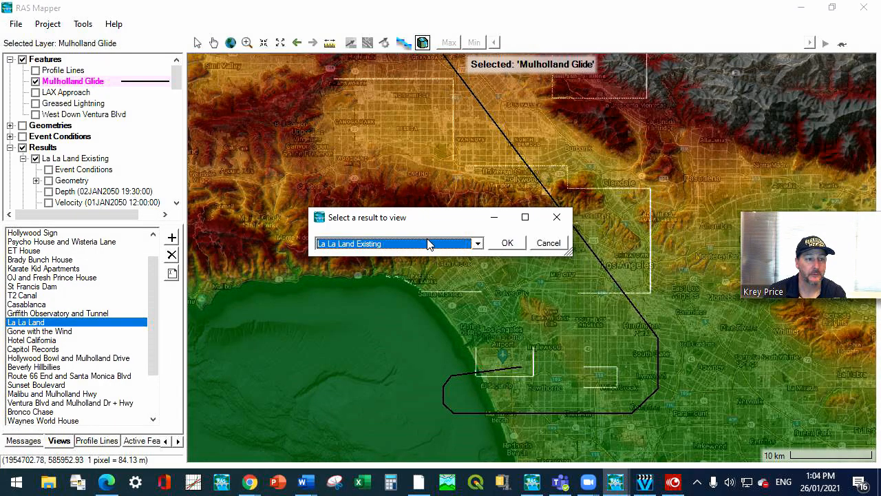
left_click(504, 243)
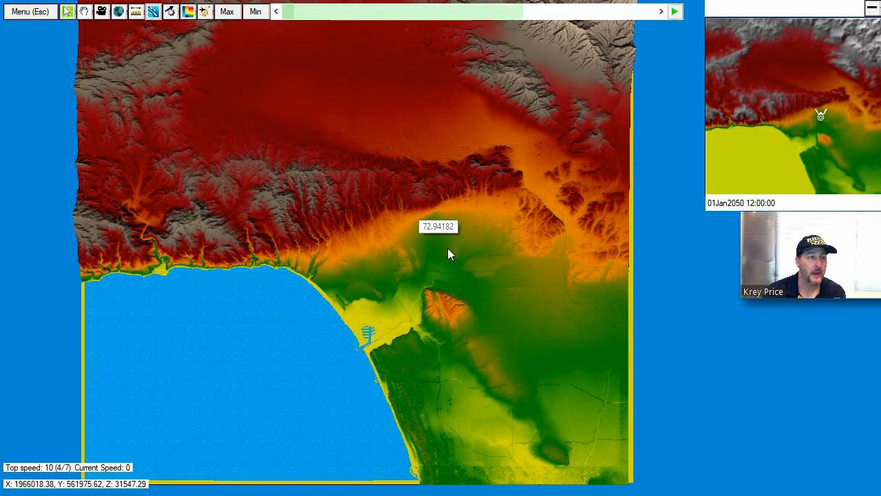
left_click(204, 13)
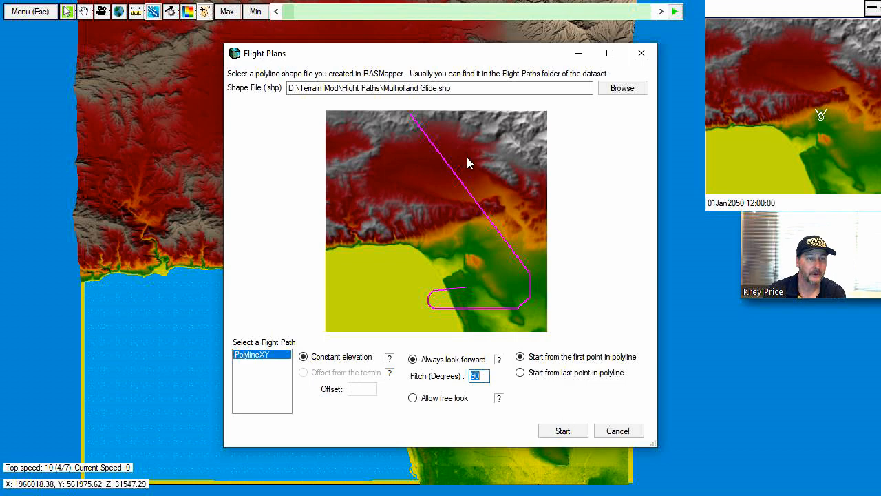
left_click(562, 432)
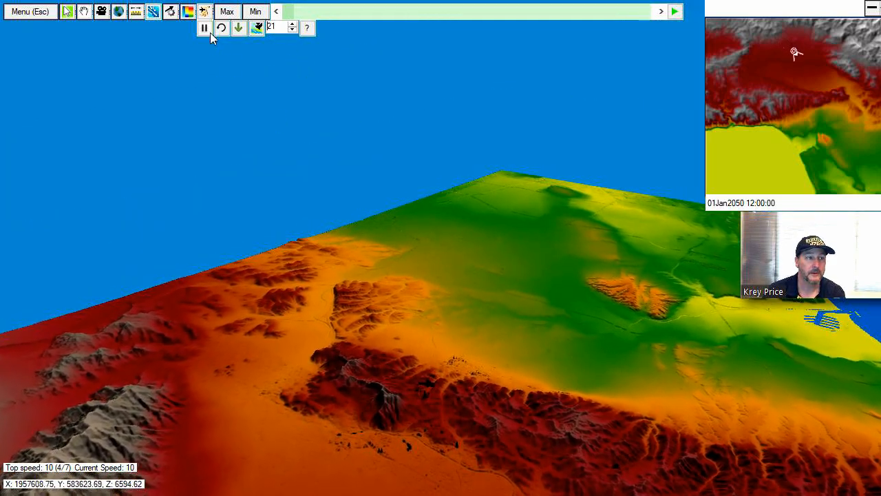
Pause the flight plan over the northern end of the valley and return the results time to 01Jan2050 12:00:00.
left_click(205, 29)
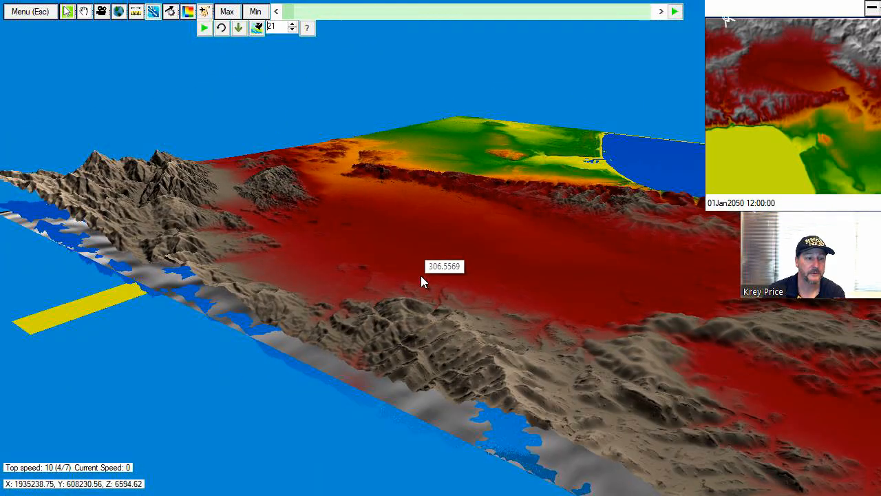
left_click(256, 27)
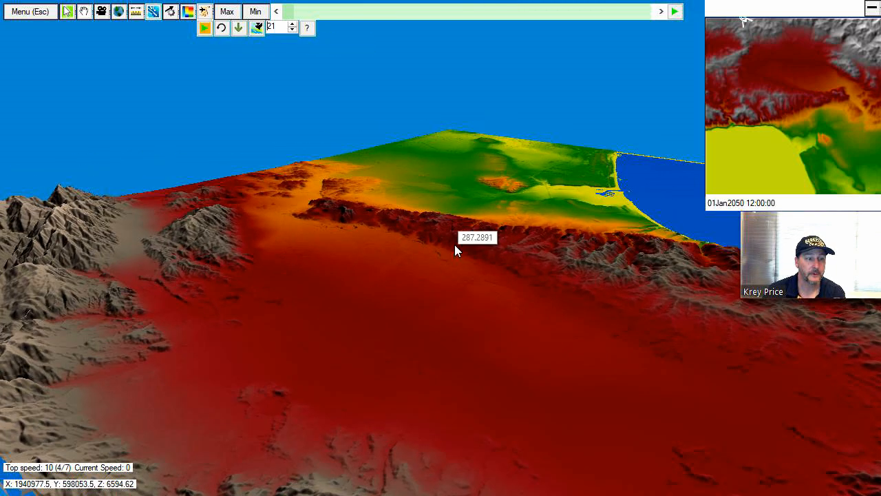
left_click(488, 241)
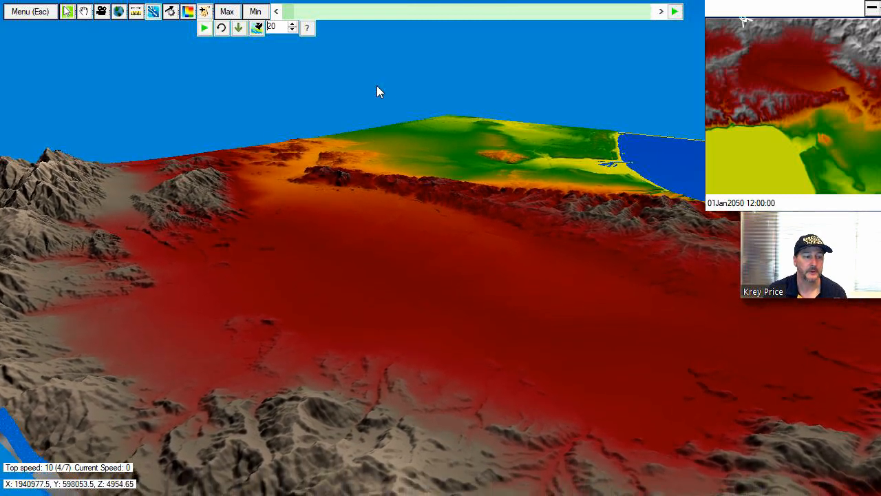
left_click(376, 85)
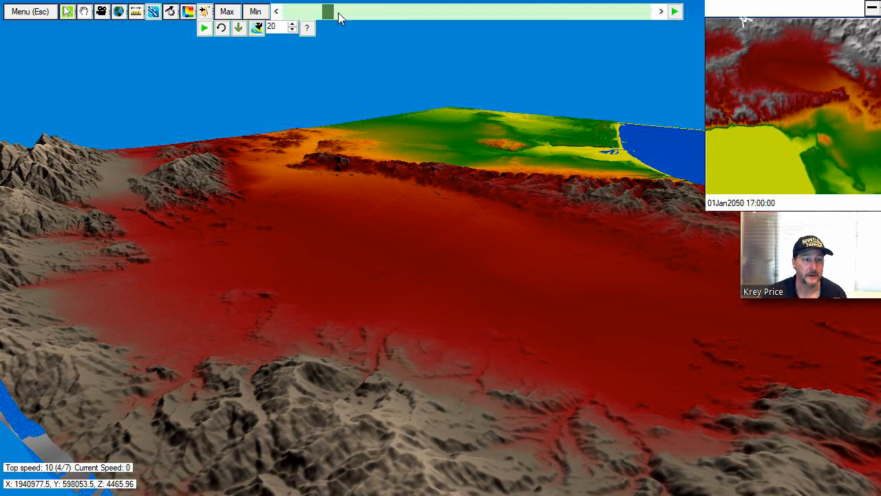
left_click_drag(338, 12, 287, 21)
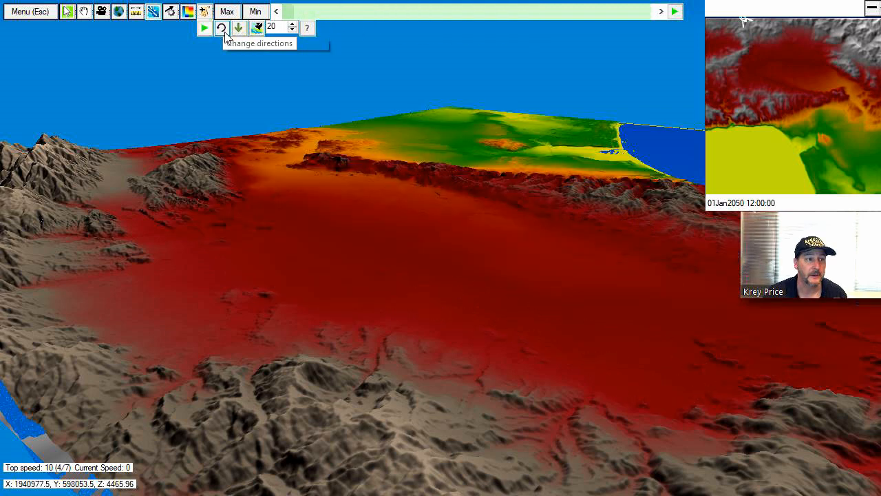
left_click(222, 31)
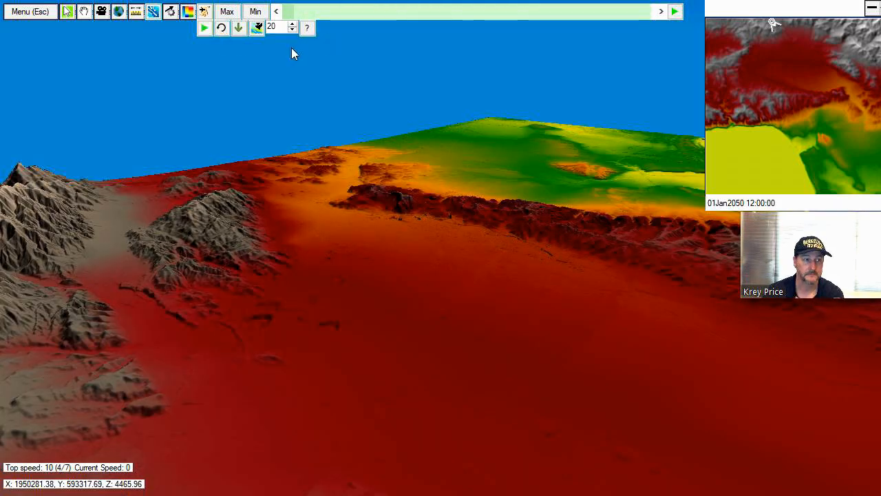
Fly the path at a lower altitude, varying the top speed between 1.25 and 80, and pause beyond the hills.
scroll(411, 338, "up", 4)
scroll(405, 328, "up", 4)
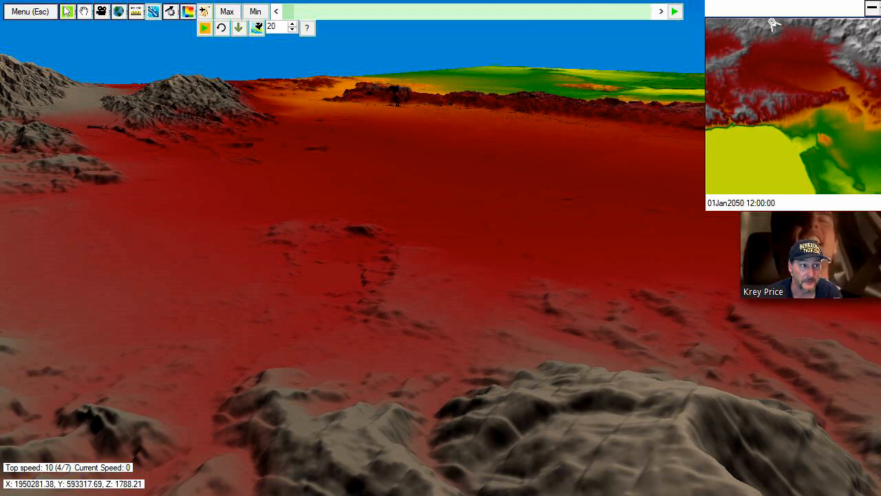
left_click(205, 28)
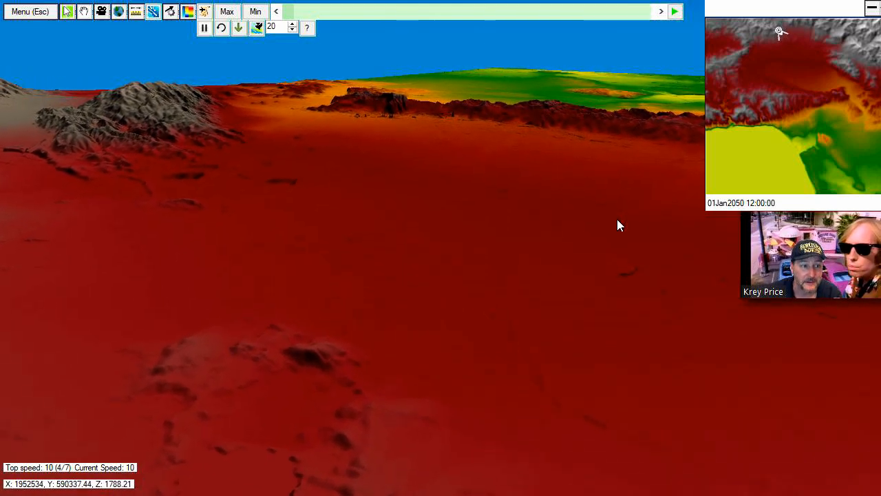
scroll(616, 219, "down", 1)
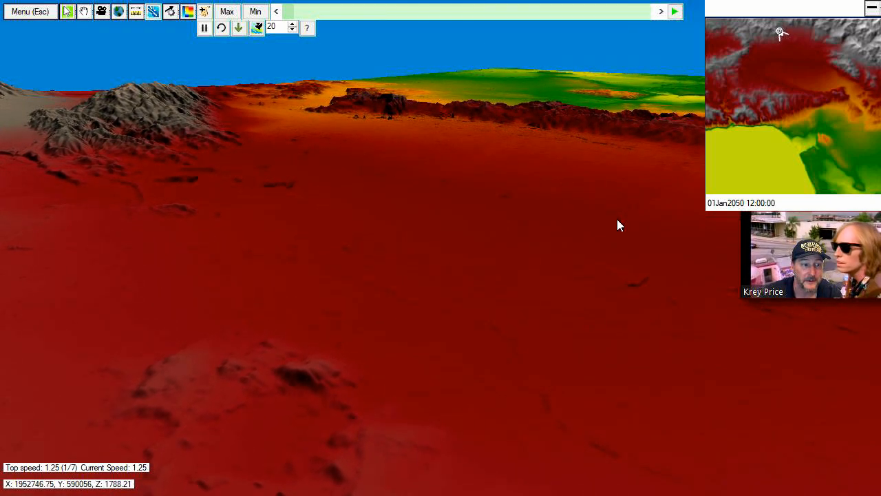
scroll(617, 220, "up", 4)
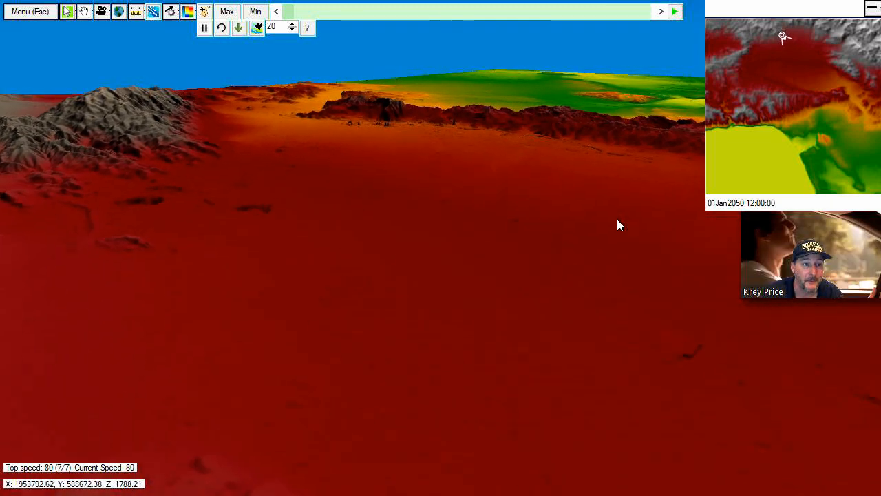
scroll(617, 219, "down", 3)
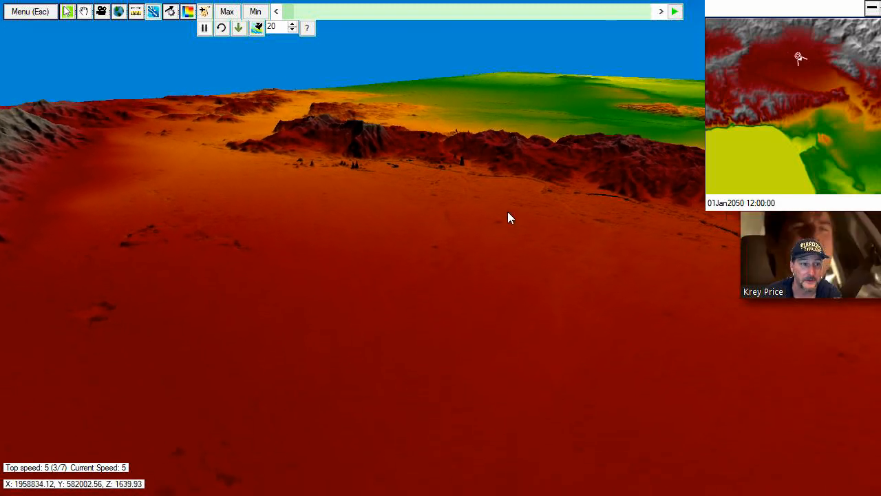
scroll(447, 178, "up", 4)
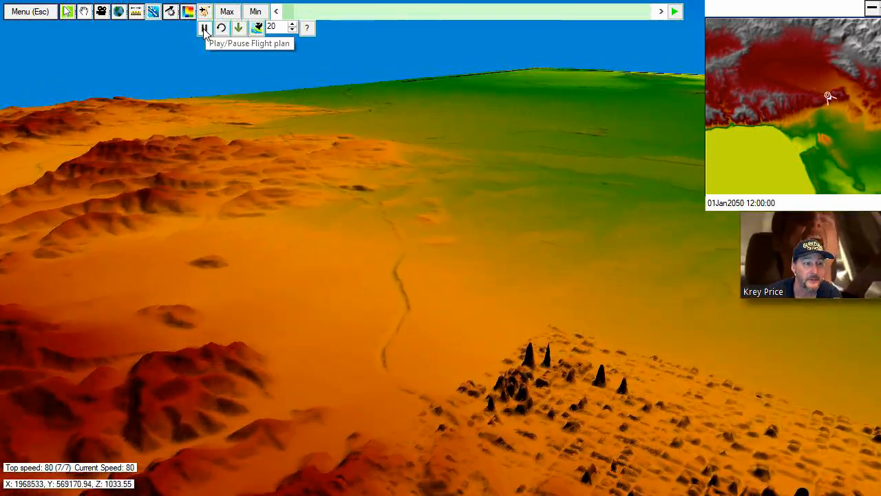
left_click(204, 29)
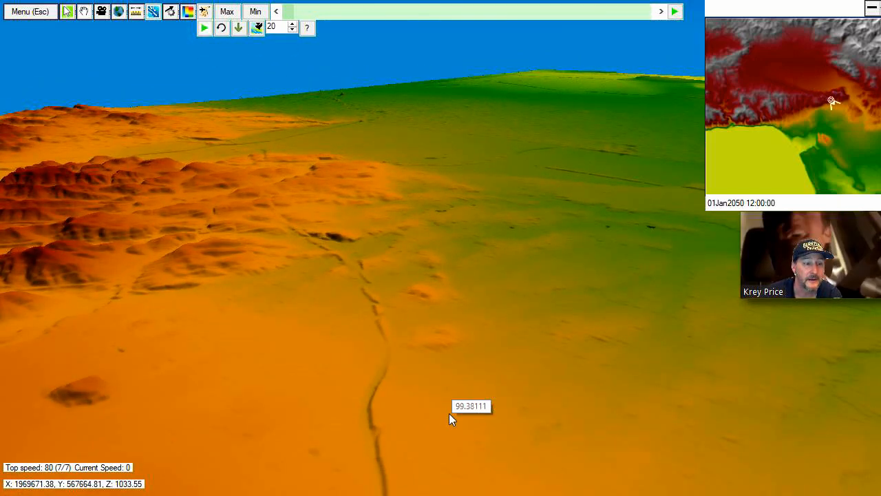
Go back along the path to the valley side of the hills, examine the surrounding terrain and toggle flight playback.
left_click_drag(449, 415, 463, 174)
left_click_drag(463, 302, 472, 197)
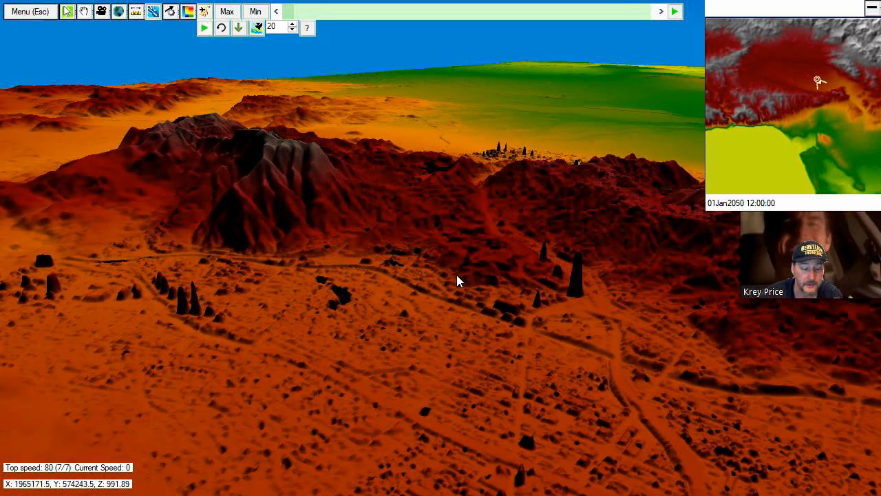
mouse_move(458, 273)
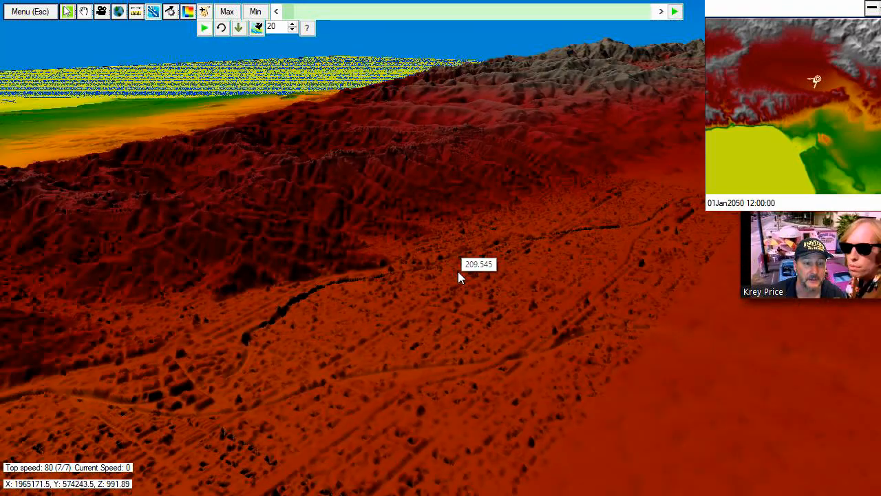
left_click_drag(520, 317, 486, 275)
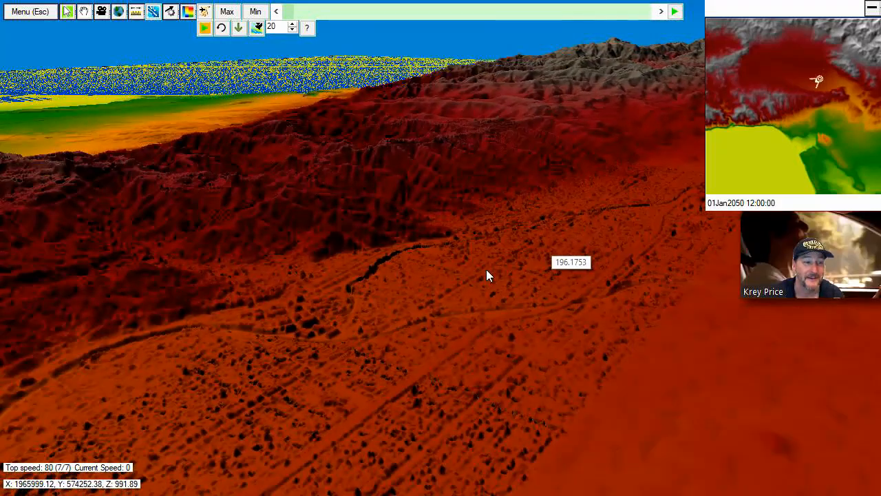
left_click(206, 29)
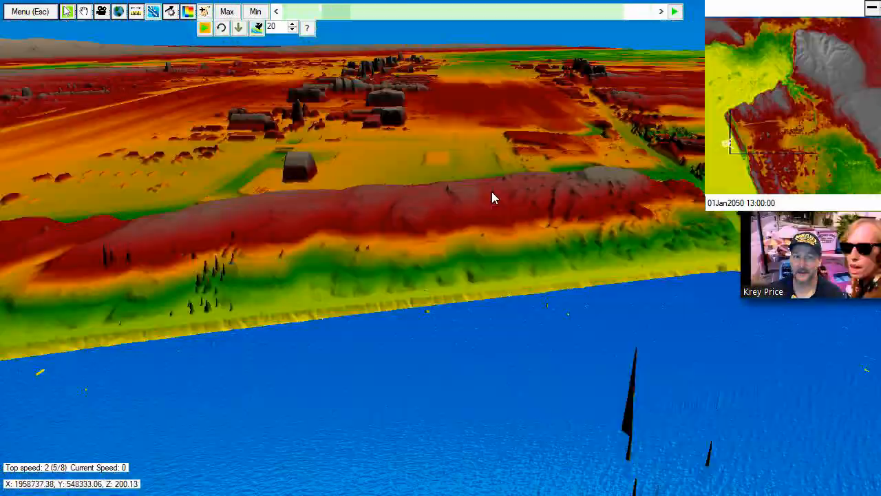
Advance the airport results to 01Jan2050 14:00:00 and examine the runway, parked aircraft and coastline from several positions and heights.
left_click_drag(491, 195, 425, 200)
left_click_drag(317, 15, 360, 19)
mouse_move(497, 172)
left_mouse_down()
mouse_move(497, 188)
mouse_move(524, 178)
mouse_move(509, 167)
left_mouse_up()
left_click_drag(395, 196, 464, 213)
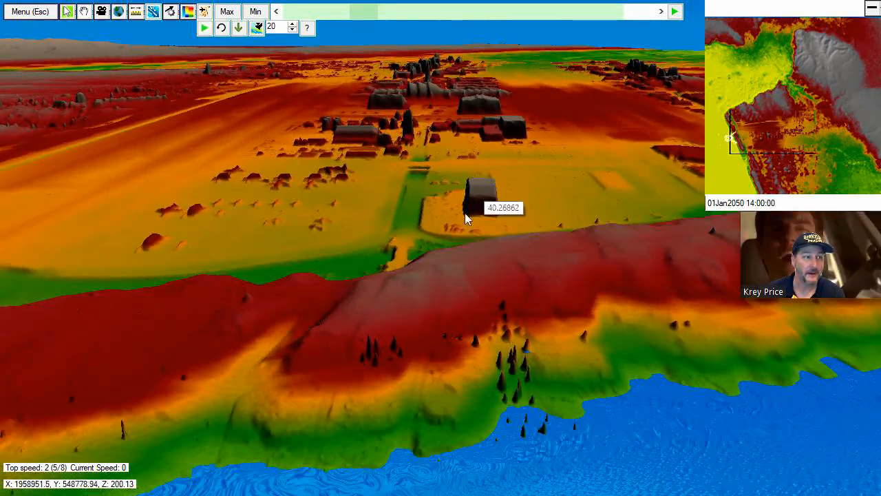
left_click_drag(182, 174, 235, 207)
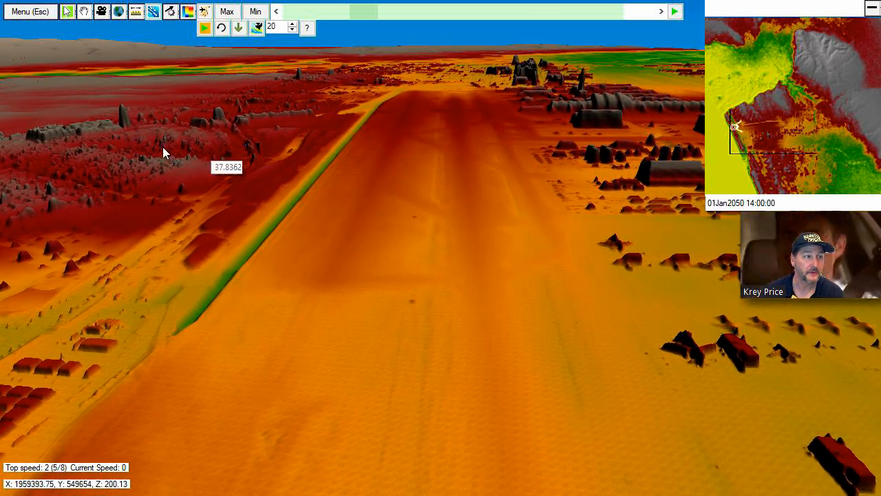
left_click_drag(494, 318, 476, 287)
scroll(476, 284, "down", 1)
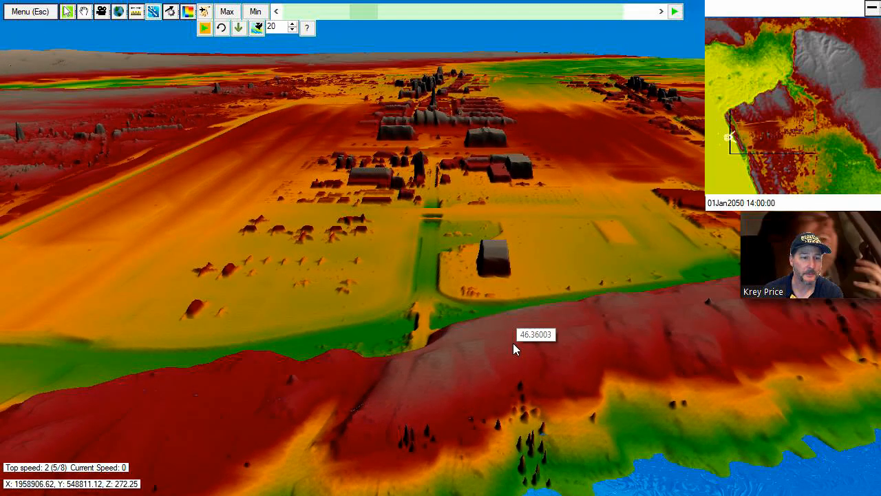
left_click_drag(513, 343, 433, 257)
scroll(433, 258, "down", 2)
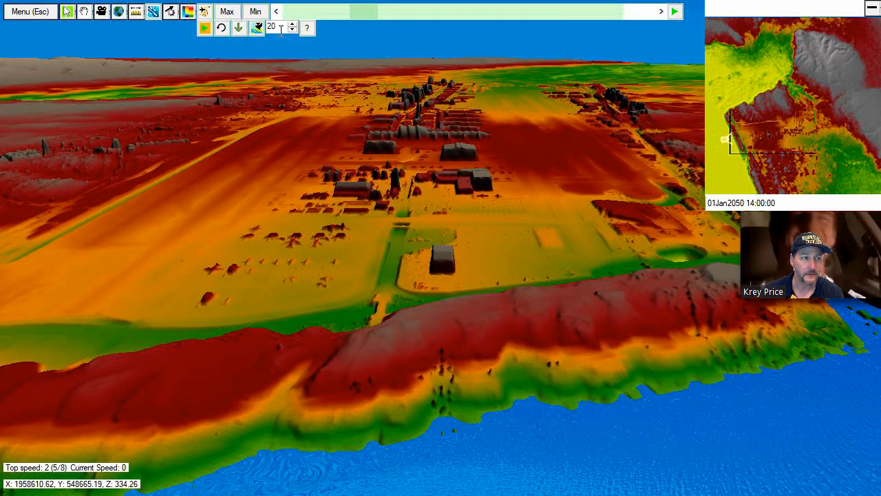
Set the camera angle to 90 and move over the airport apron to view the parked aircraft from straight above.
type("90")
key("Return")
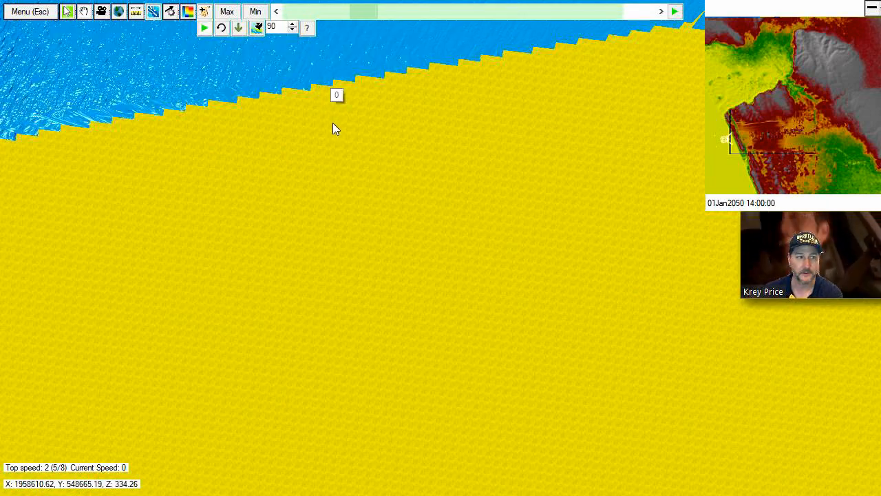
left_click_drag(361, 177, 426, 372)
scroll(373, 285, "down", 9)
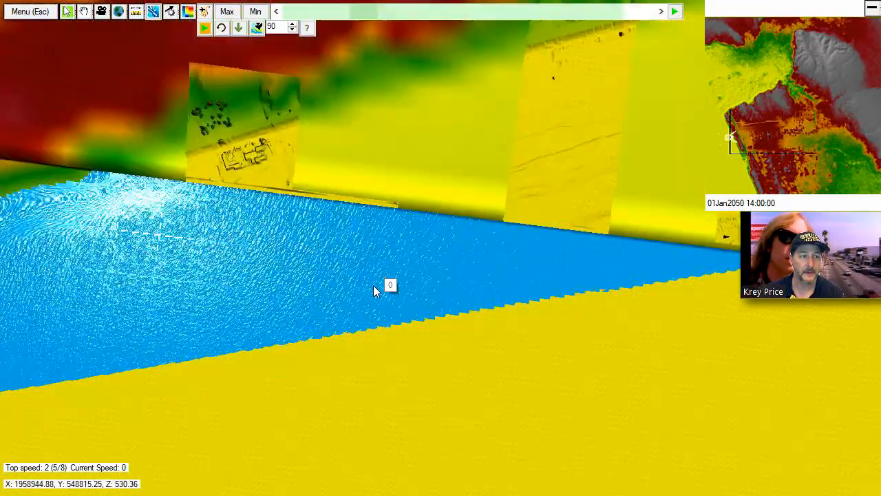
left_click_drag(393, 310, 417, 465)
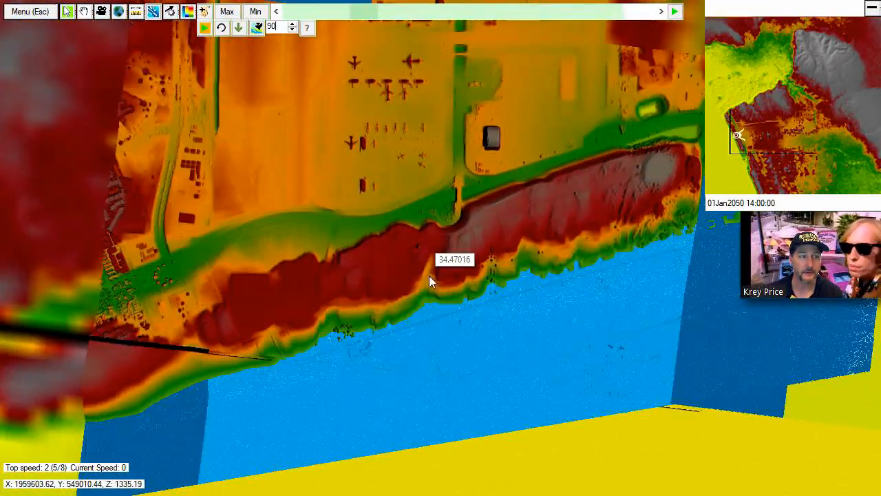
left_click_drag(429, 277, 427, 347)
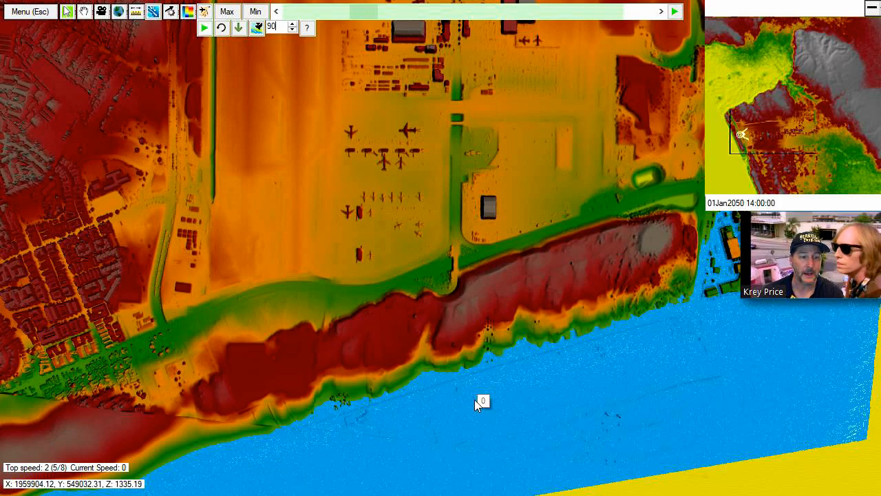
Examine the water along the coast from overhead, descending through its surface to the seabed and climbing back up.
left_click_drag(474, 400, 390, 338)
scroll(413, 355, "up", 3)
scroll(442, 370, "up", 5)
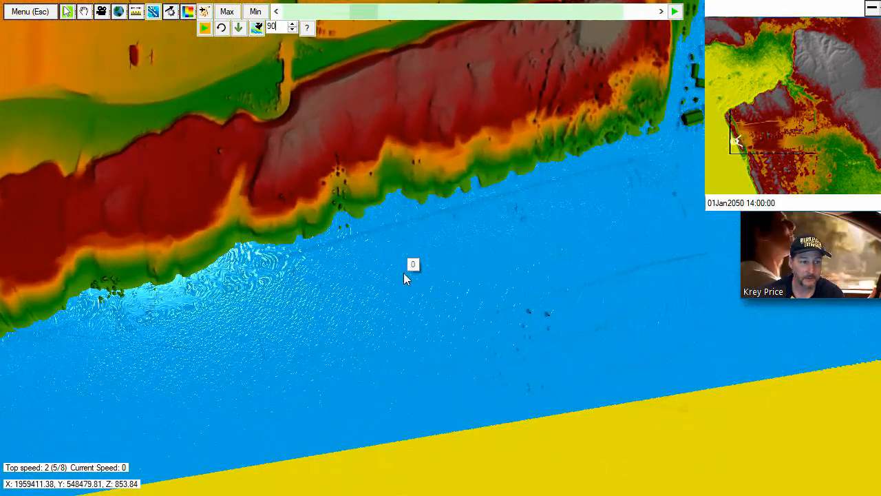
scroll(315, 310, "up", 2)
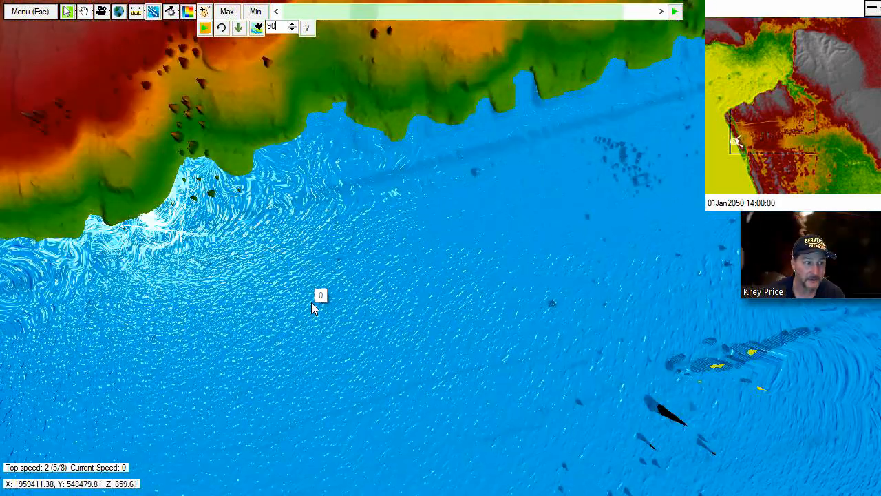
scroll(311, 302, "up", 4)
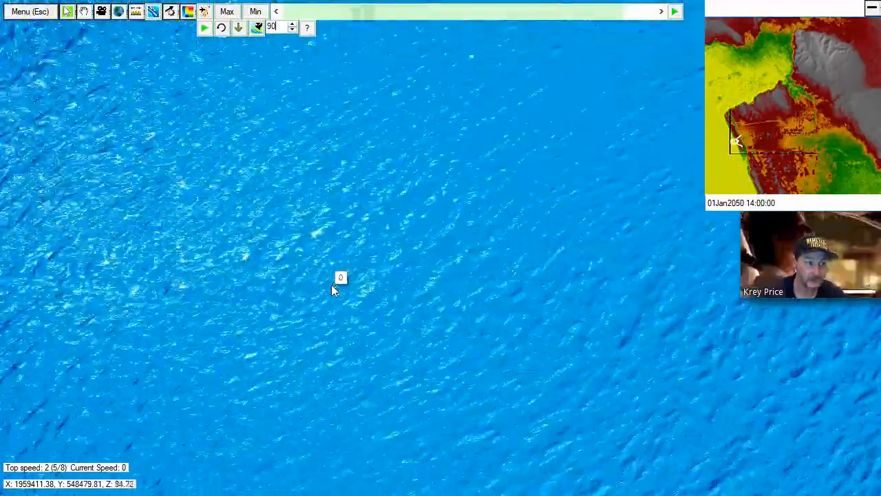
scroll(331, 284, "up", 4)
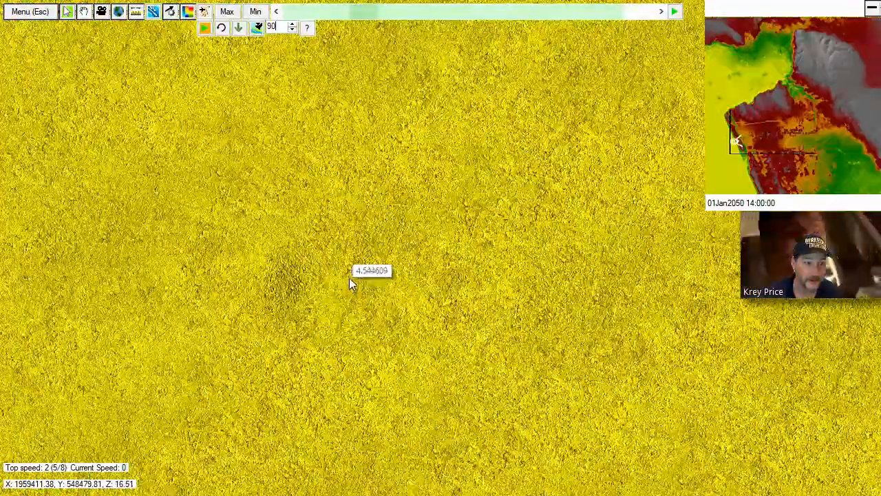
scroll(348, 277, "down", 4)
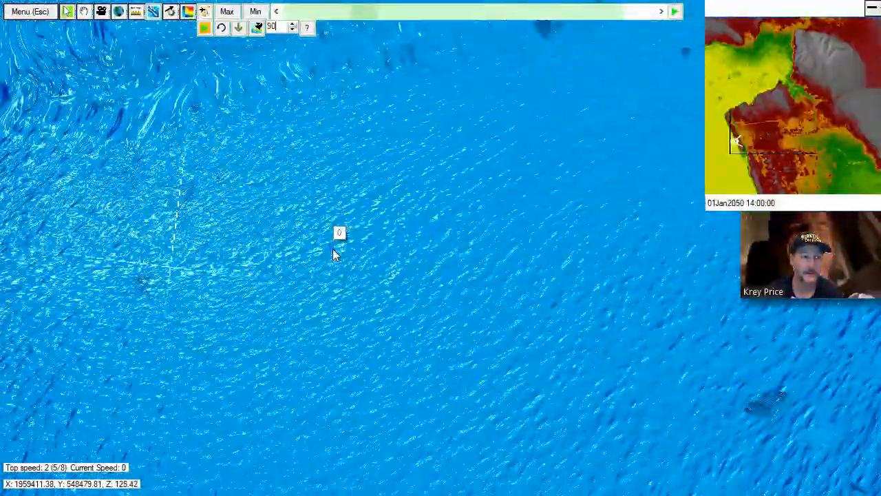
scroll(333, 250, "down", 5)
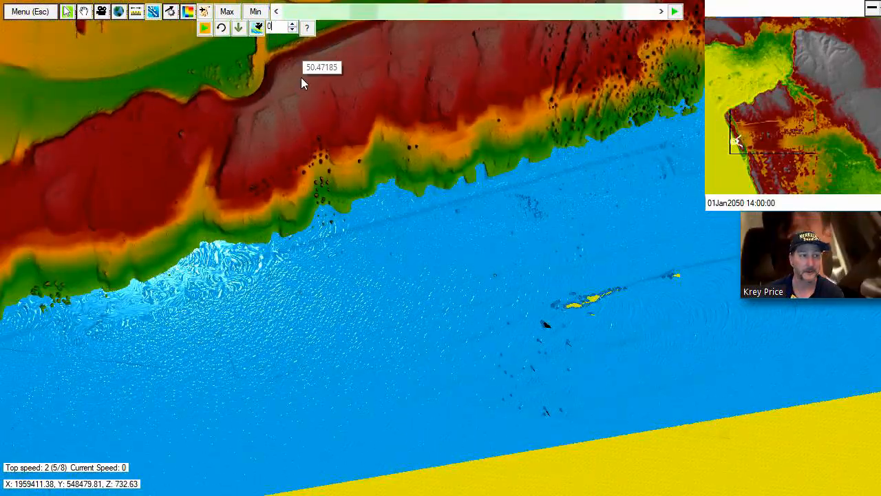
View the whole model edge-on from offshore at camera angle 0, and set the angle back to 20.
left_click_drag(301, 77, 373, 154)
left_click_drag(463, 306, 441, 285)
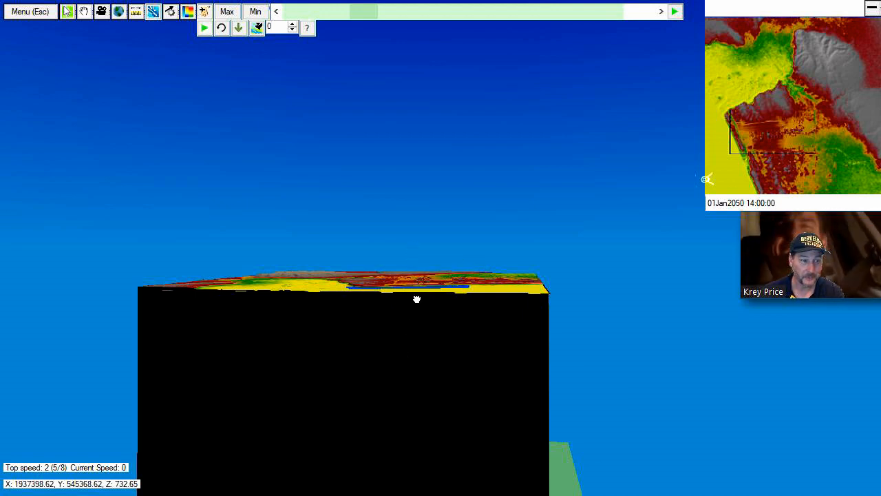
left_click(267, 29)
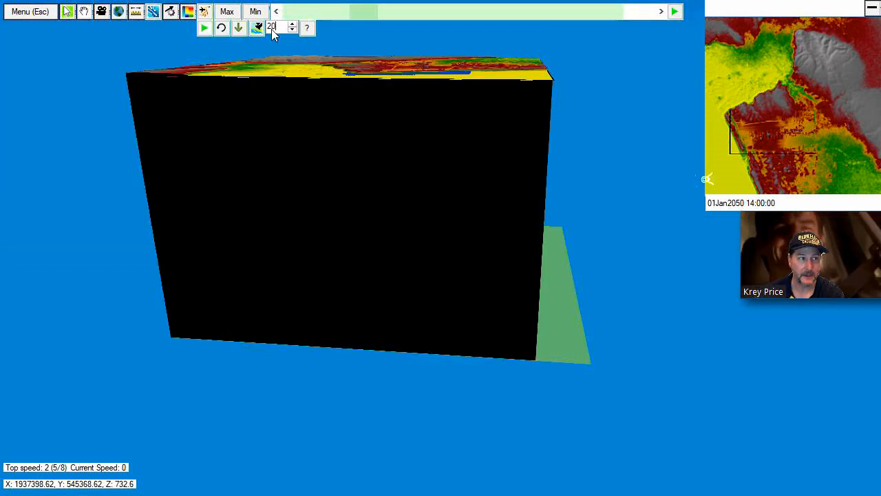
Play the flight plan over the airport, reduce the top speed to 0.125 and pause near the terminals.
left_click(202, 28)
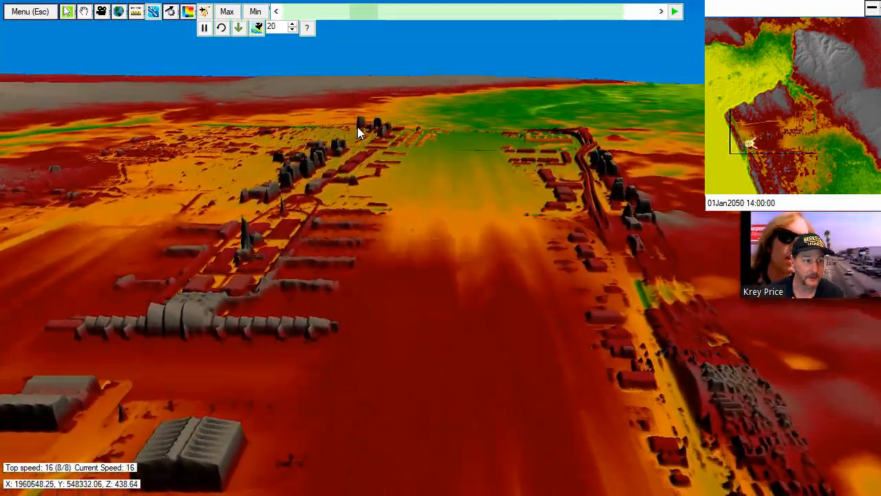
key("2")
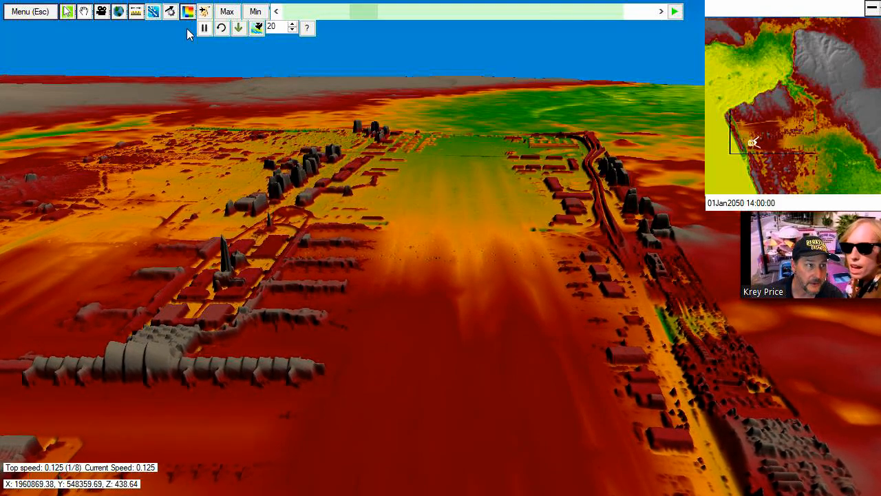
left_click(203, 28)
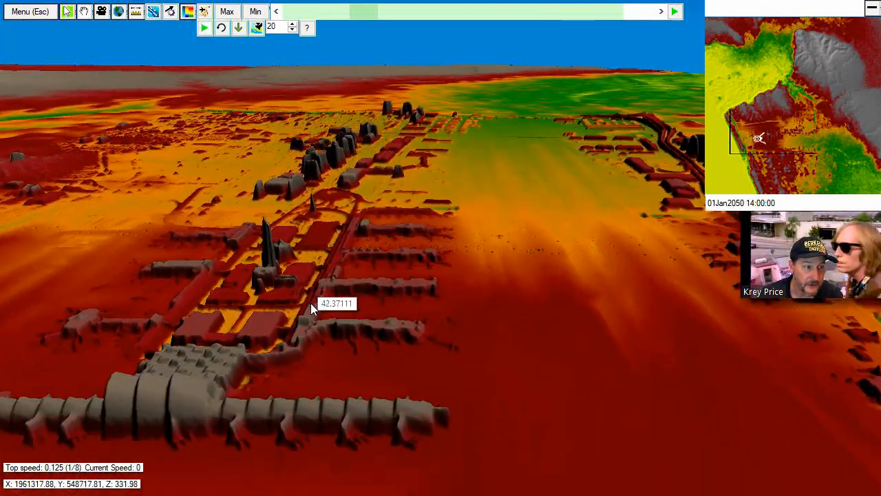
Examine the terminal buildings and tower up close, and pull back to the hangars and parked aircraft.
scroll(310, 303, "up", 1)
left_click_drag(300, 225, 324, 279)
scroll(323, 280, "up", 4)
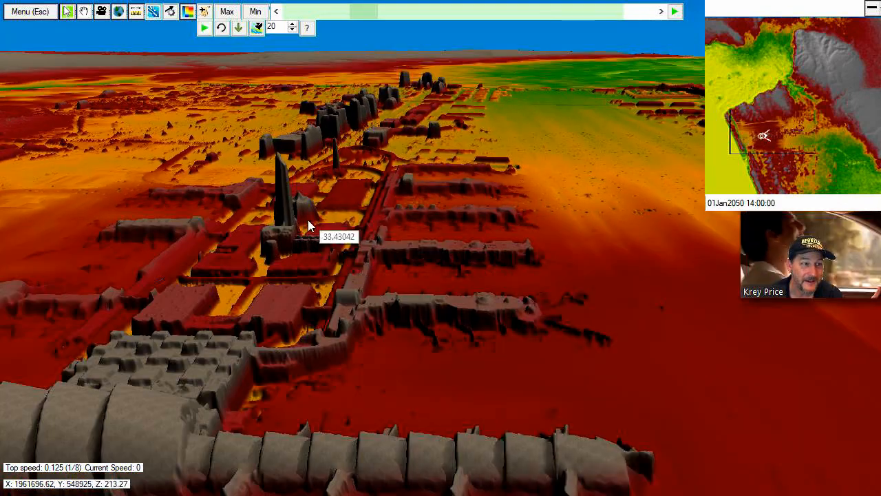
left_click_drag(308, 220, 331, 263)
scroll(332, 260, "up", 3)
left_click_drag(351, 235, 299, 293)
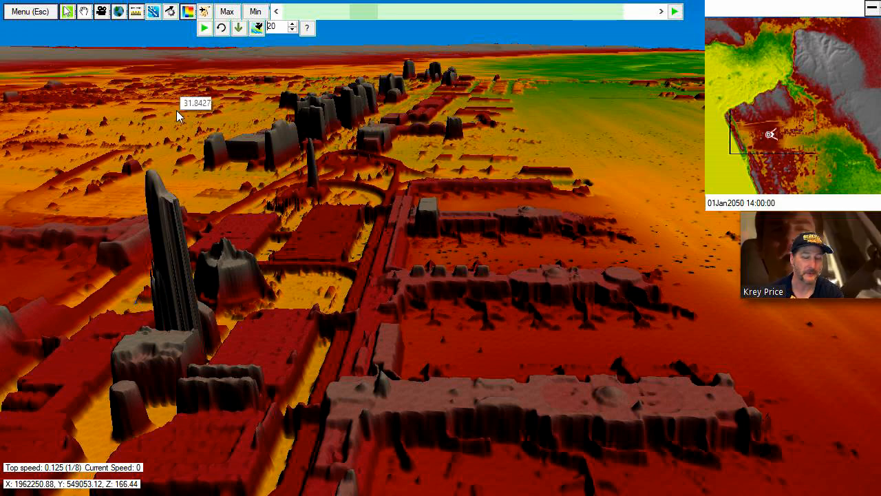
left_click_drag(309, 305, 386, 195)
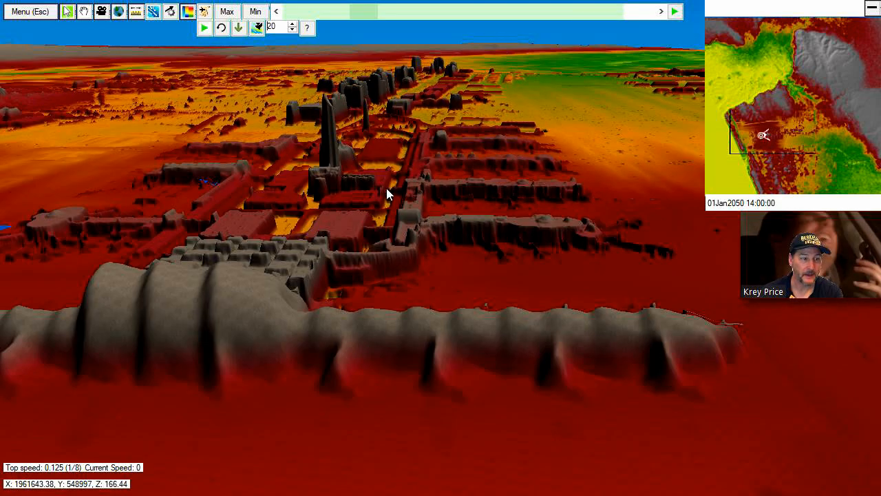
scroll(387, 200, "down", 3)
left_click_drag(358, 257, 430, 131)
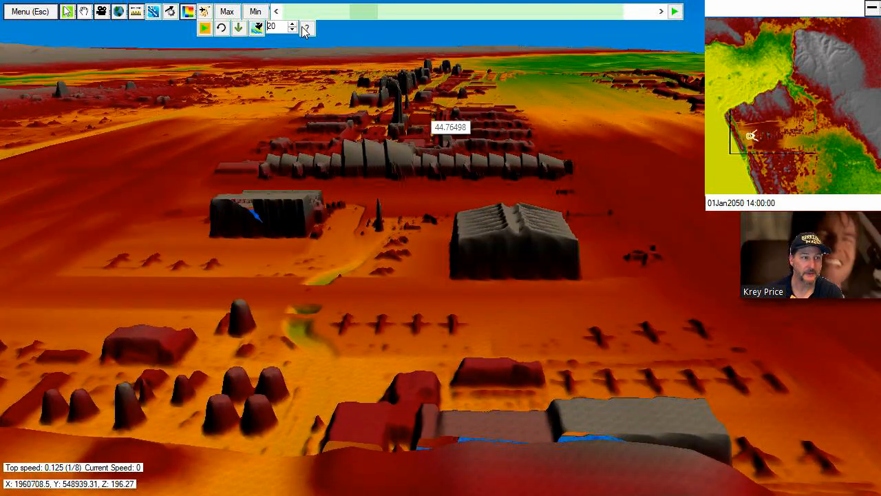
Advance the 3D results to 01Jan2050 17:00:00 and examine the flooded airport from its coastal end.
left_click_drag(354, 12, 435, 56)
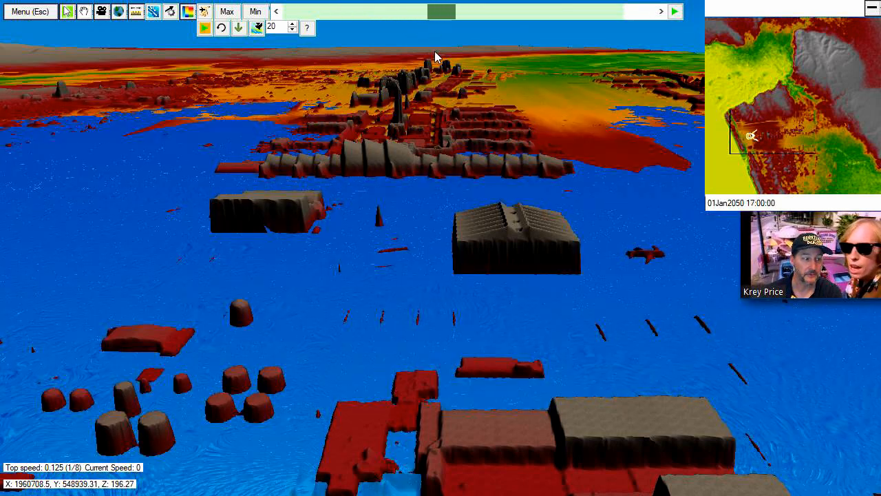
left_click_drag(292, 344, 422, 224)
left_click_drag(283, 252, 259, 175)
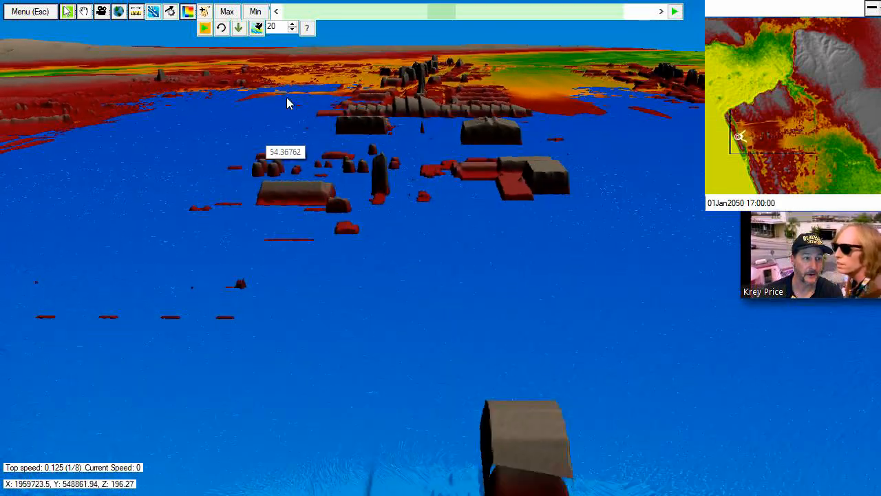
left_click_drag(324, 403, 346, 326)
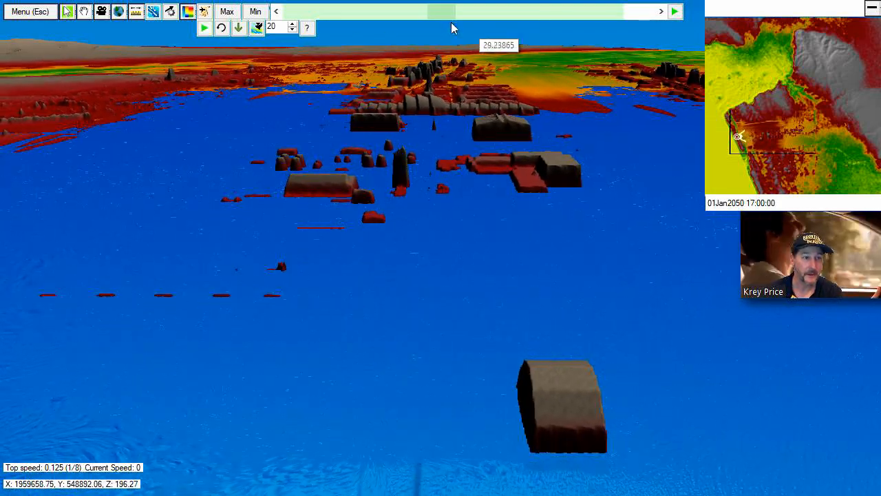
Step the 3D results back to 01Jan2050 16:00:00 and move in on the partly submerged aircraft.
left_click_drag(434, 19, 419, 18)
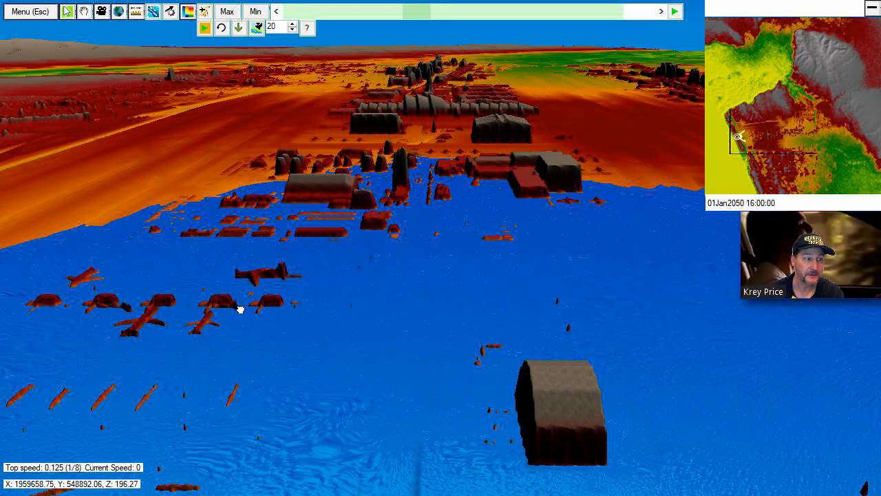
left_click_drag(240, 307, 365, 308)
scroll(340, 321, "up", 2)
left_click_drag(313, 276, 335, 346)
scroll(301, 353, "up", 2)
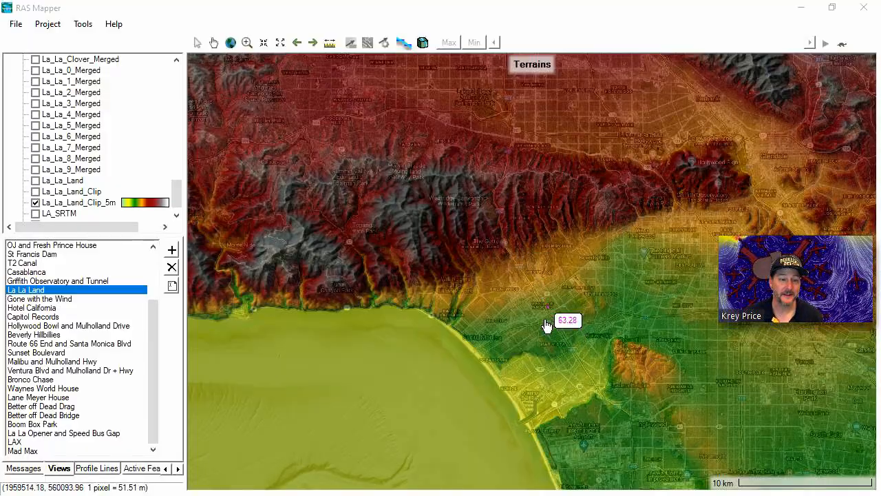
Go to the saved LAX view in RAS Mapper and select the Depth layer of the LAX Tsunami results.
left_click(18, 442)
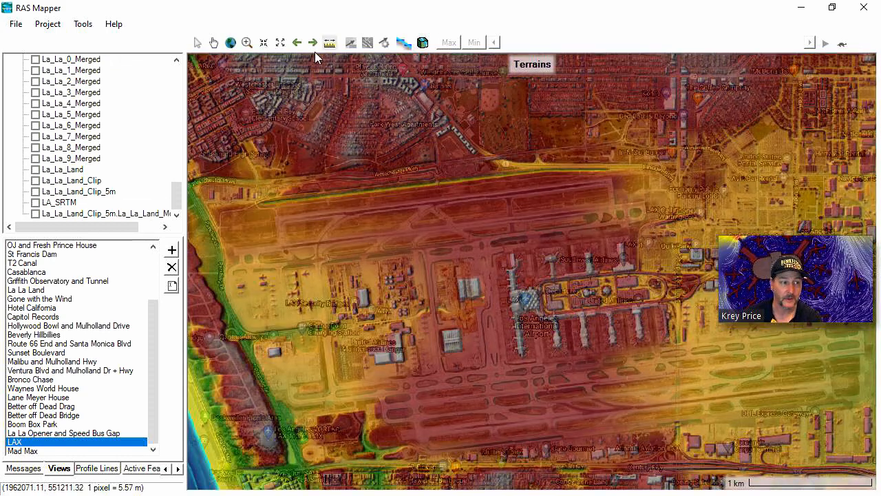
left_click_drag(177, 199, 187, 144)
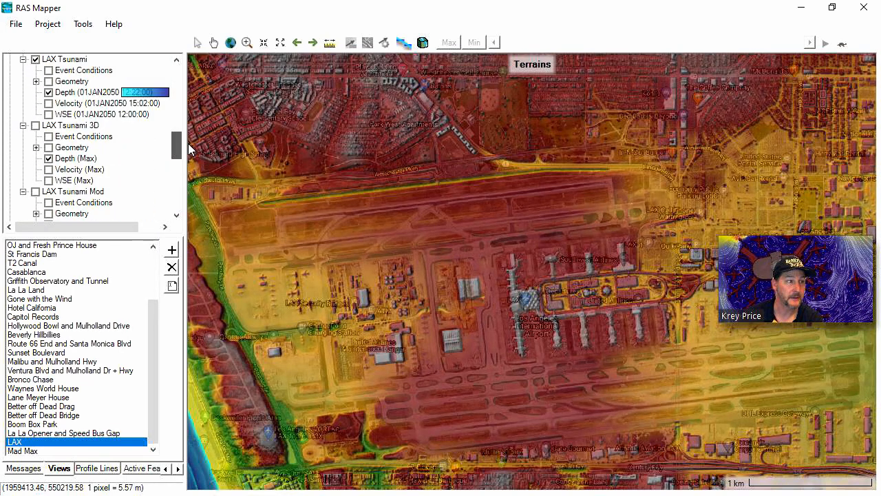
left_click(73, 94)
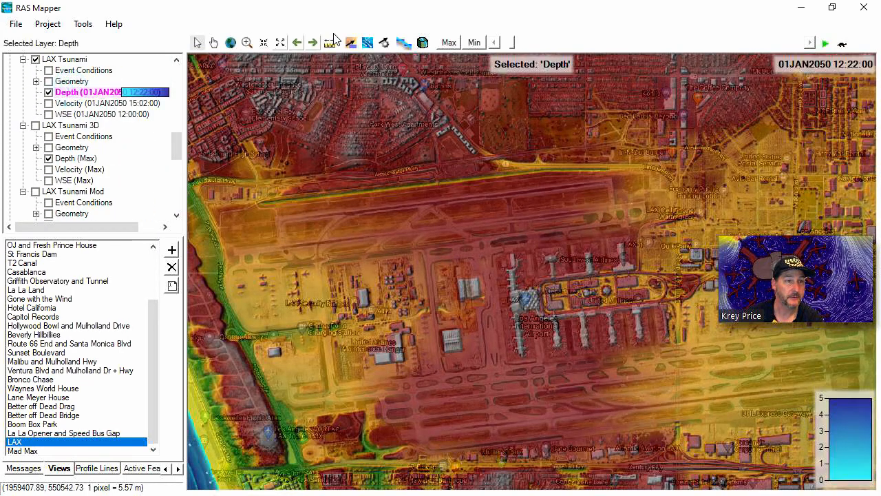
Advance the depth results to 01JAN2050 21:20:00 and check the water depth over the southeastern airfield.
left_click_drag(511, 46, 626, 55)
left_click_drag(634, 52, 735, 50)
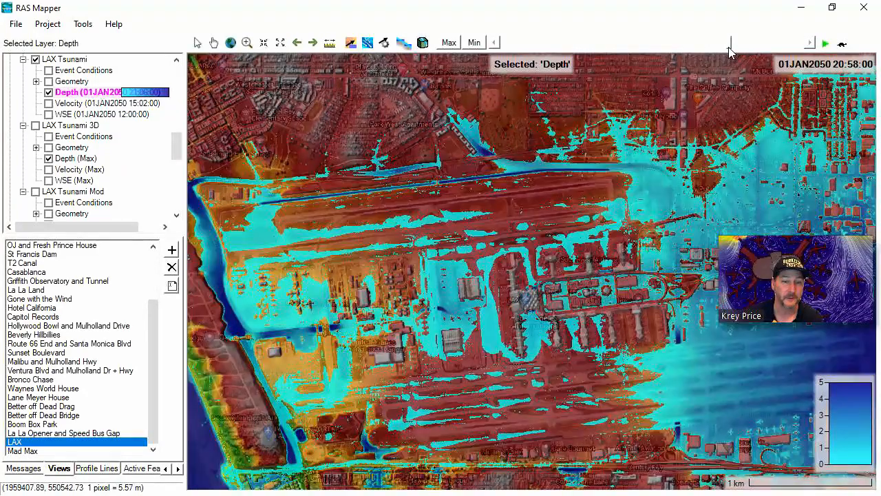
mouse_move(709, 355)
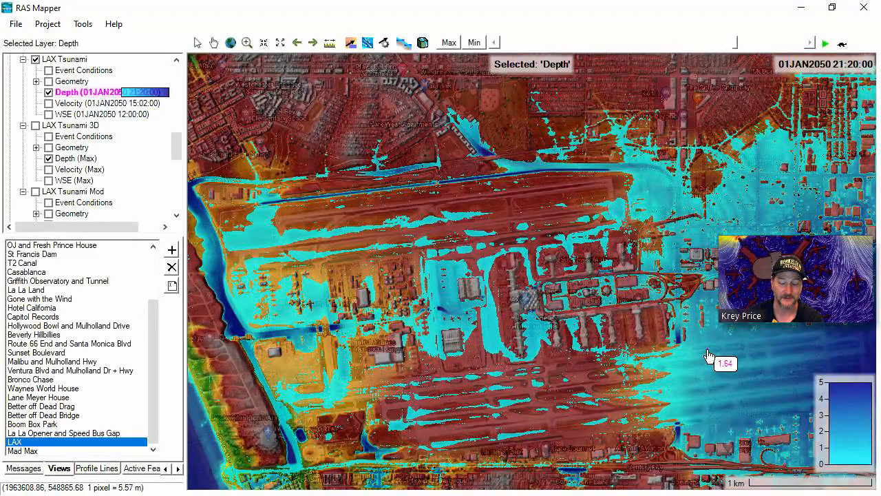
Show velocity particle tracing around the parked aircraft on the western apron, and turn it off again.
left_click(246, 43)
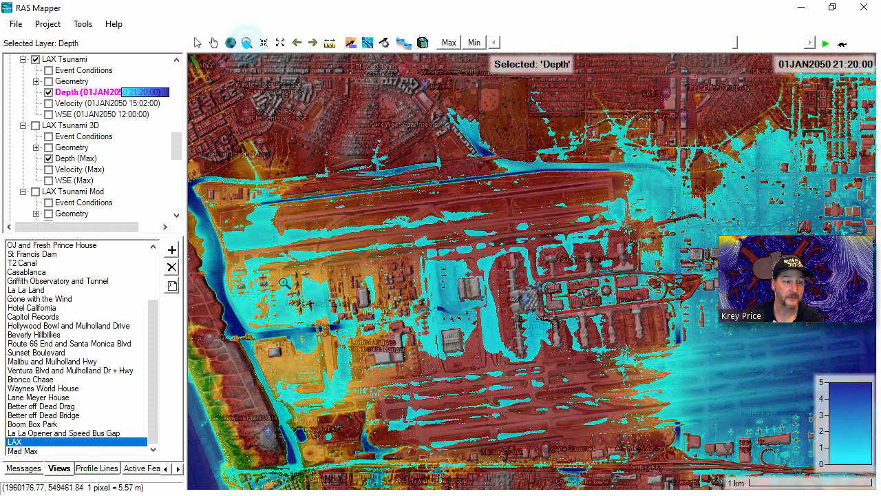
left_click_drag(267, 260, 332, 325)
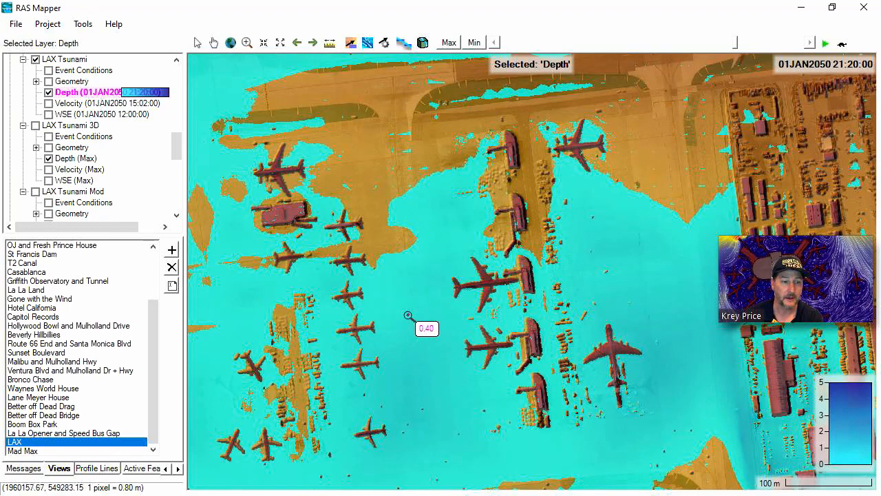
left_click(512, 351)
scroll(512, 348, "up", 1)
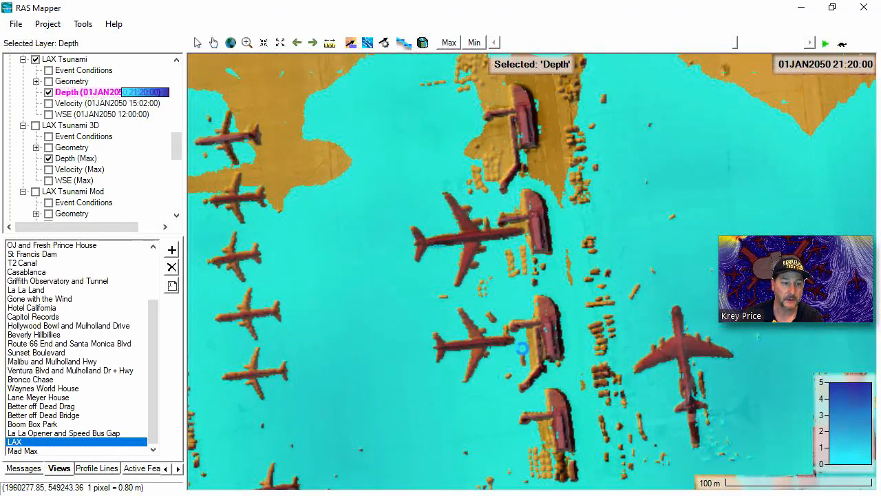
left_click_drag(530, 361, 497, 314)
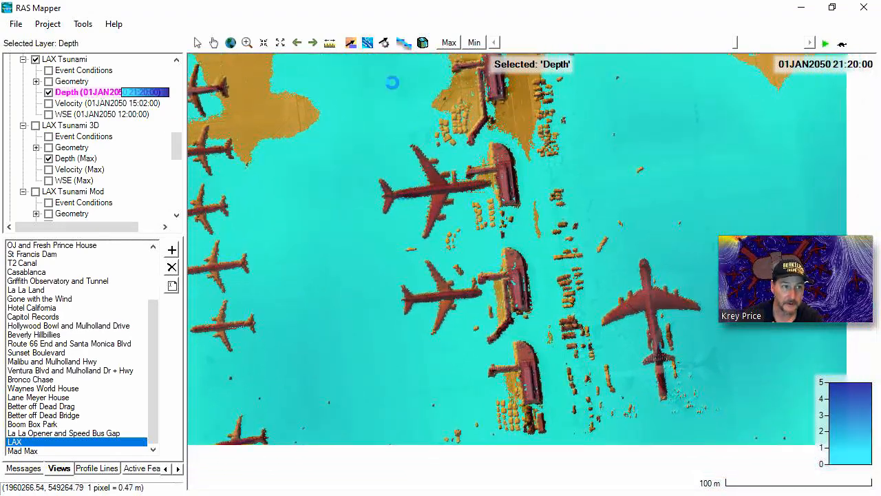
left_click(365, 47)
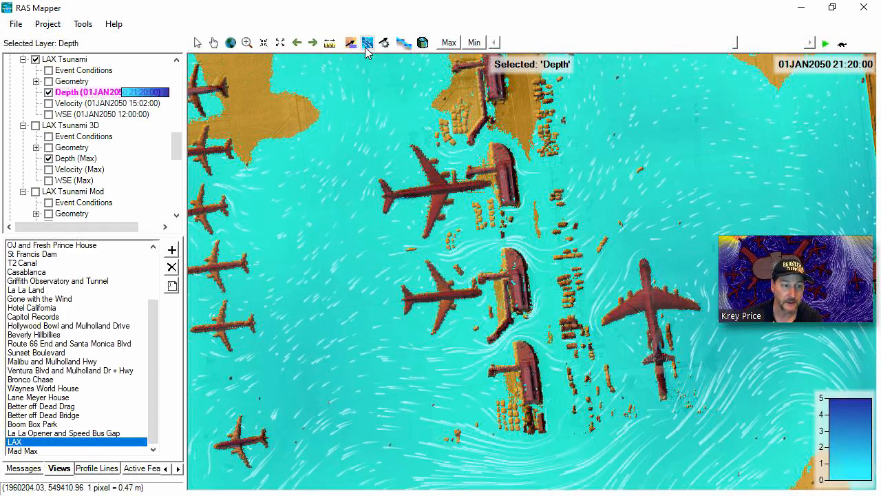
left_click(364, 47)
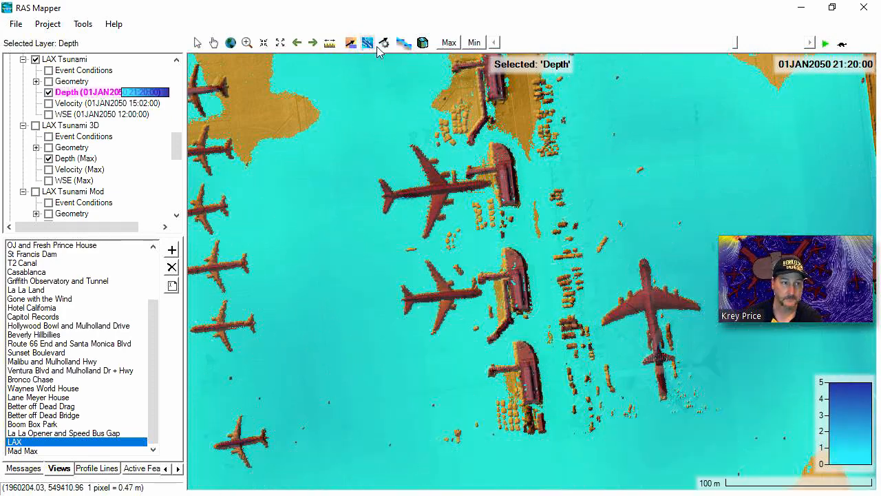
Step the depth results back to 01JAN2050 16:12:00 and turn on velocity particle tracing around the parked aircraft.
left_click_drag(735, 47, 607, 52)
left_click(369, 44)
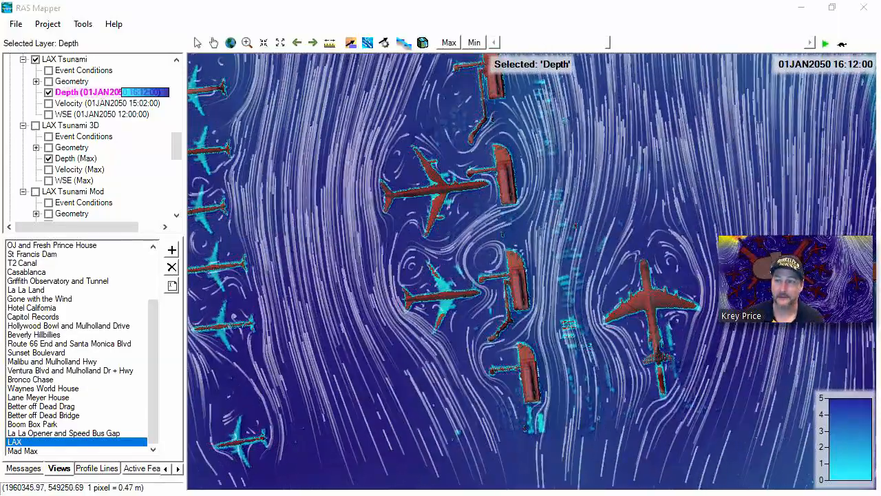
Switch to the NOAA Data Access Viewer cart in Chrome and review its projection, datum, raster output, gridding and data class options.
left_click_drag(880, 296, 561, 44)
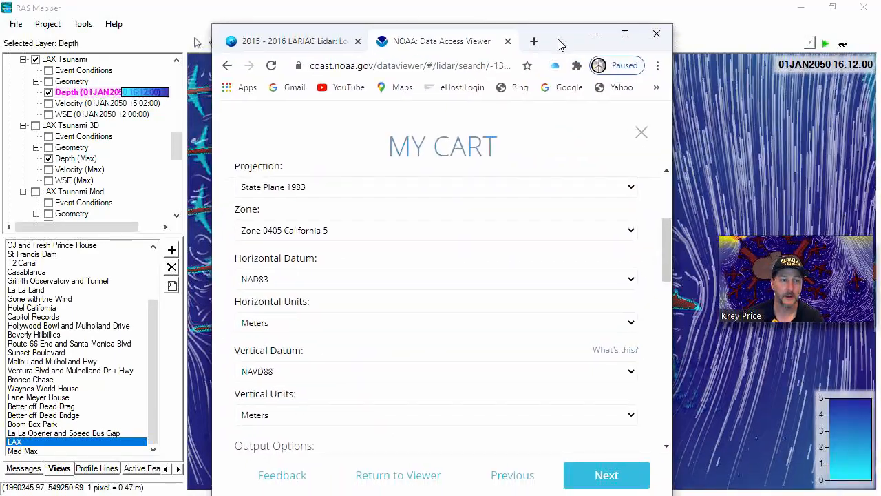
left_click(627, 33)
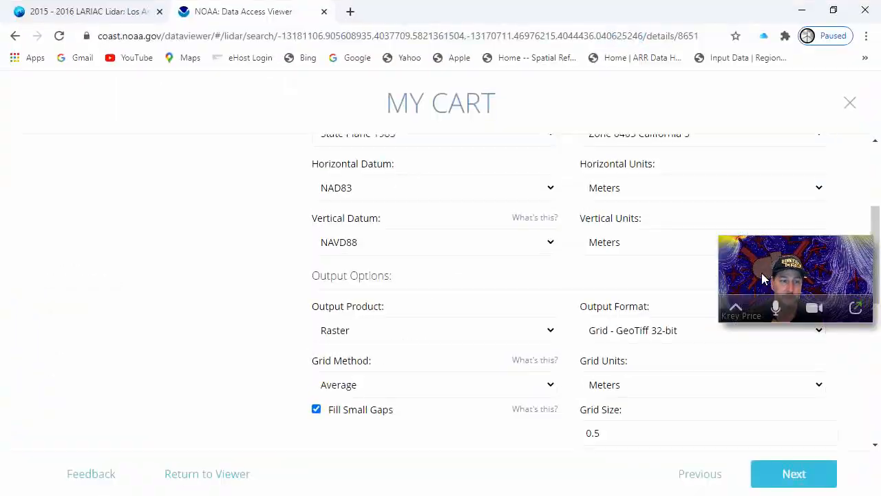
scroll(604, 252, "up", 5)
scroll(523, 253, "down", 5)
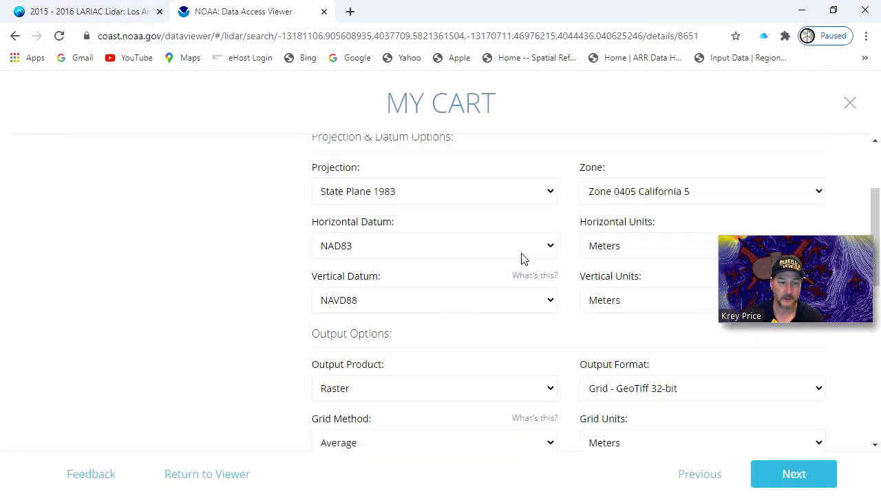
mouse_move(519, 262)
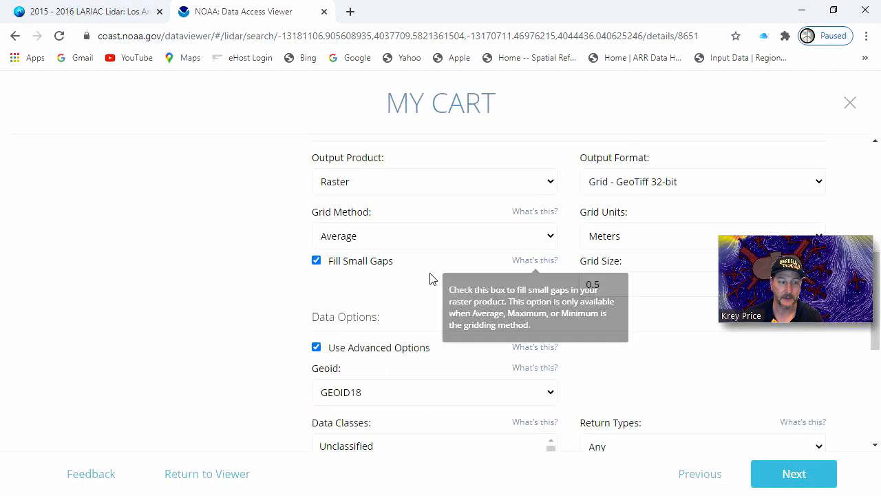
scroll(431, 277, "down", 2)
scroll(372, 324, "down", 1)
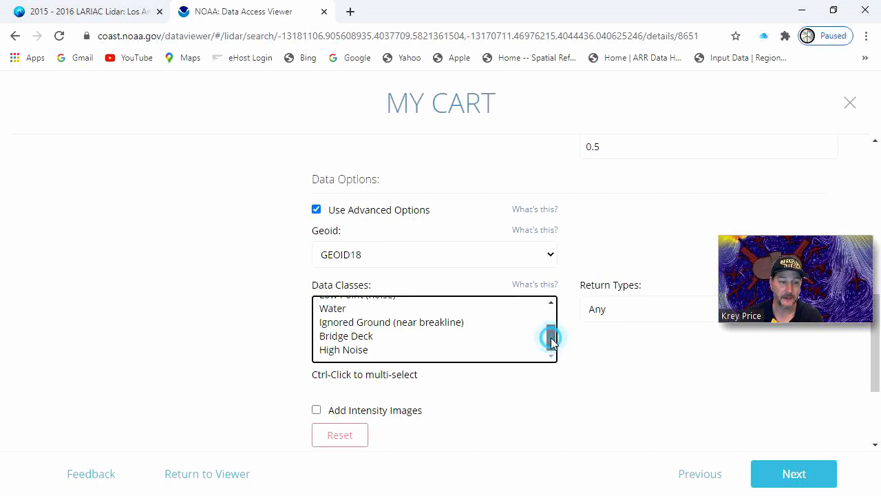
mouse_move(551, 337)
left_mouse_down()
mouse_move(555, 319)
mouse_move(550, 335)
mouse_move(551, 327)
left_mouse_up()
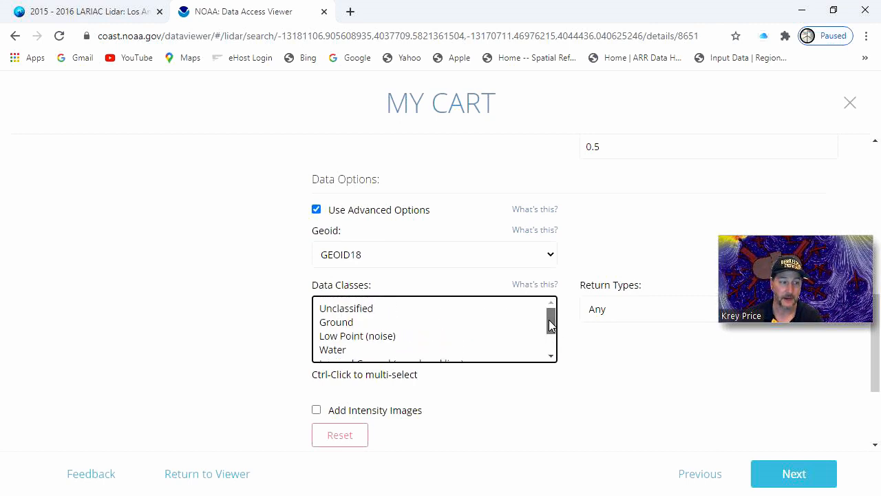
Turn off Use Advanced Options to see the basic data classes, and turn it back on.
left_click(316, 209)
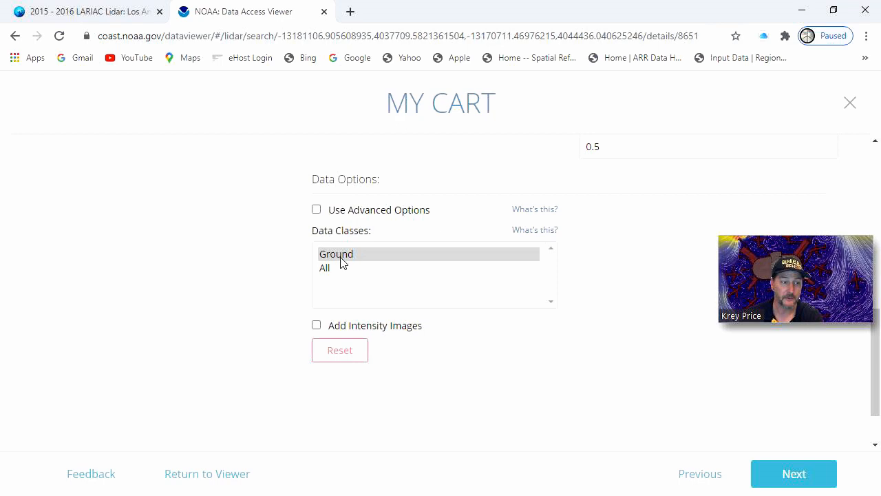
left_click(316, 210)
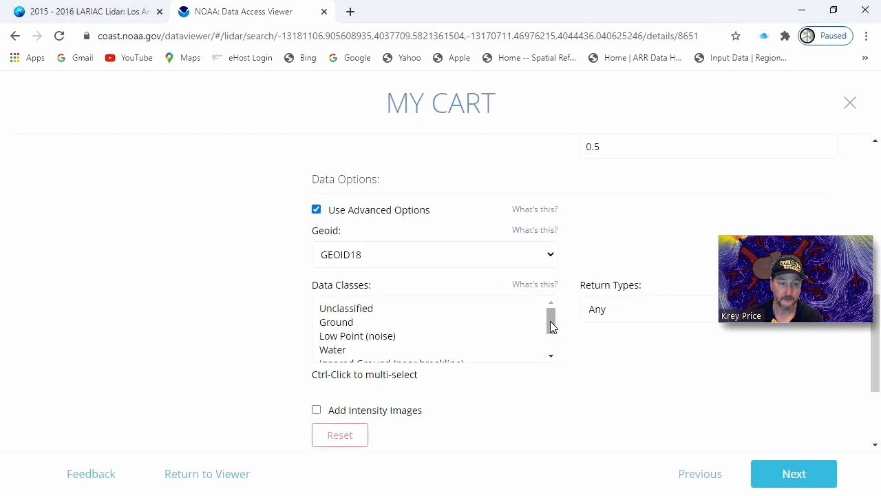
mouse_move(550, 320)
left_mouse_down()
mouse_move(550, 347)
mouse_move(553, 319)
left_mouse_up()
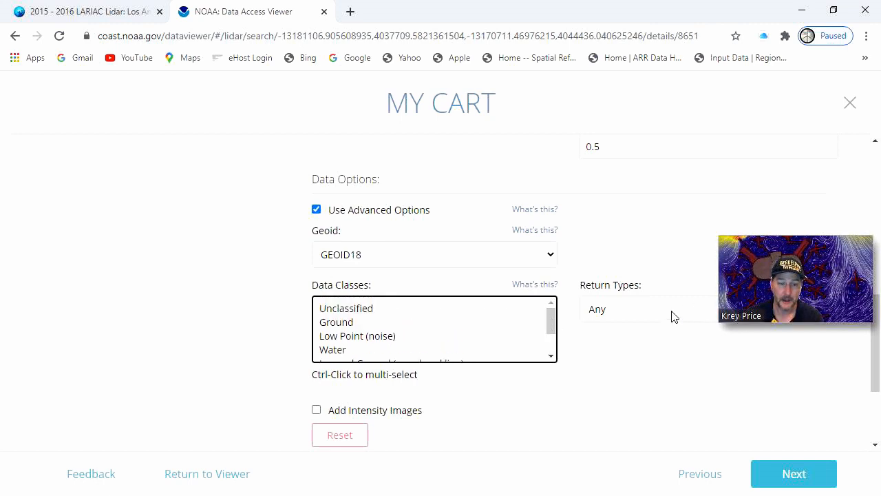
Look through the available return types without changing the selection, and check the remaining data classes.
mouse_move(776, 247)
left_click_drag(779, 246, 778, 199)
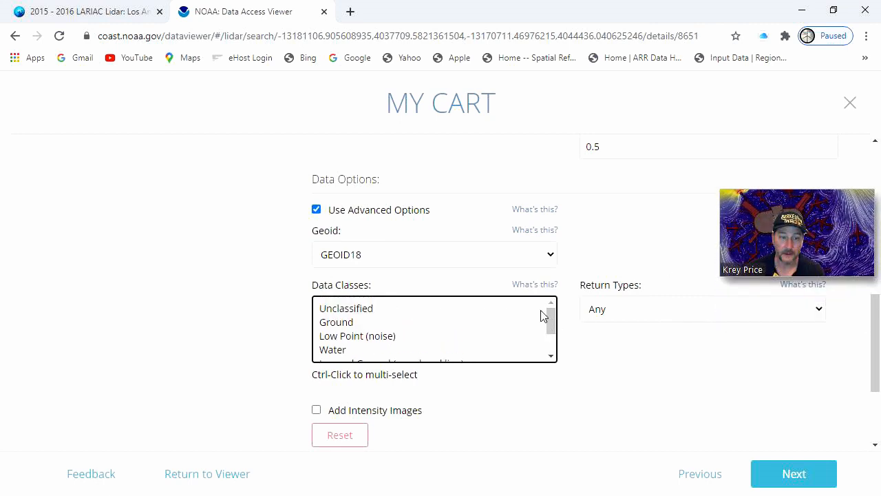
left_click(816, 309)
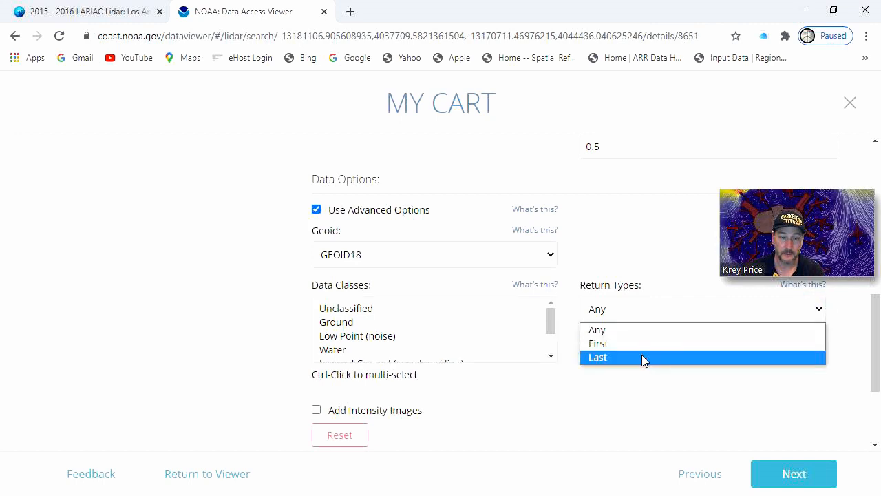
mouse_move(803, 293)
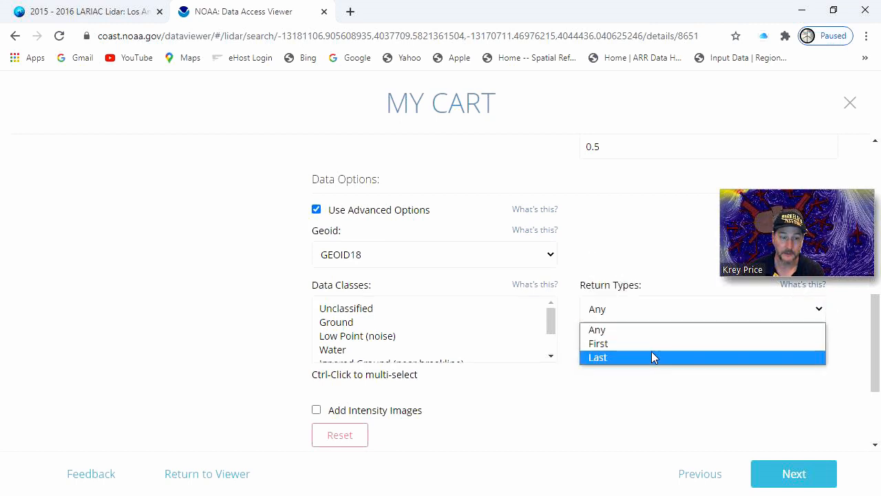
left_click(626, 256)
left_click_drag(550, 319, 548, 340)
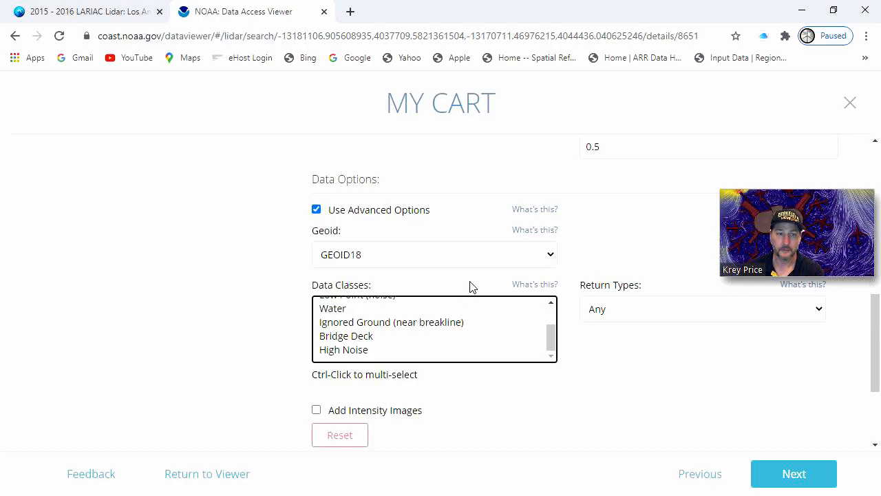
Return to RAS Mapper and hide the LAX Tsunami results to expose the terrain around the parked aircraft.
left_click(405, 10)
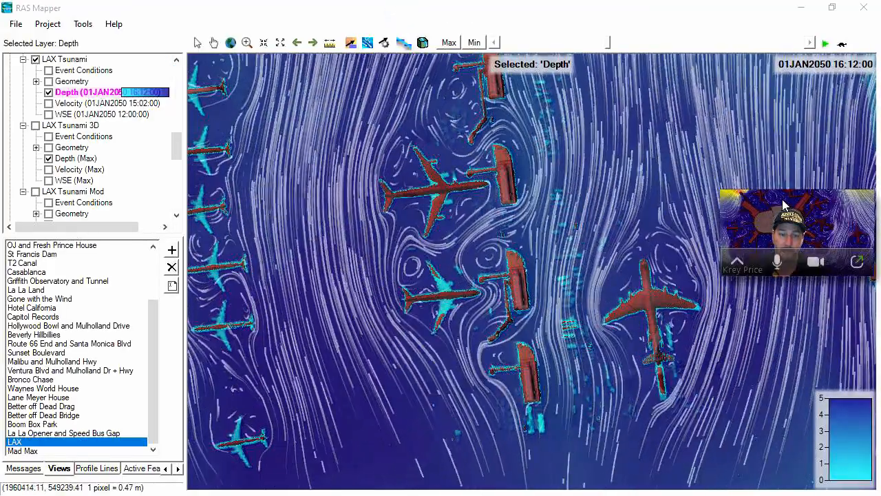
left_click_drag(782, 205, 782, 256)
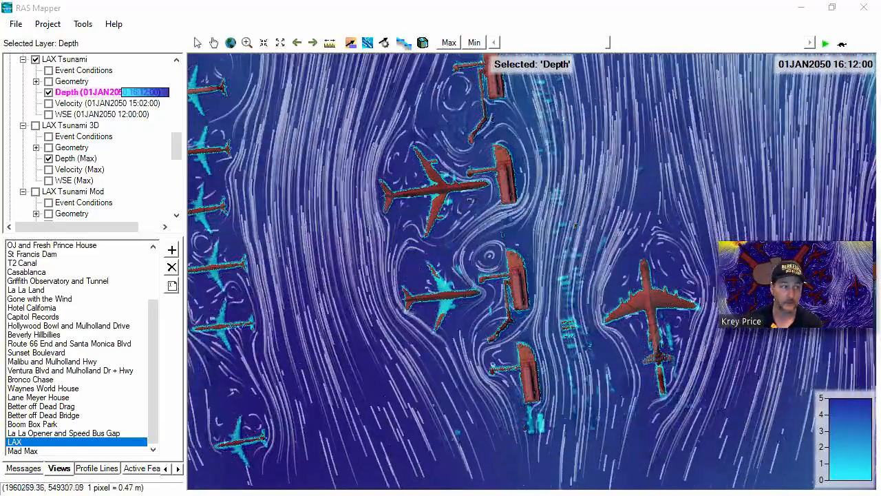
left_click_drag(178, 146, 178, 140)
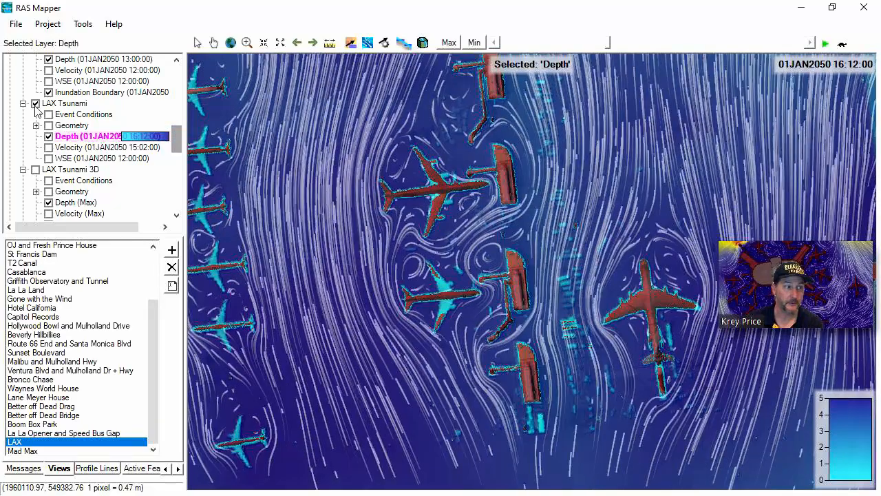
left_click(36, 104)
left_click_drag(505, 247, 462, 272)
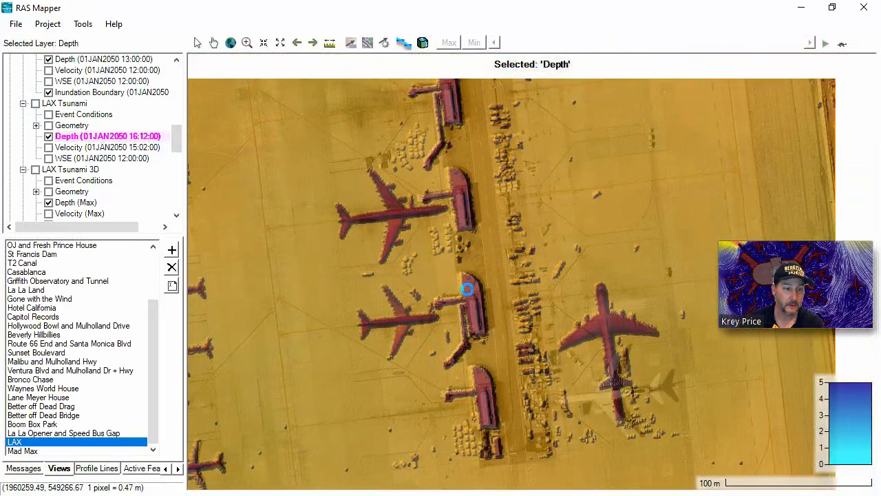
scroll(417, 320, "up", 1)
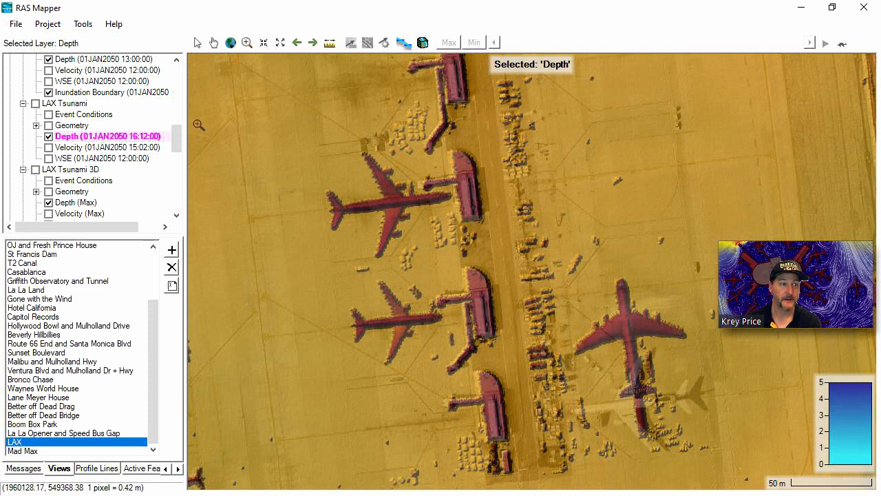
Display the La_La_LAX_Ground_Original terrain instead of La_La_LAX_Merged and examine the gaps at the aircraft and buildings.
left_click_drag(178, 145, 176, 173)
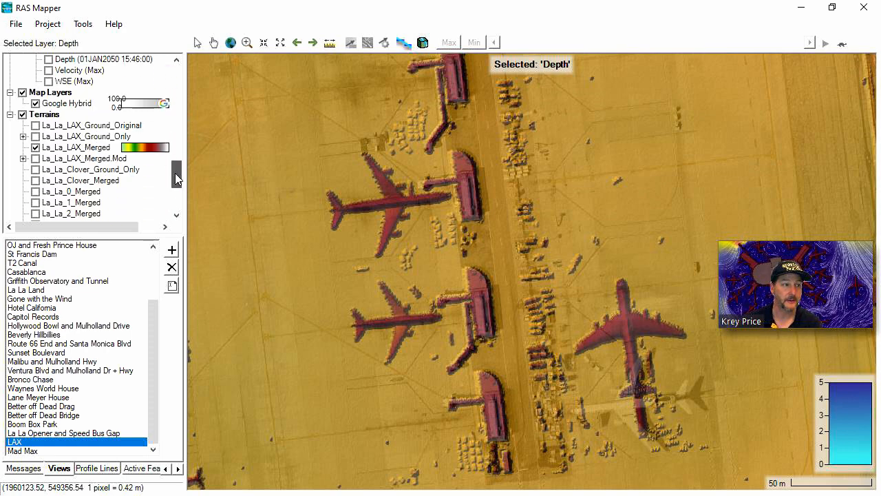
left_click(35, 125)
left_click(35, 148)
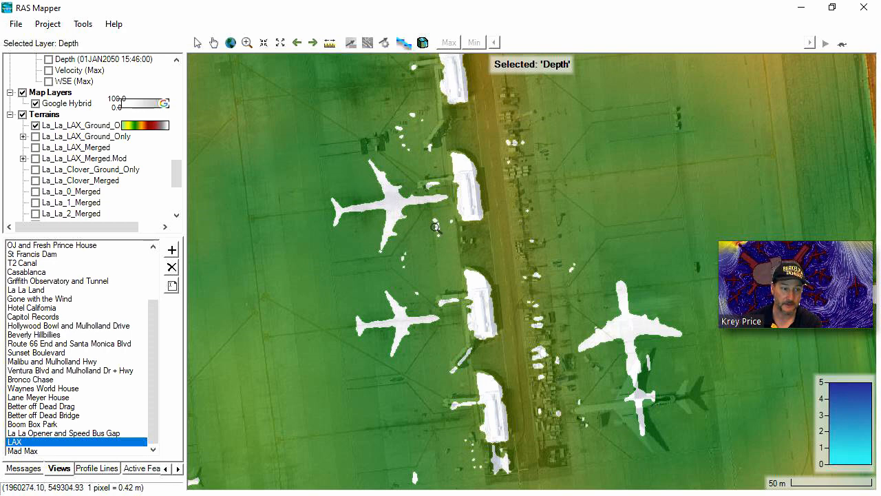
scroll(507, 202, "up", 3)
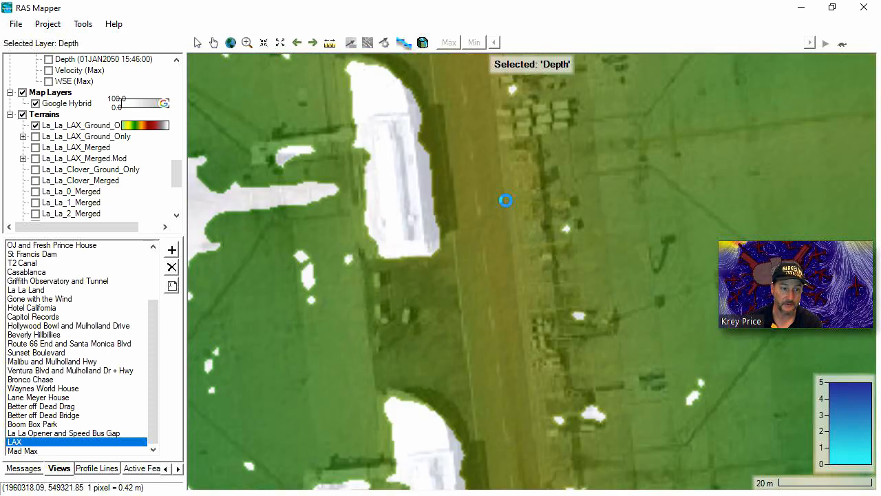
scroll(507, 204, "up", 3)
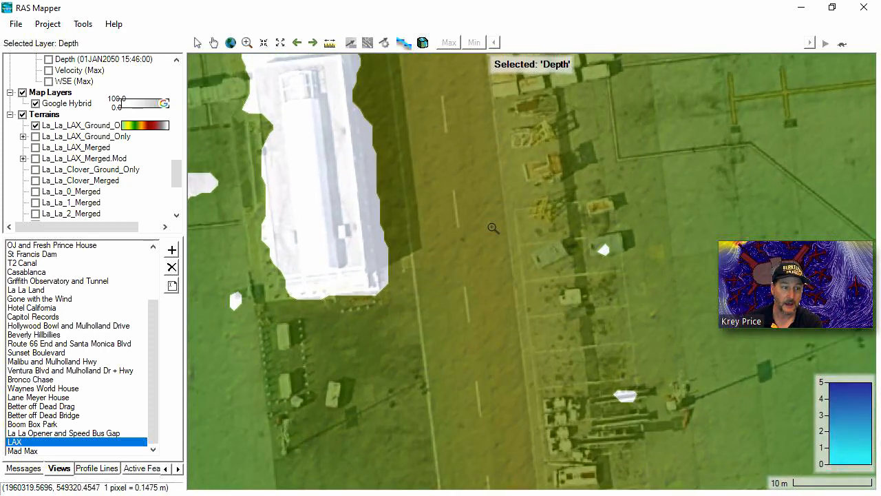
scroll(492, 228, "down", 5)
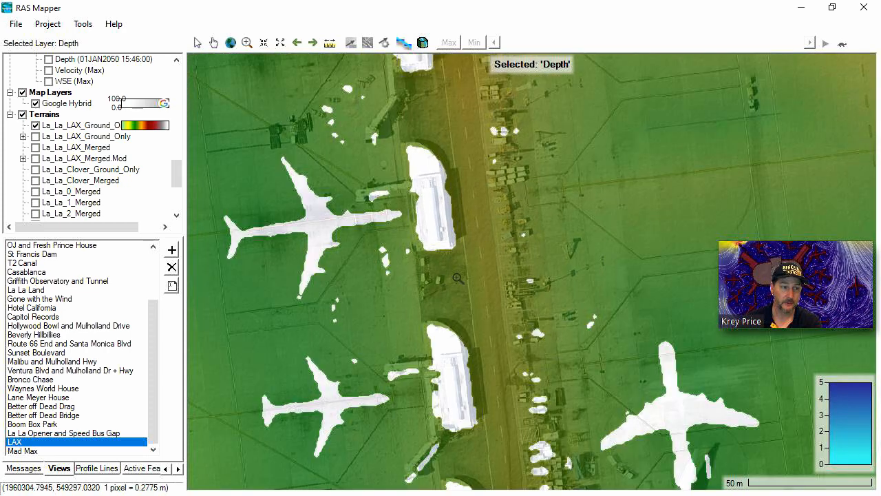
scroll(480, 238, "down", 2)
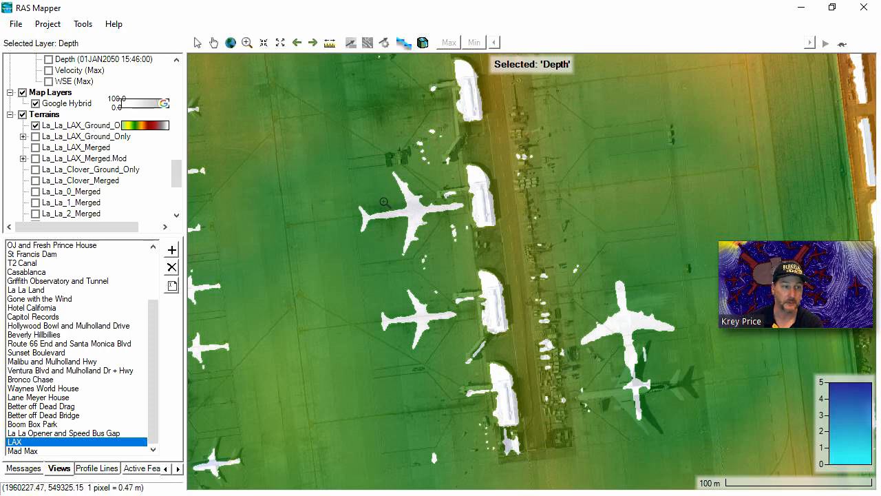
Show the La_La_LAX_Merged terrain on its own for comparison, and overlay La_La_LAX_Ground_Original on it again.
left_click(36, 147)
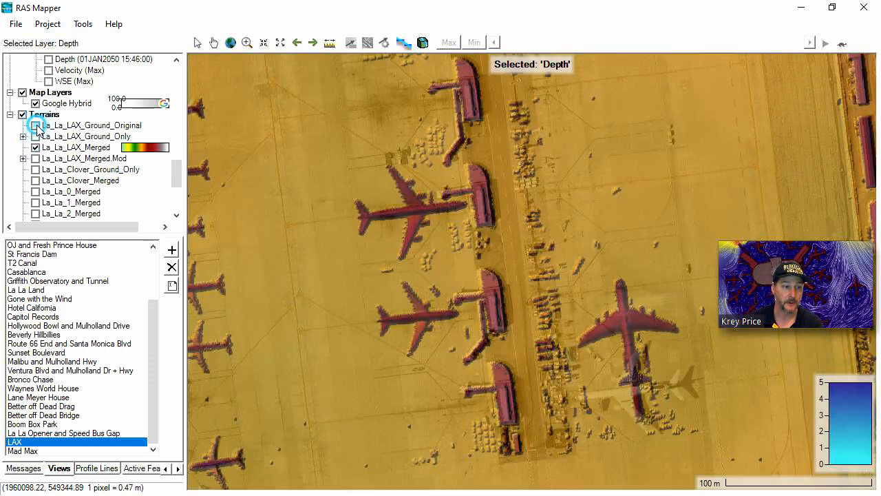
left_click(36, 125)
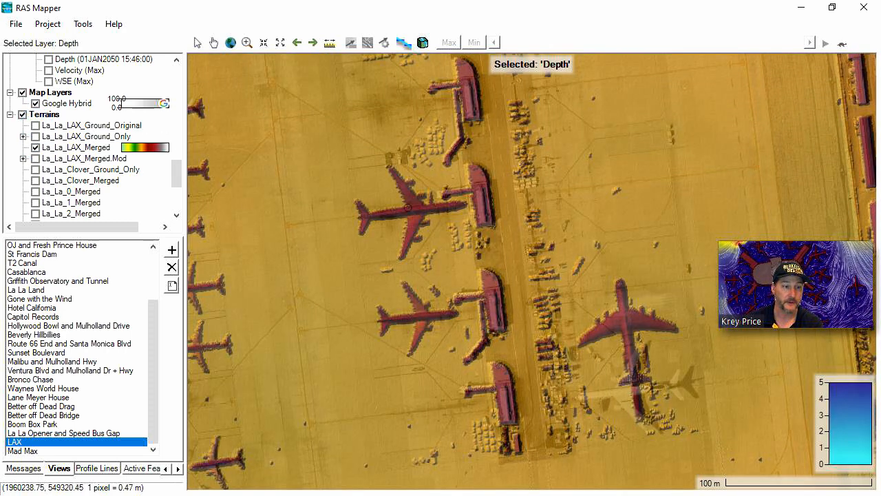
left_click(36, 125)
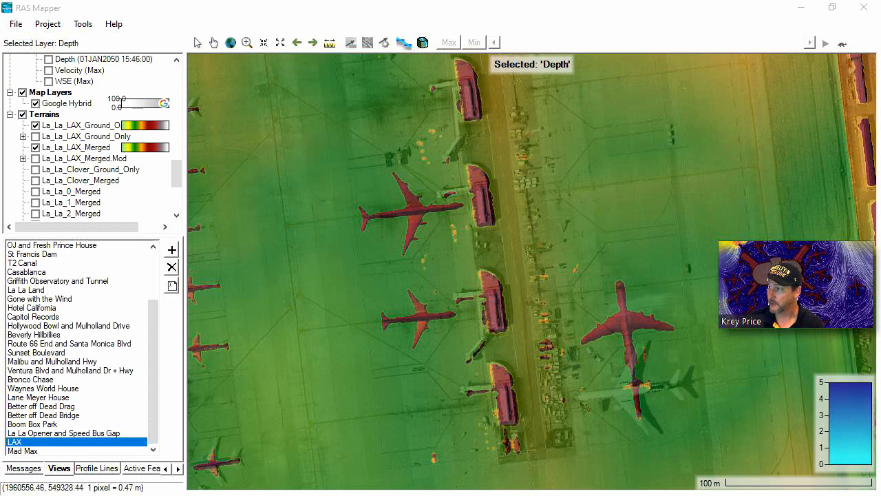
Switch to QGIS and start a raster Merge with all the Job595174 layers selected as inputs.
left_click_drag(880, 384, 497, 39)
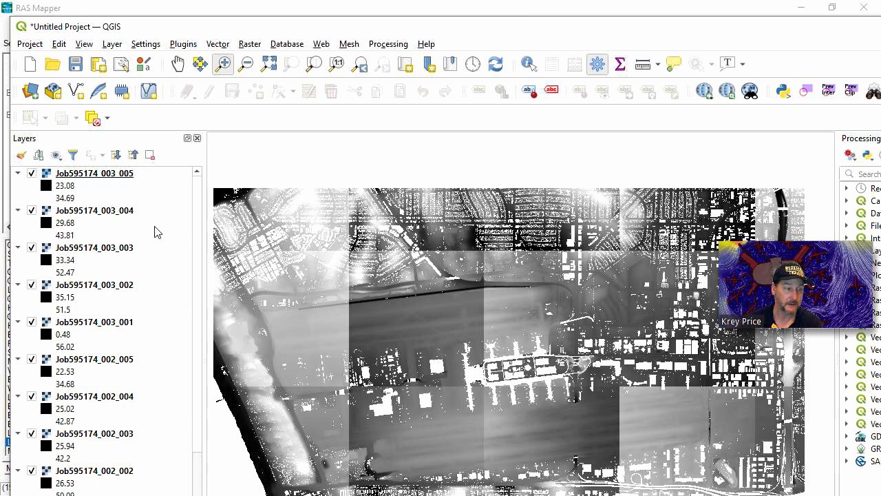
left_click(251, 44)
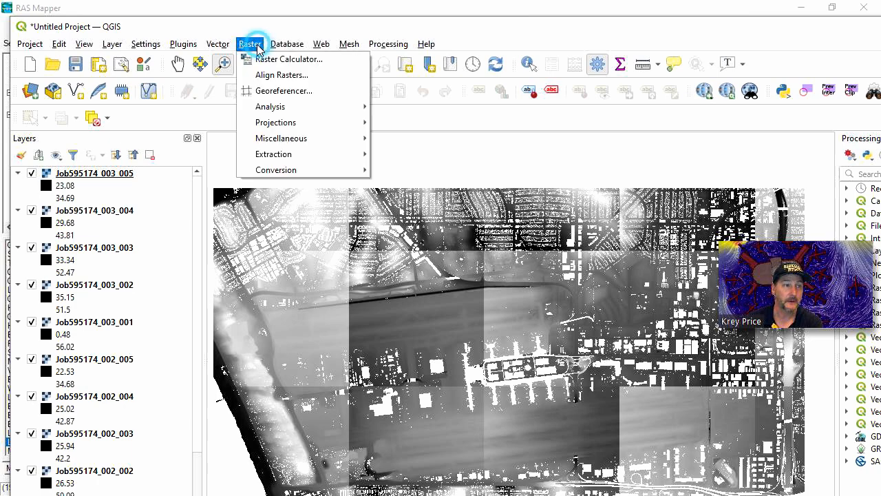
mouse_move(283, 139)
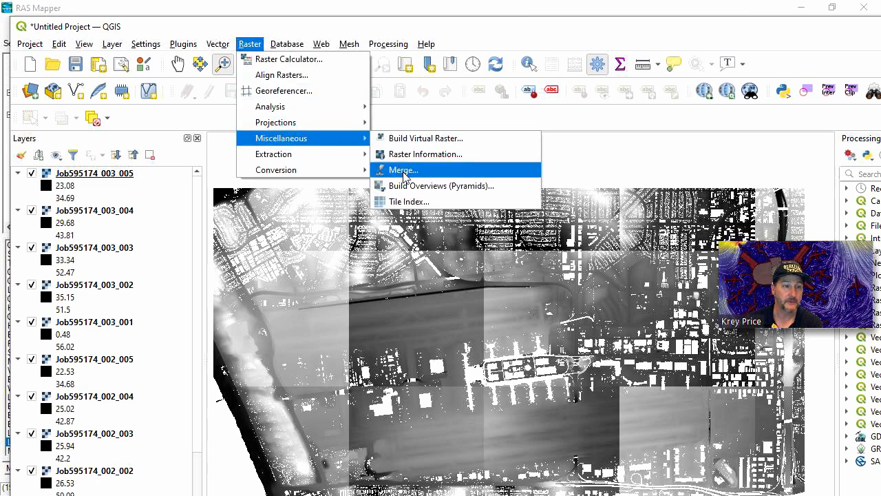
left_click(378, 169)
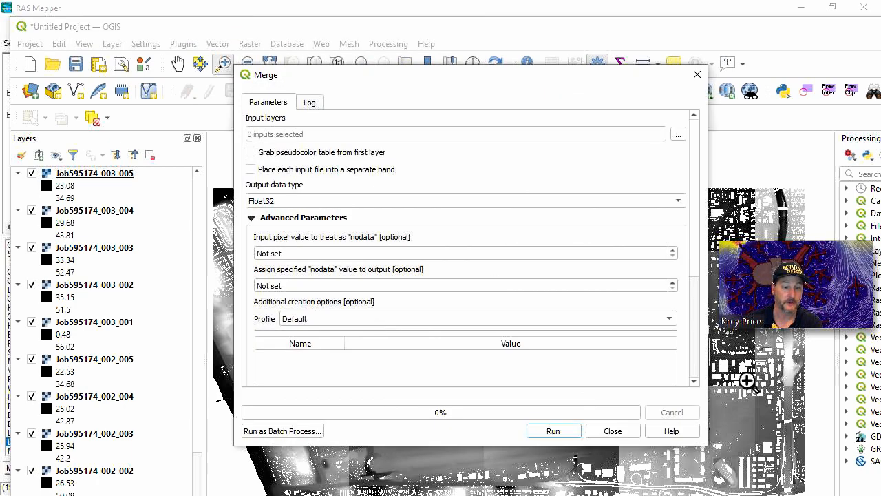
left_click(679, 137)
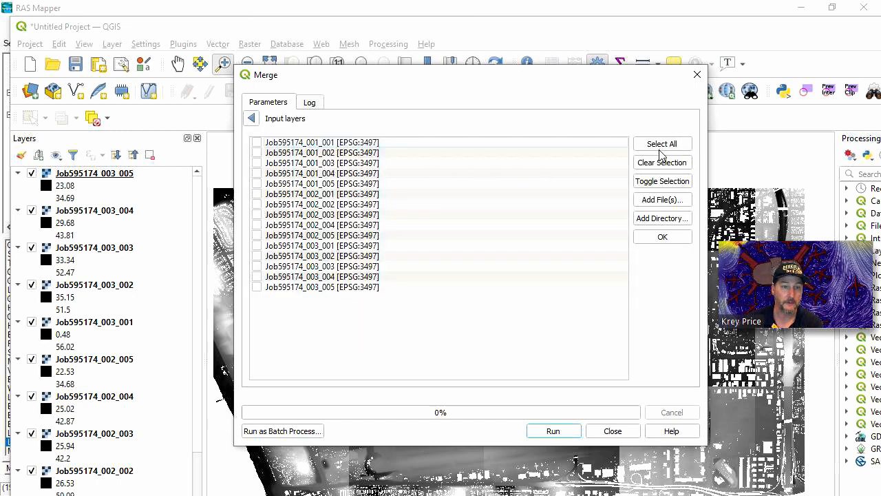
left_click(661, 144)
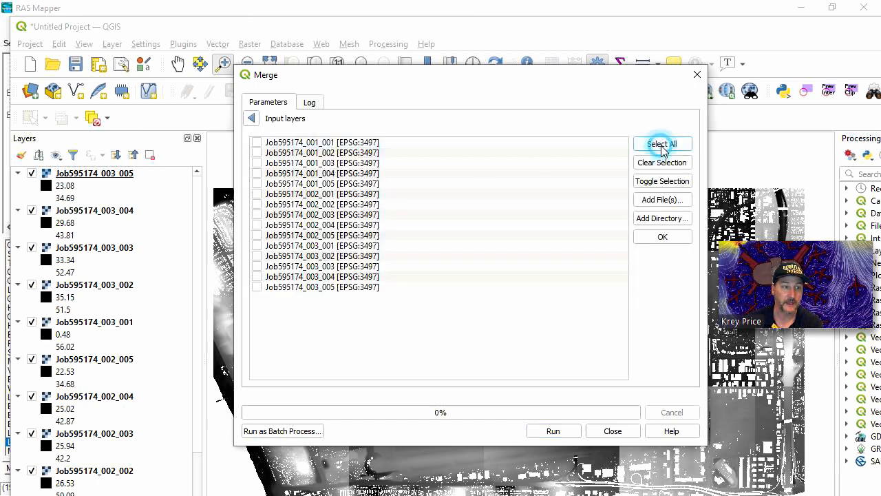
left_click(253, 119)
Set the merge's input nodata value to -9999 and its output nodata value to 100, and close the tool without running it.
left_click_drag(297, 252, 256, 252)
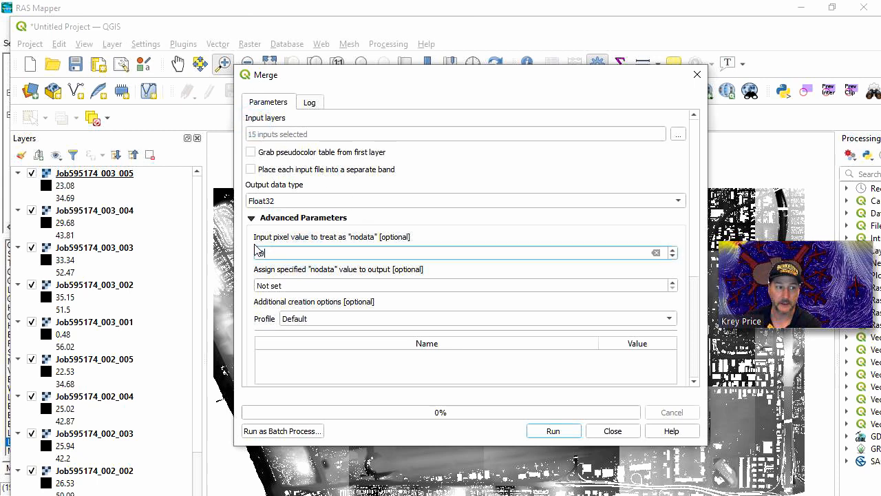
left_click(299, 285)
type("100")
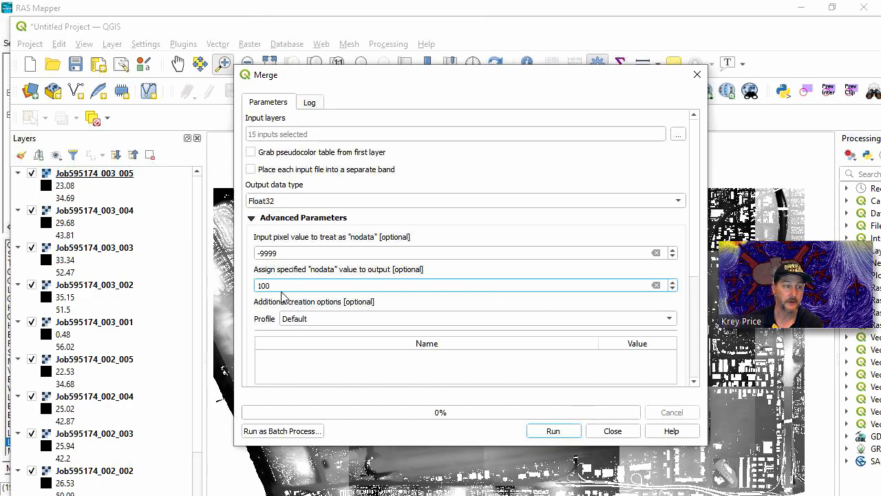
left_click(607, 433)
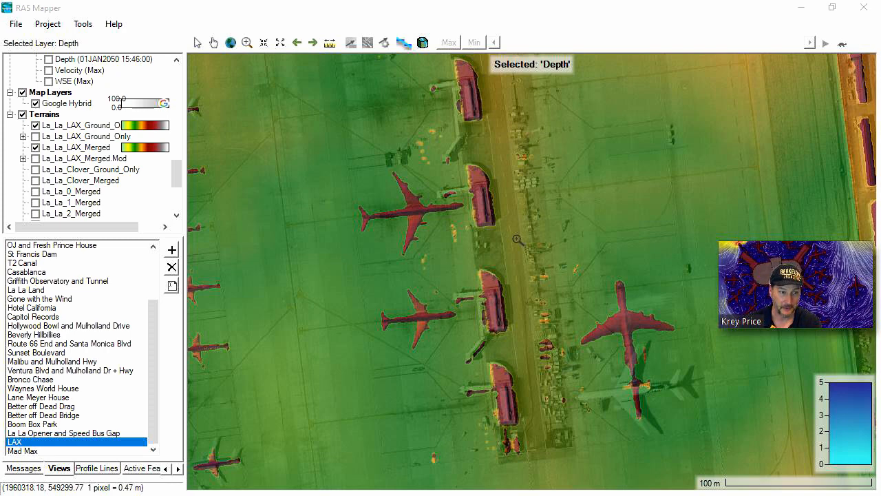
Return to RAS Mapper and hide the La_La_LAX_Merged terrain to inspect La_La_LAX_Ground_Original alone around the parked aircraft.
scroll(517, 239, "down", 1)
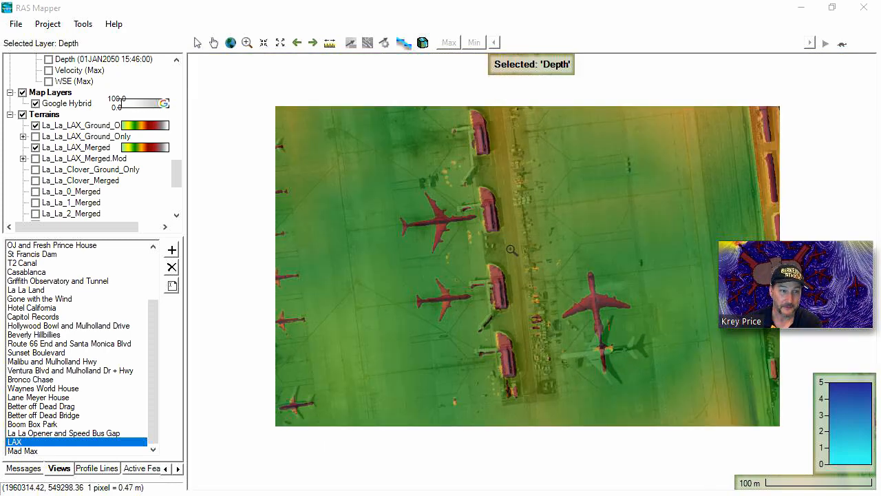
left_click_drag(437, 227, 457, 211)
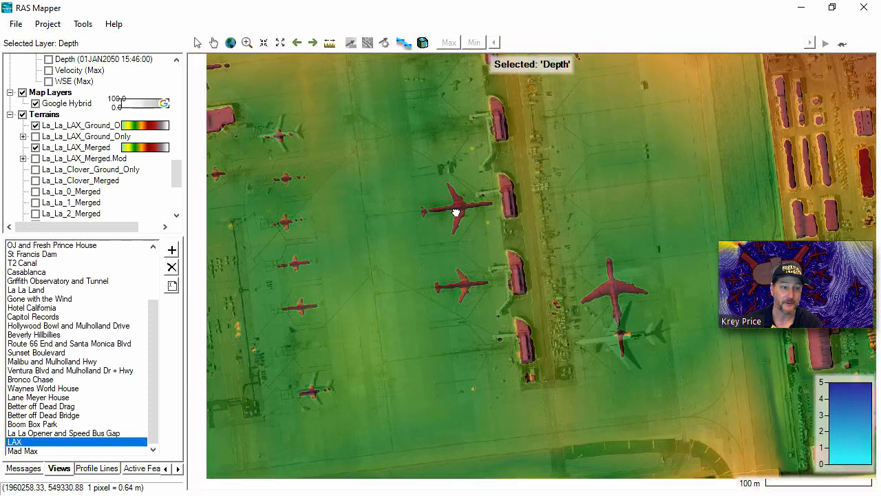
left_click_drag(153, 330, 157, 281)
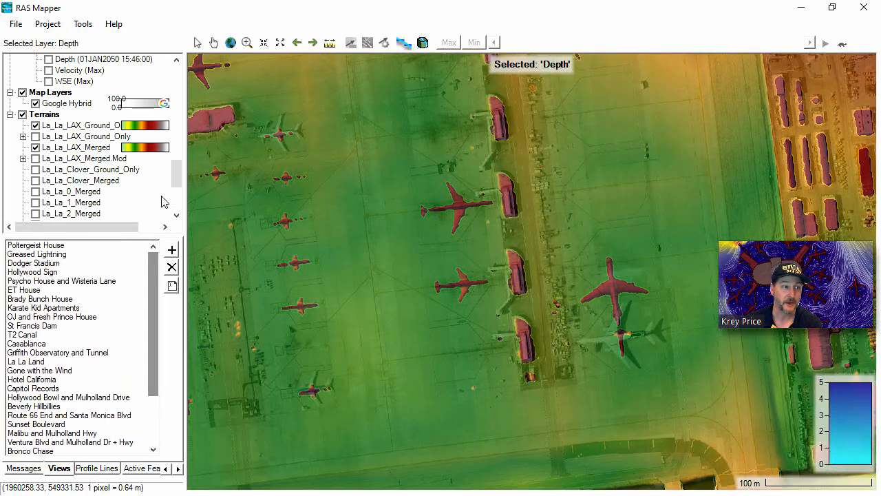
left_click(35, 148)
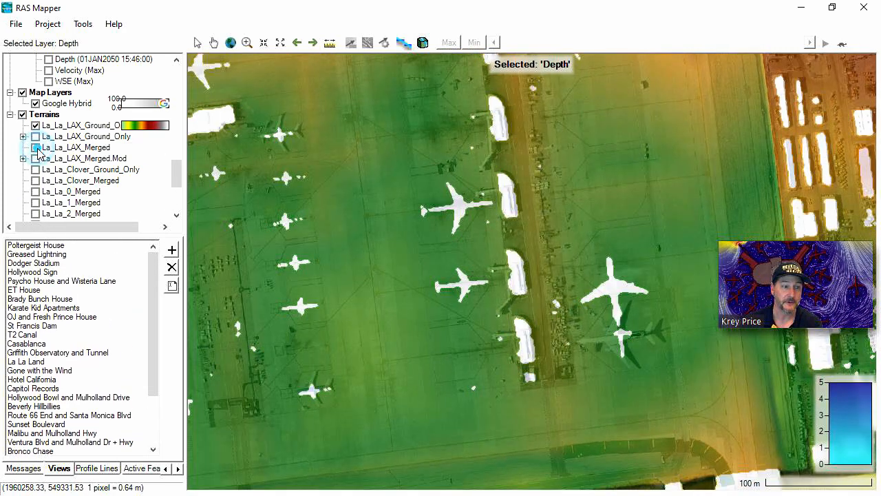
scroll(501, 237, "up", 1)
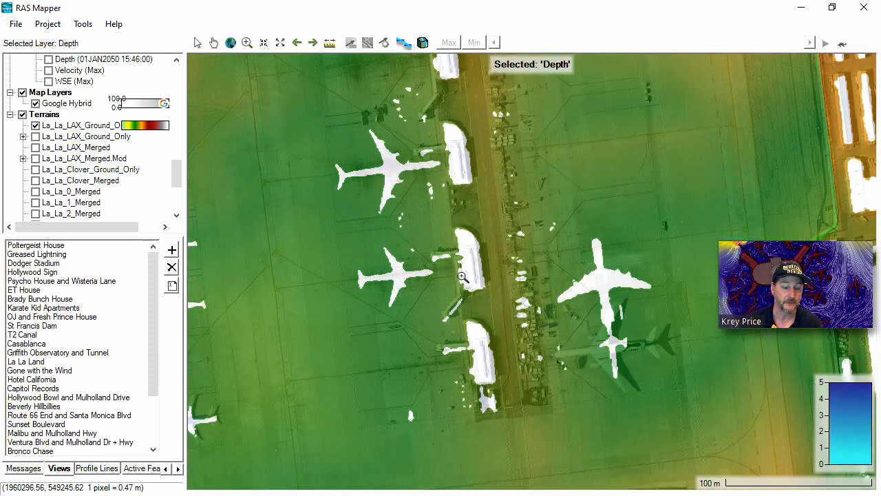
scroll(468, 274, "up", 1)
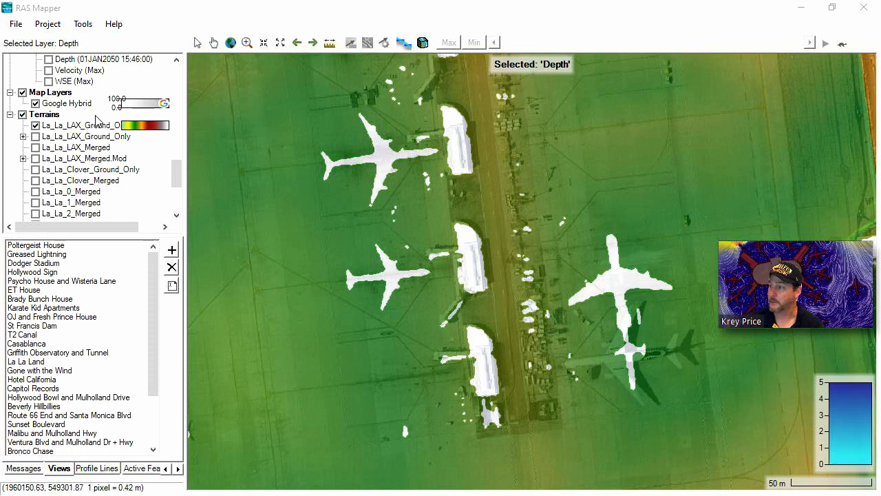
Create a virtual clone of the La_La_LAX_Ground_Original terrain with the suffix Mod.
right_click(49, 125)
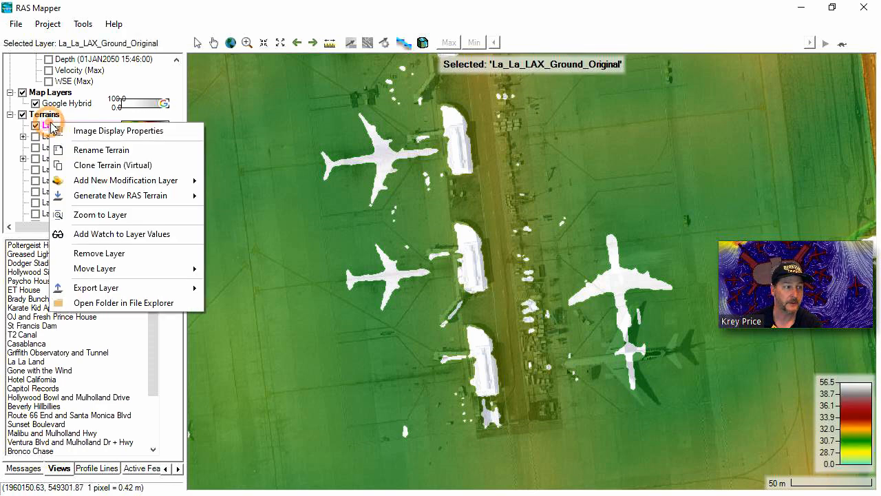
left_click(97, 168)
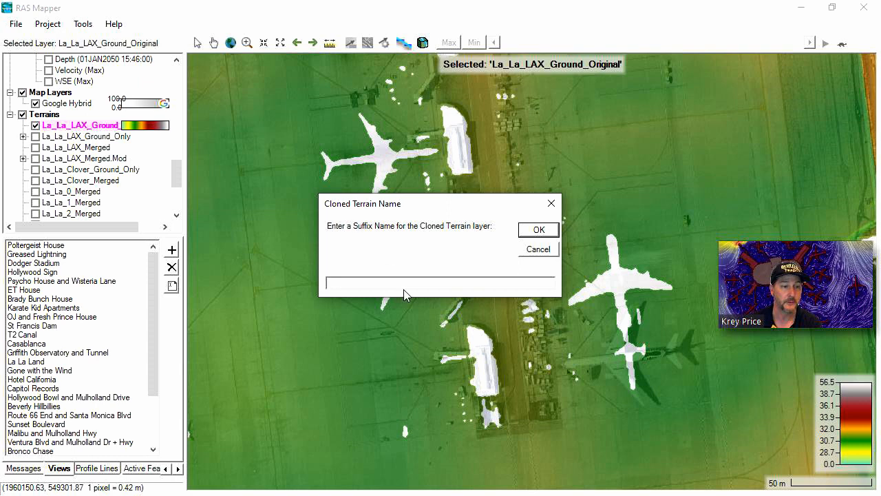
left_click(402, 283)
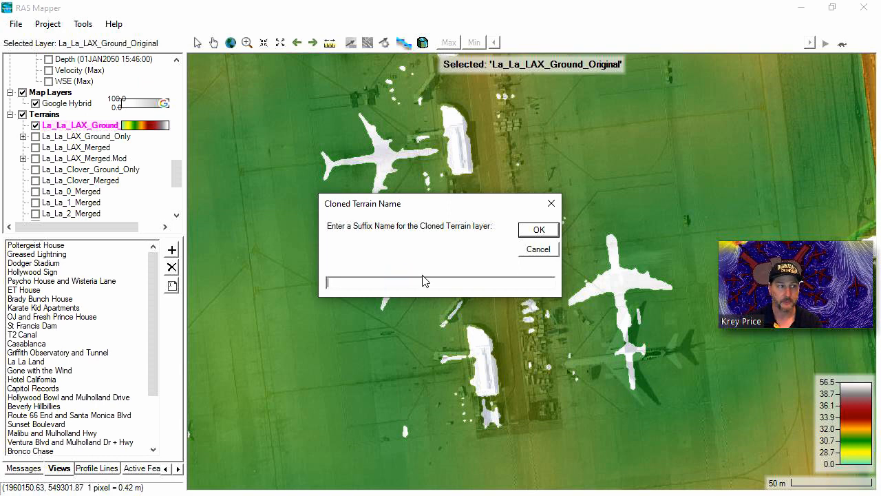
left_click(539, 230)
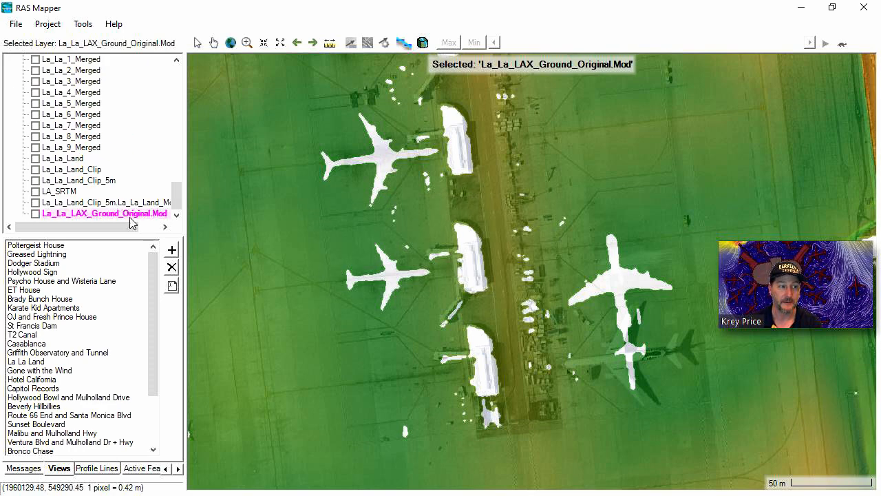
Move La_La_LAX_Ground_Original.Mod to the top of the terrains and display it instead of La_La_LAX_Ground_Original.
right_click(120, 216)
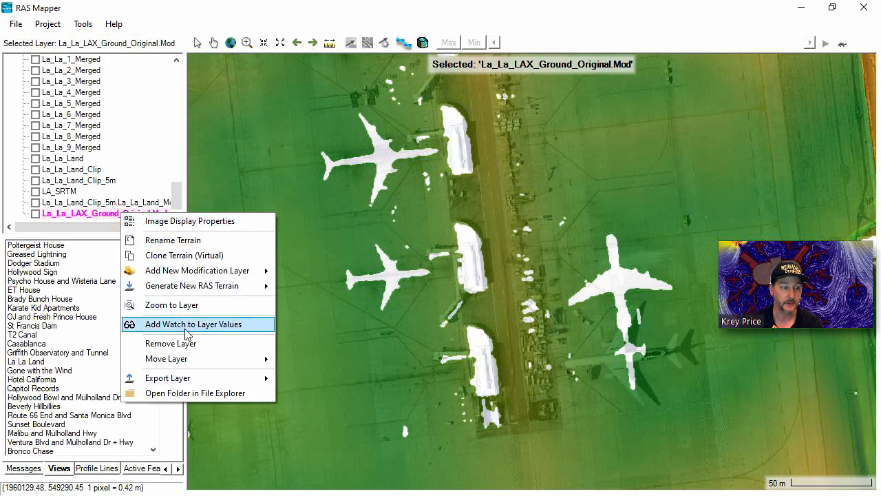
left_click(186, 356)
left_click(311, 359)
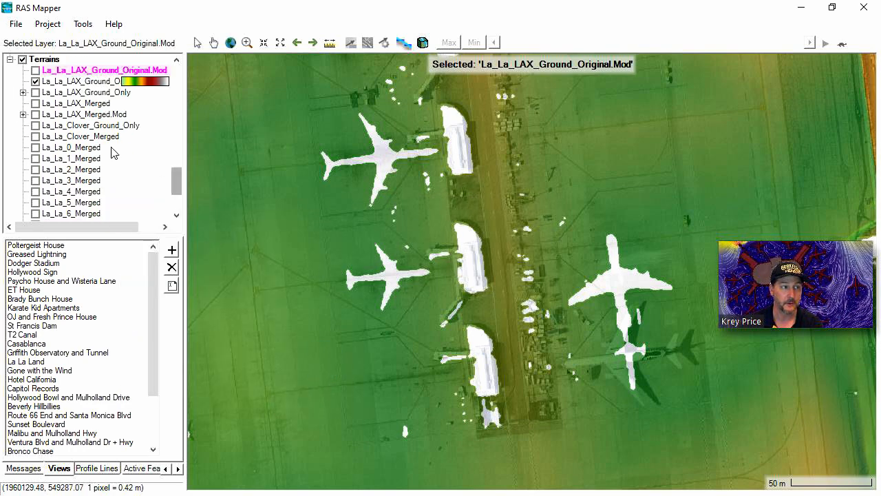
left_click(35, 70)
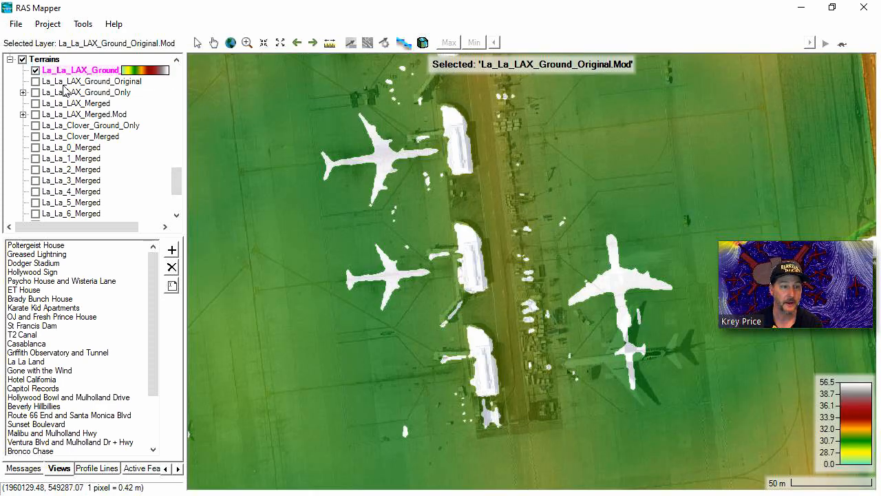
mouse_move(344, 151)
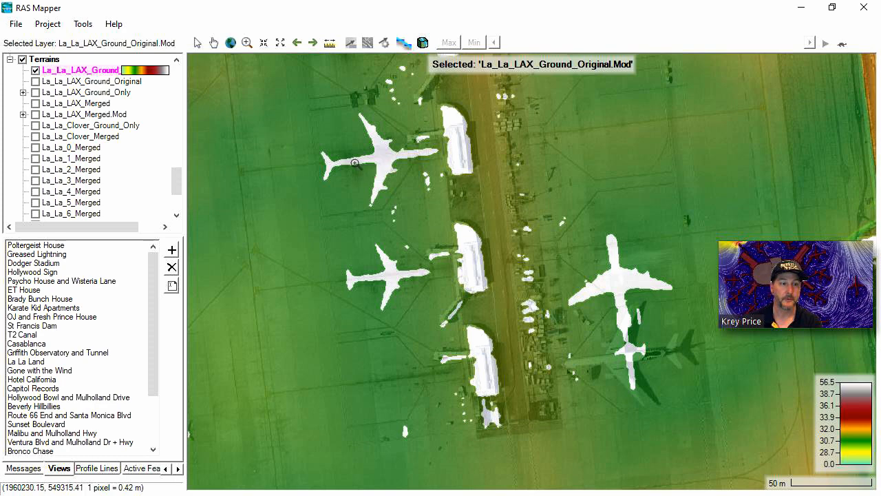
left_click_drag(401, 219, 399, 267)
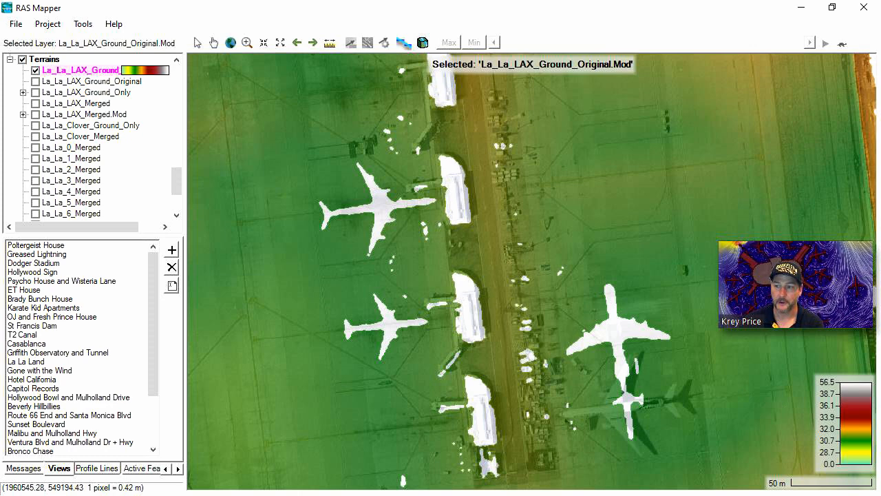
Switch to the NOAA Data Access Viewer, leave the cart, and review the elevation datasets available for the selected Los Angeles area.
left_click_drag(880, 385, 625, 112)
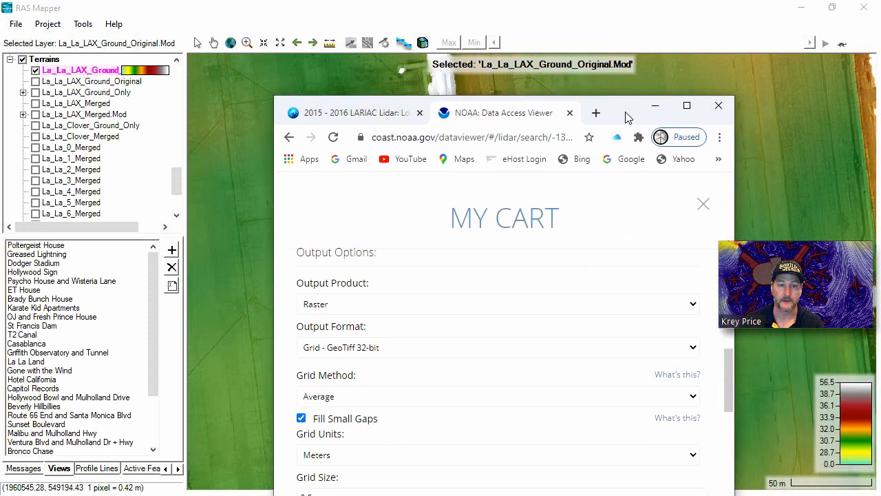
left_click(688, 106)
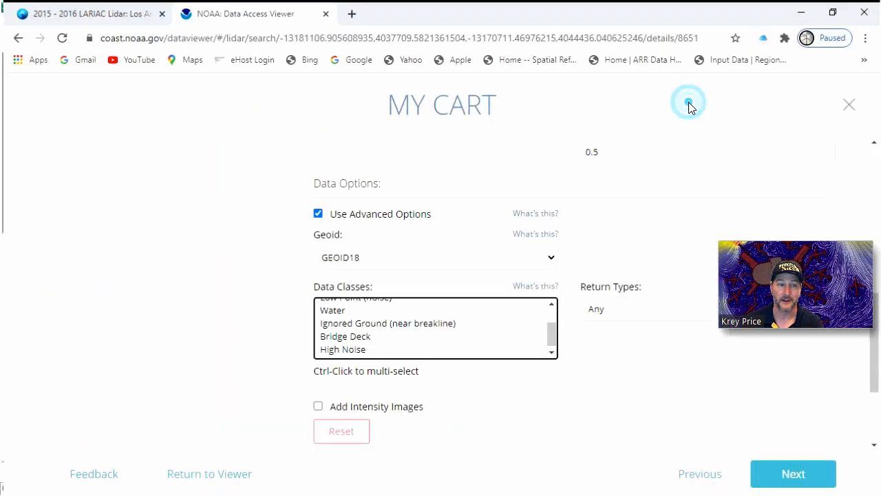
left_click(850, 103)
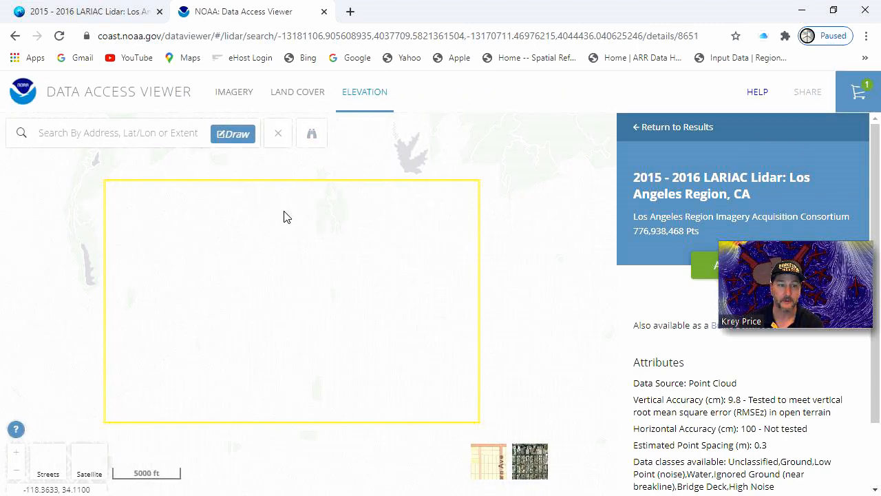
left_click(360, 94)
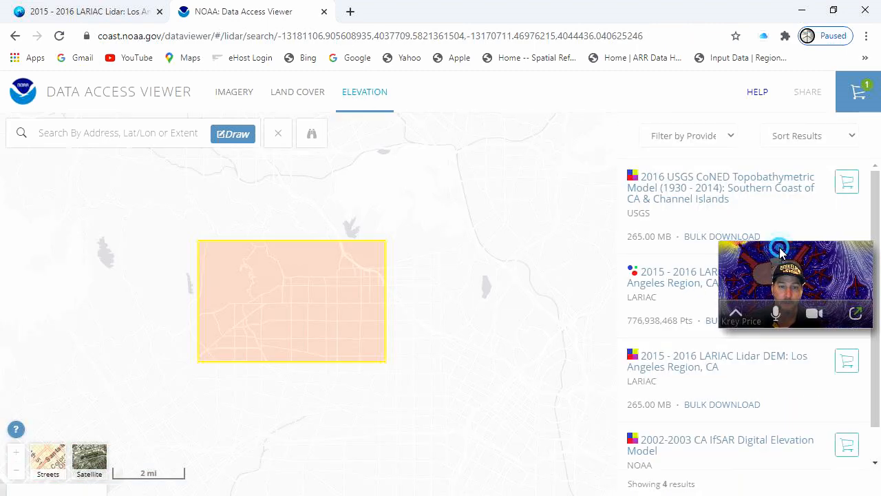
mouse_move(776, 245)
left_mouse_down()
mouse_move(680, 228)
mouse_move(532, 180)
left_mouse_up()
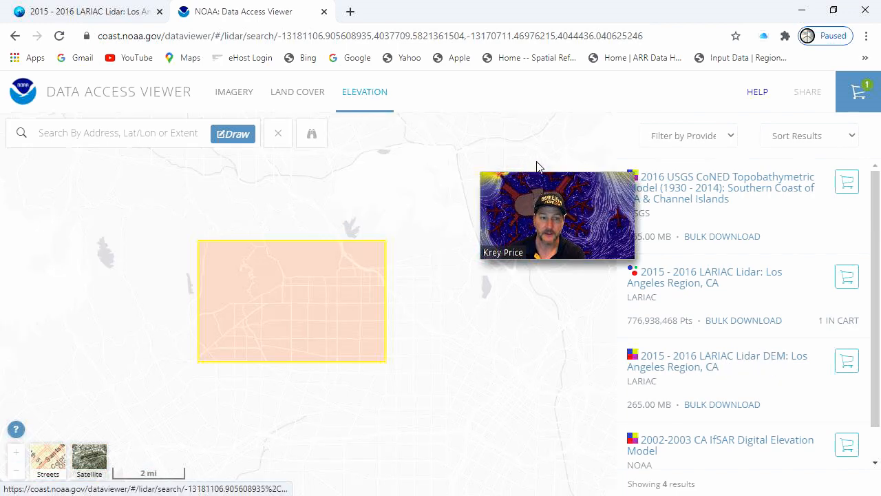
left_click_drag(551, 173, 766, 220)
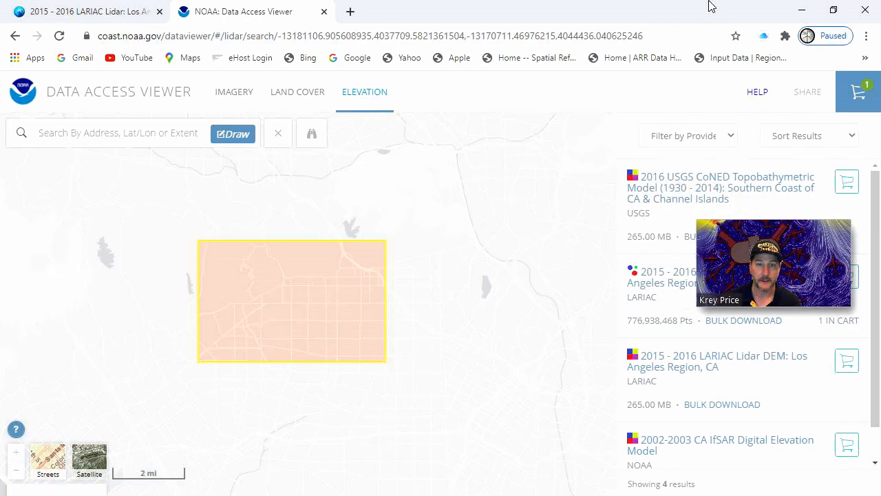
left_click(798, 11)
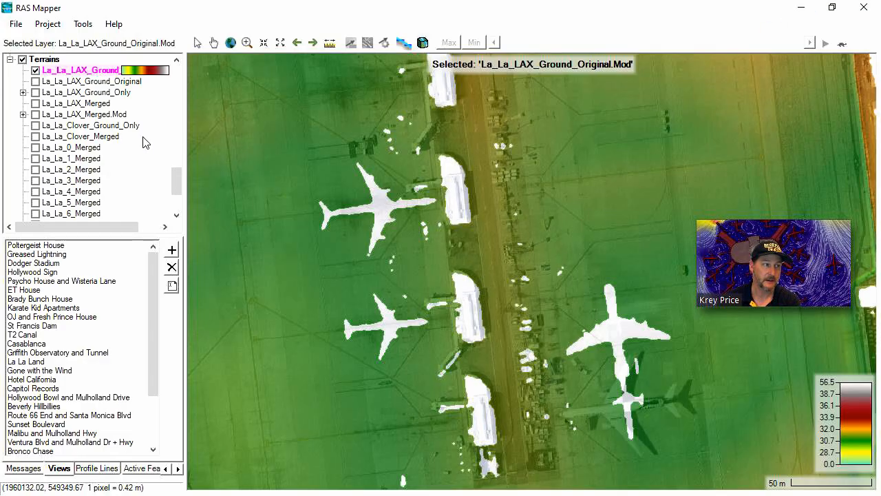
Back in RAS Mapper, display the La_La_0_Merged terrain instead of La_La_LAX_Ground_Original.Mod and examine it across the wider airport area.
left_click(35, 71)
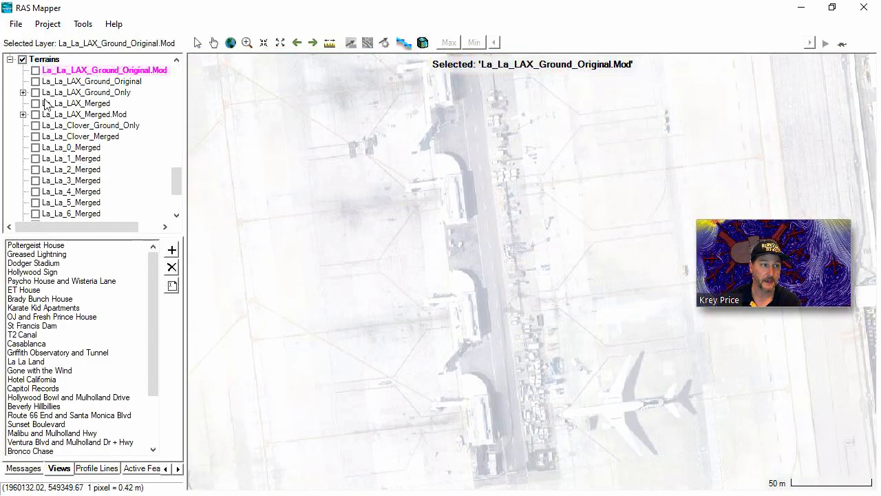
left_click(35, 147)
scroll(482, 296, "down", 1)
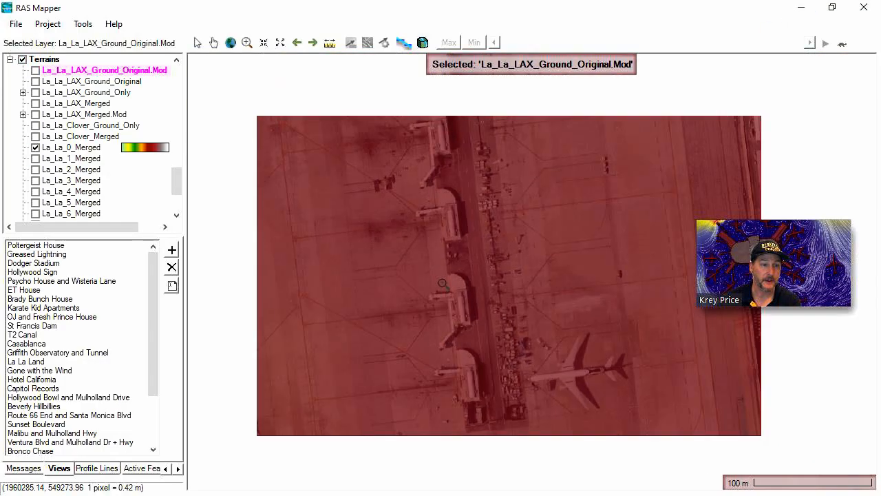
scroll(425, 298, "down", 2)
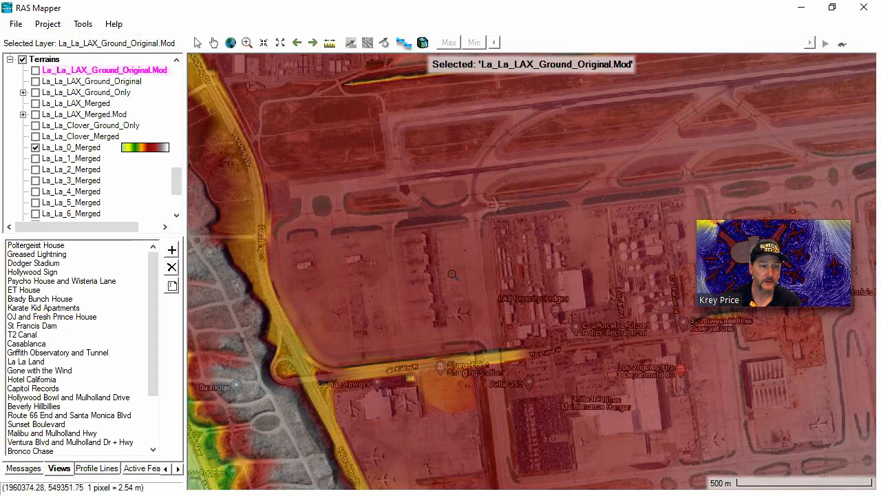
scroll(181, 177, "up", 3)
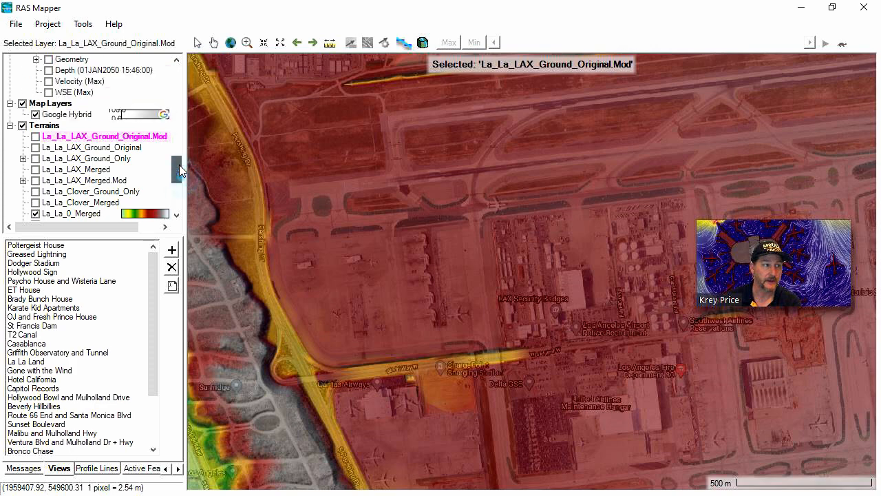
Hide the map layers and examine the bare La_La_0_Merged terrain around the aircraft parking area west of the airport buildings.
left_click(22, 126)
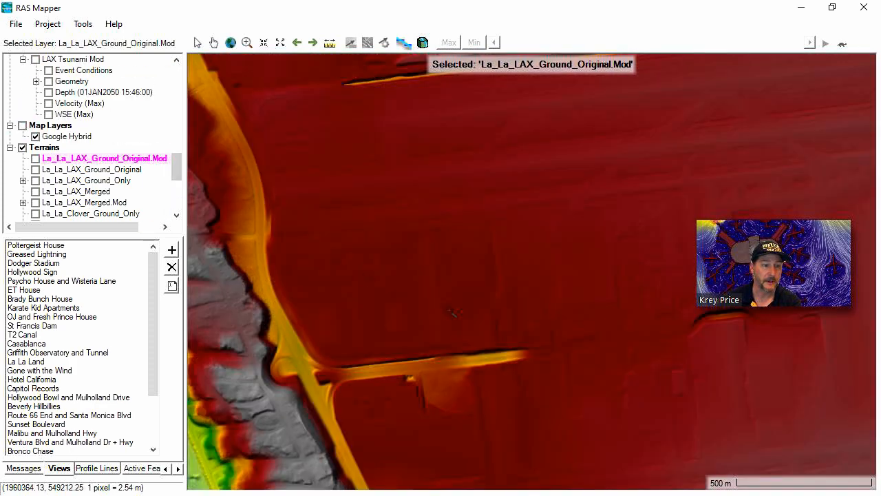
scroll(434, 309, "up", 2)
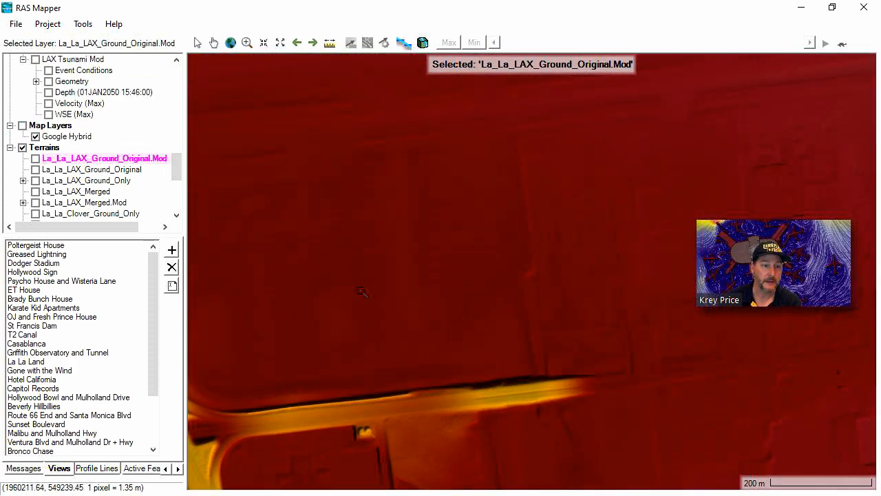
left_click_drag(361, 291, 452, 299)
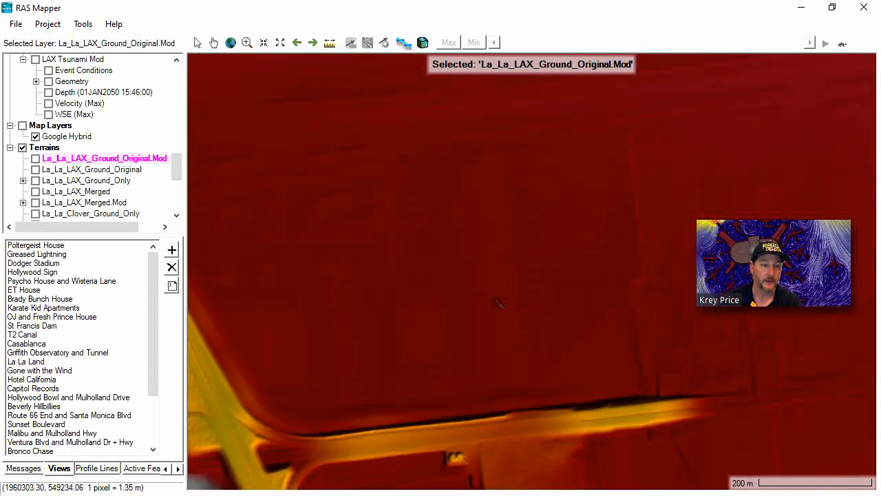
scroll(499, 303, "down", 1)
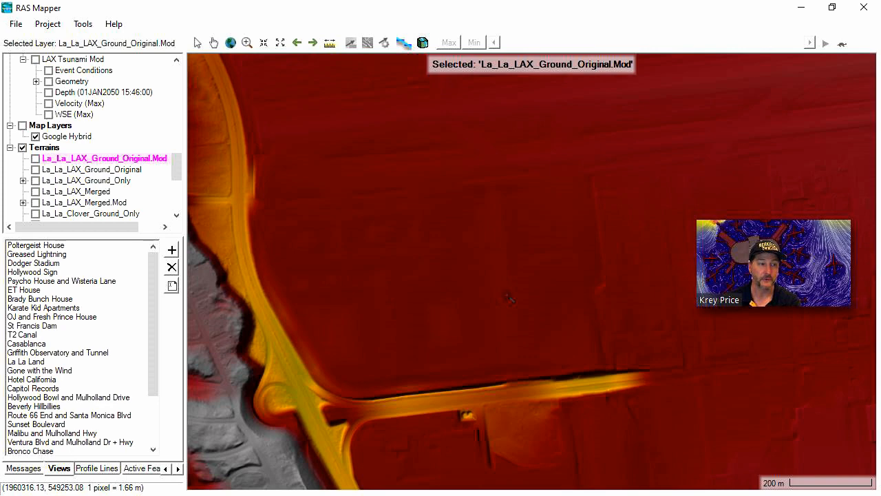
scroll(442, 293, "up", 1)
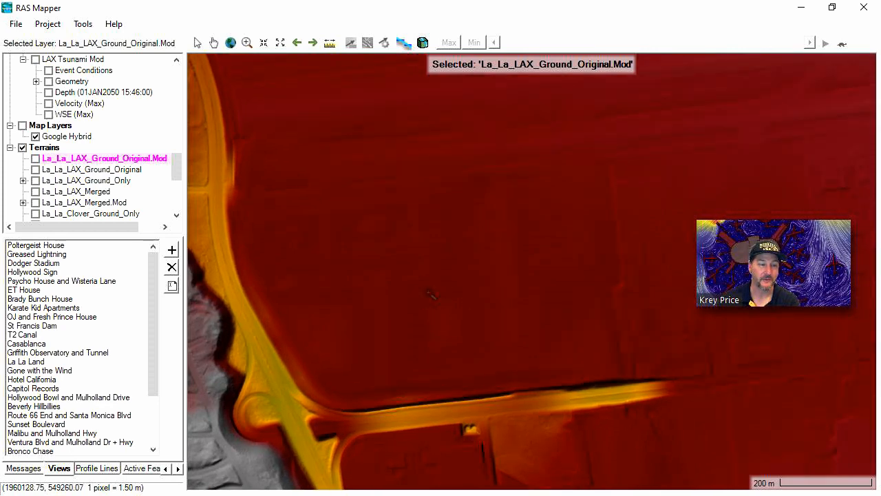
scroll(466, 268, "up", 1)
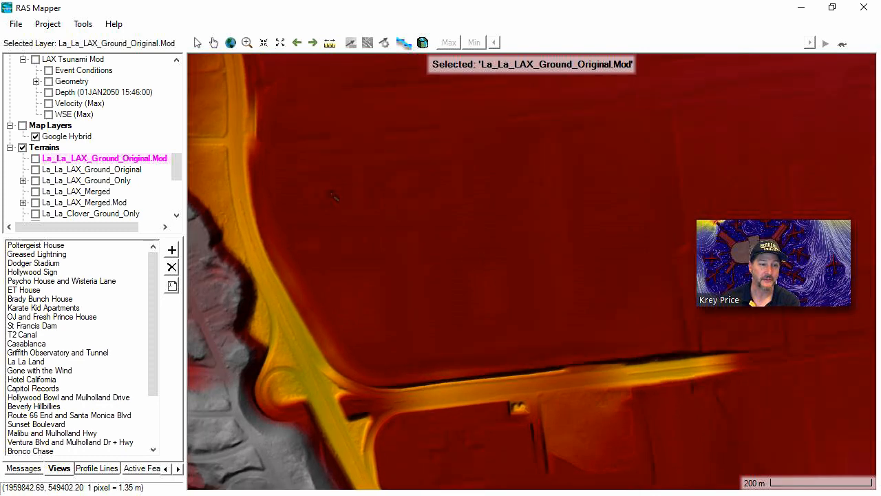
scroll(175, 171, "down", 1)
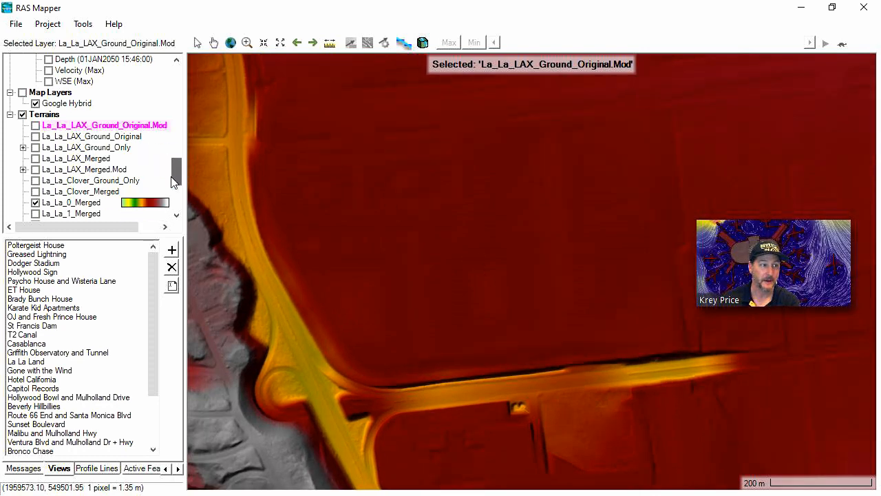
Replace the displayed La_La_0_Merged terrain with La_La_LAX_Merged for a look, and switch the display to La_La_LAX_Ground_Original.Mod.
left_click(36, 159)
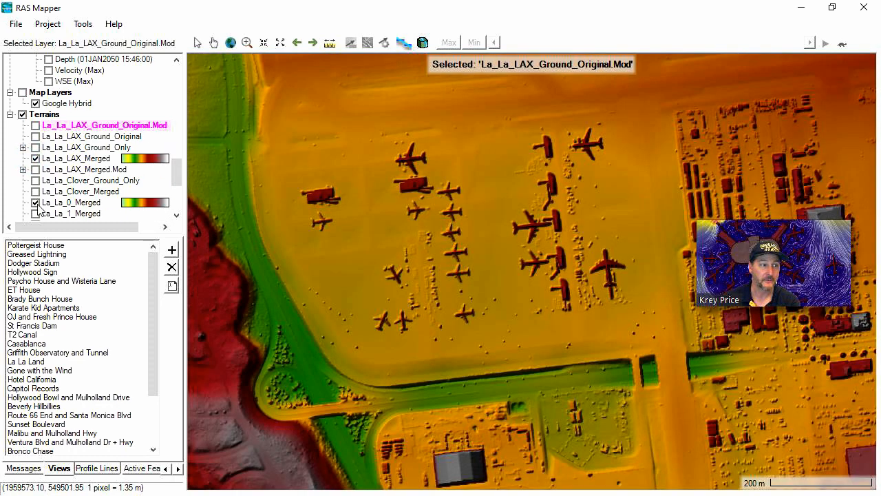
left_click(35, 202)
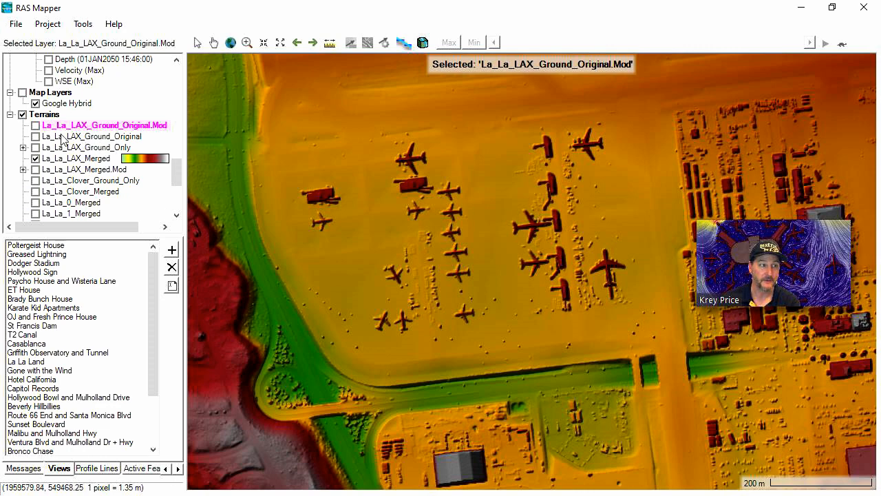
left_click(35, 125)
left_click(36, 158)
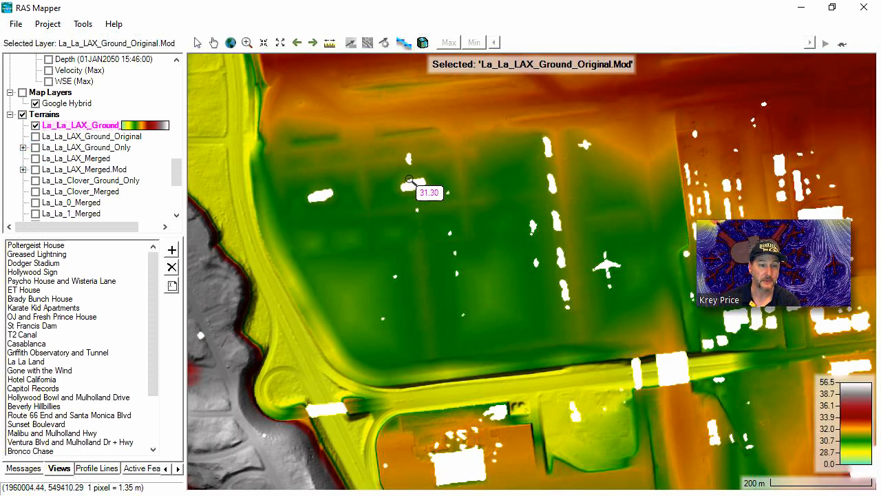
Show La_La_LAX_Merged and La_La_0_Merged beneath La_La_LAX_Ground_Original.Mod to compare them, and hide both again.
left_click(36, 158)
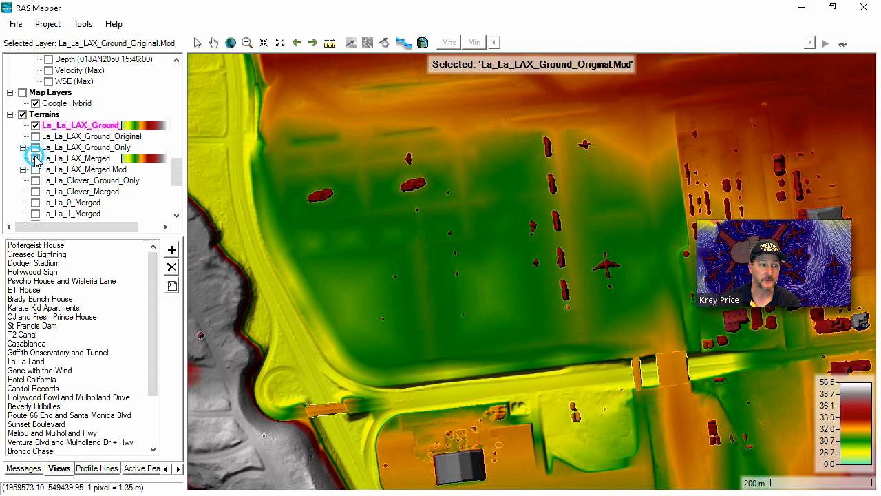
left_click(35, 191)
left_click(36, 191)
left_click(36, 202)
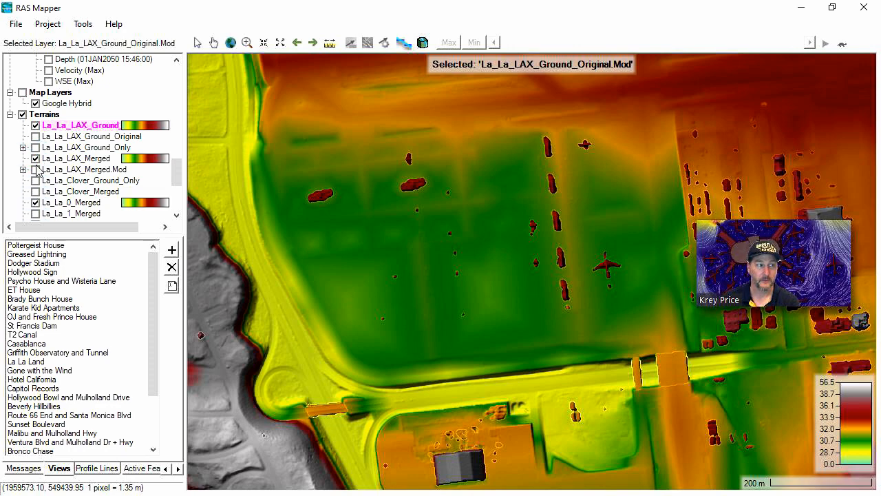
left_click(36, 159)
left_click(35, 203)
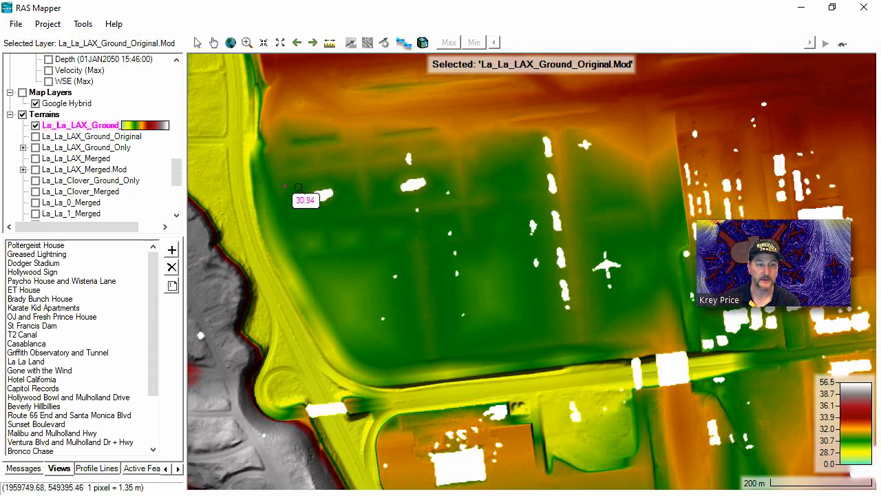
Add a multipoint polygon modification layer named No_Plane to the La_La_LAX_Ground_Original.Mod terrain.
scroll(549, 220, "up", 2)
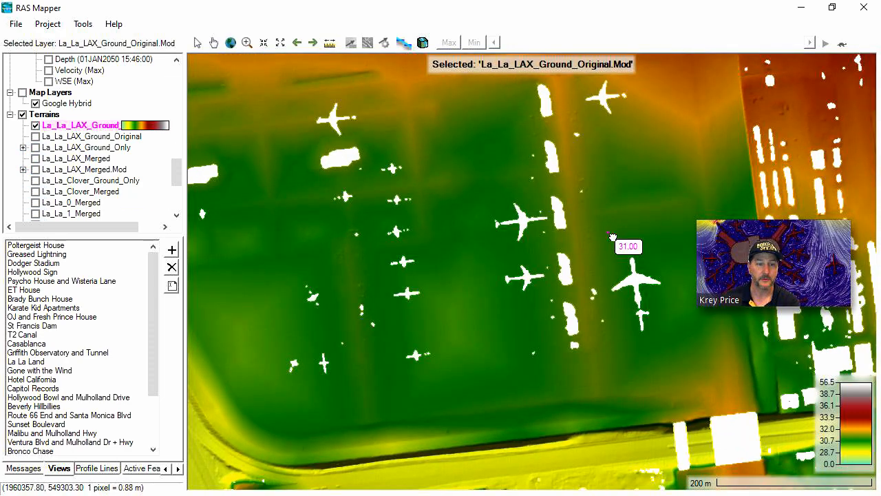
left_click_drag(604, 235, 556, 249)
scroll(495, 256, "up", 1)
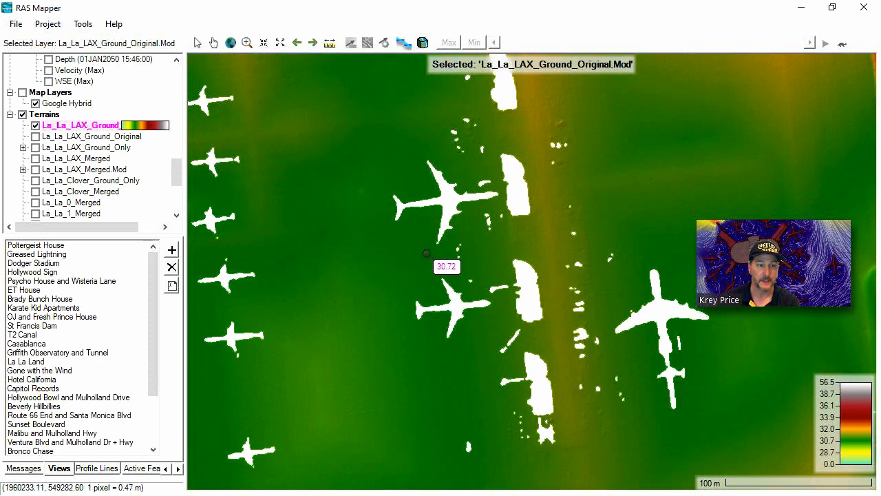
scroll(497, 272, "up", 1)
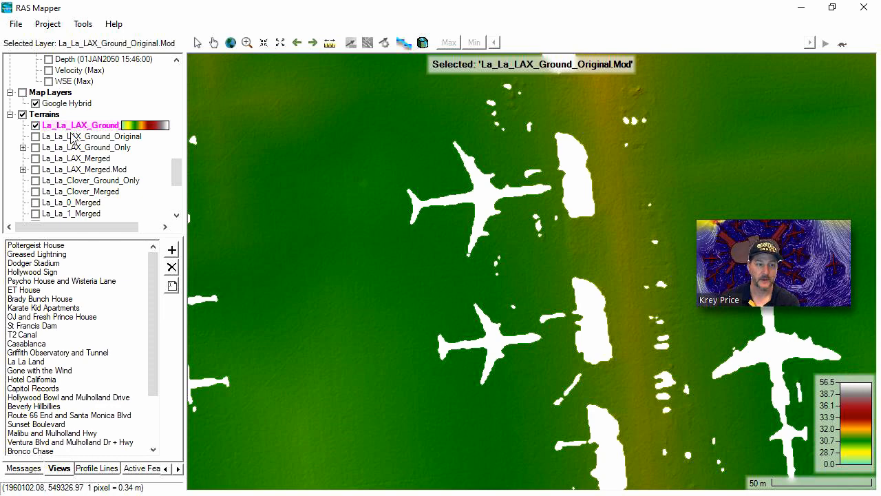
left_click_drag(518, 220, 448, 222)
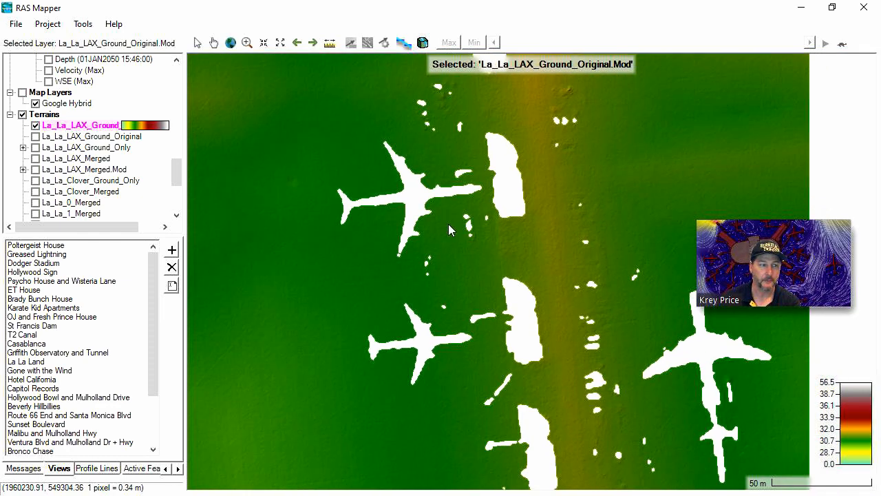
right_click(69, 125)
mouse_move(110, 183)
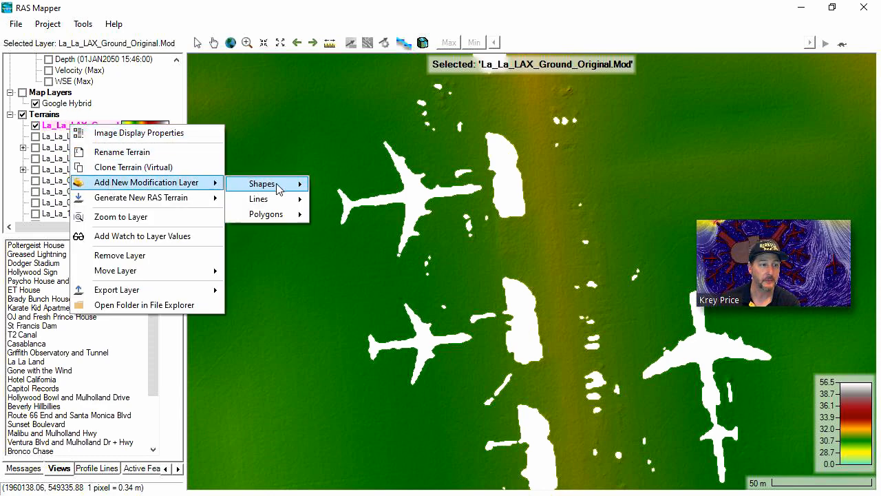
mouse_move(261, 215)
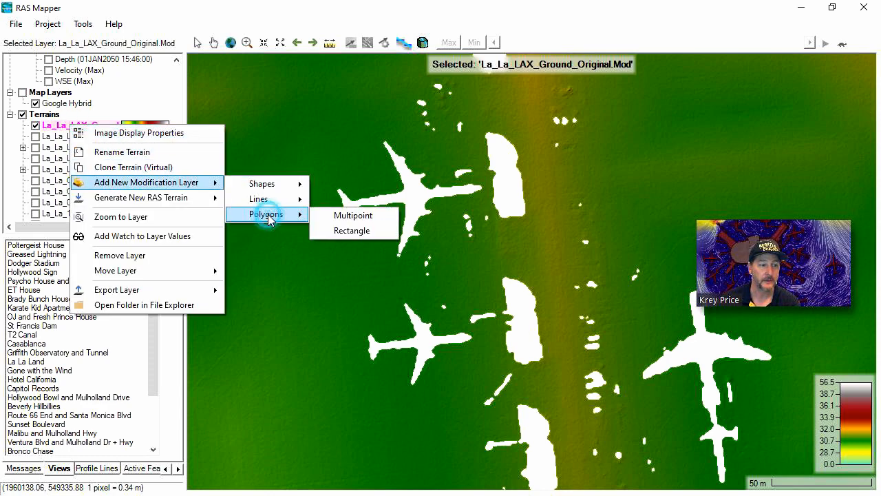
left_click(352, 219)
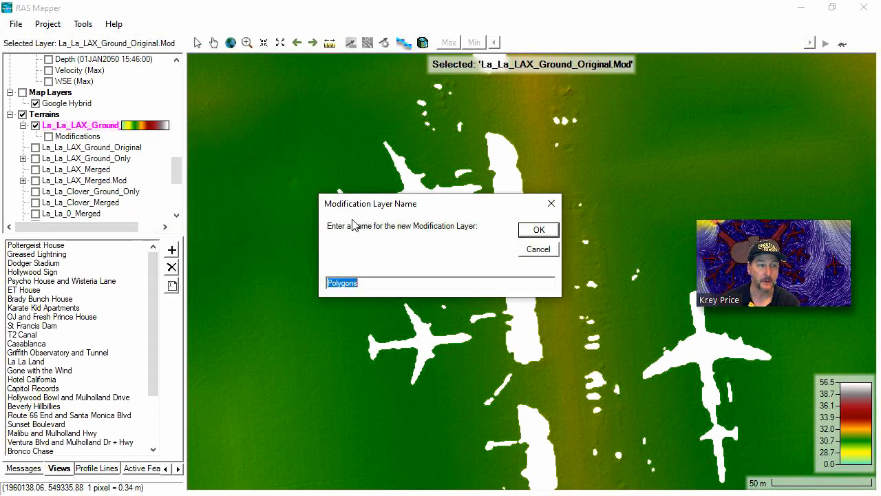
left_click(362, 283)
double_click(362, 283)
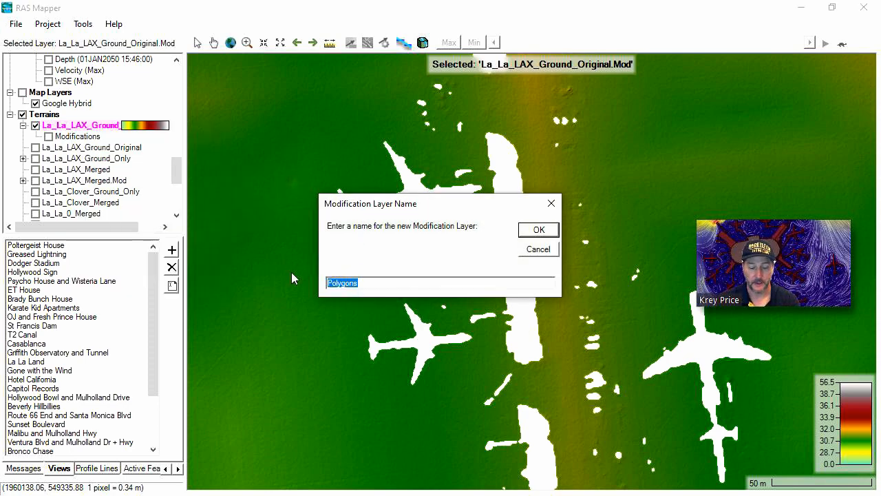
type("No_Plane")
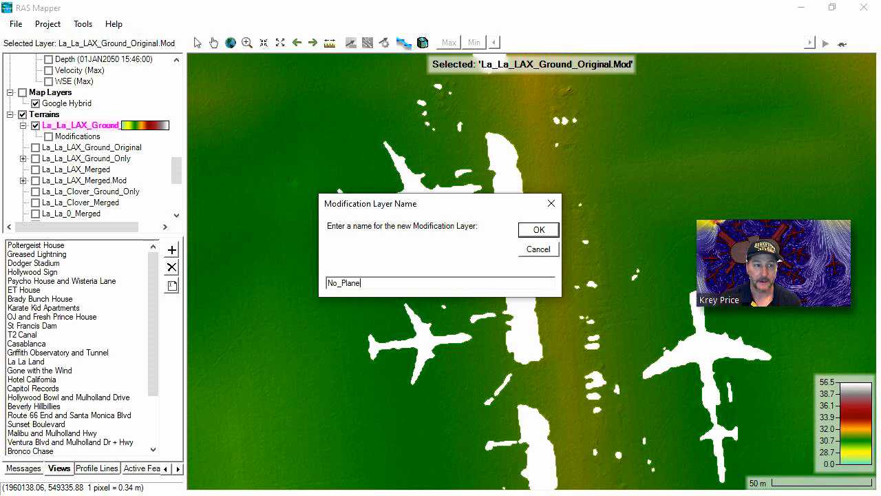
key("Return")
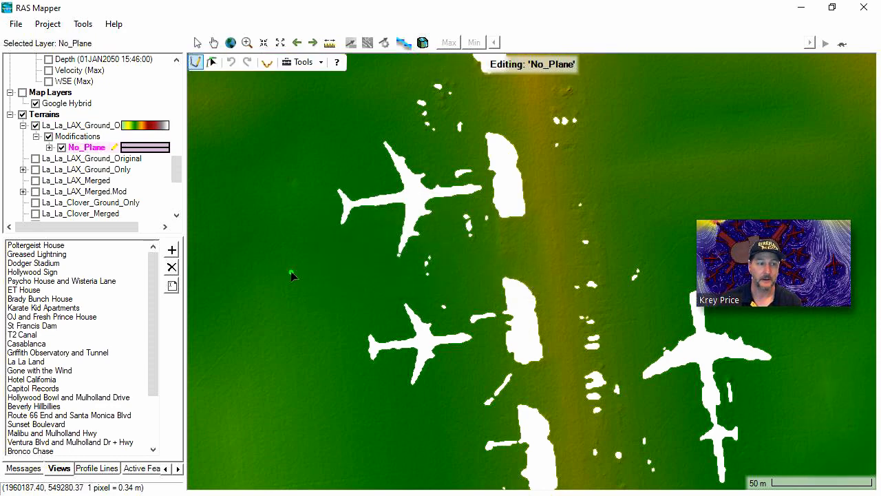
Draw an 11-point polygon around the upper of the two plane-shaped gaps beside the column of white building gaps.
left_click(332, 227)
left_click(330, 181)
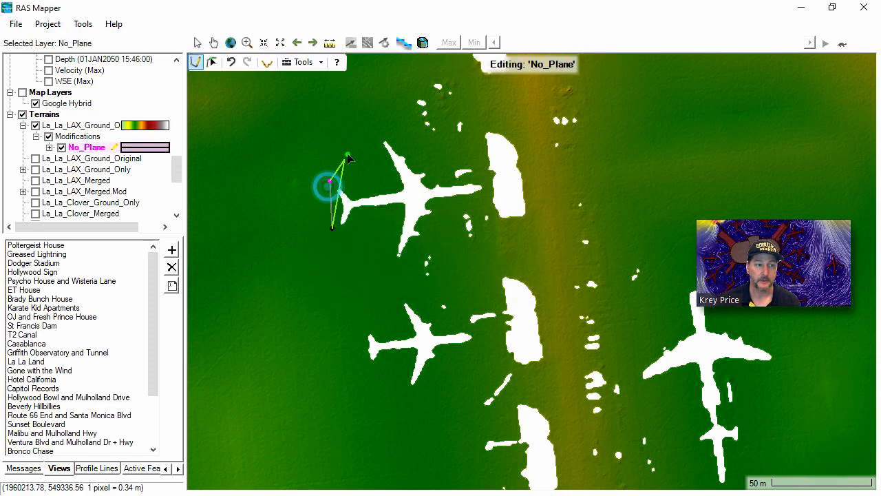
left_click(379, 132)
left_click(439, 146)
left_click(482, 167)
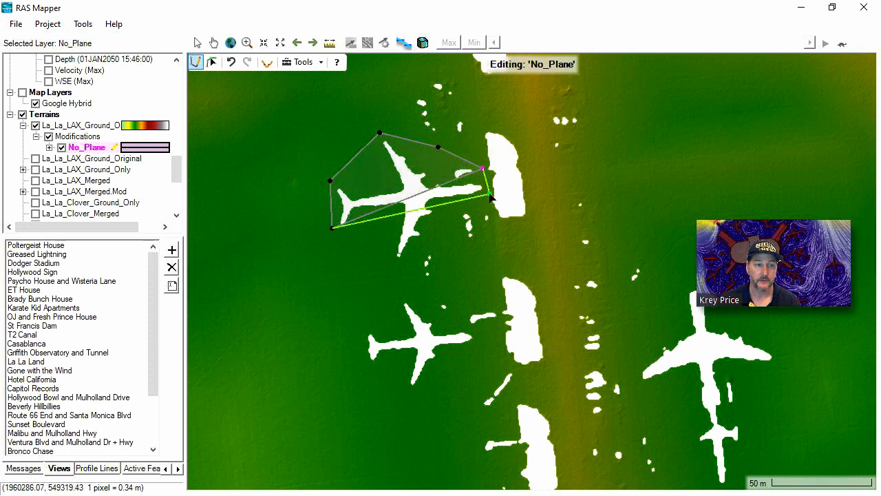
left_click(490, 194)
left_click(476, 245)
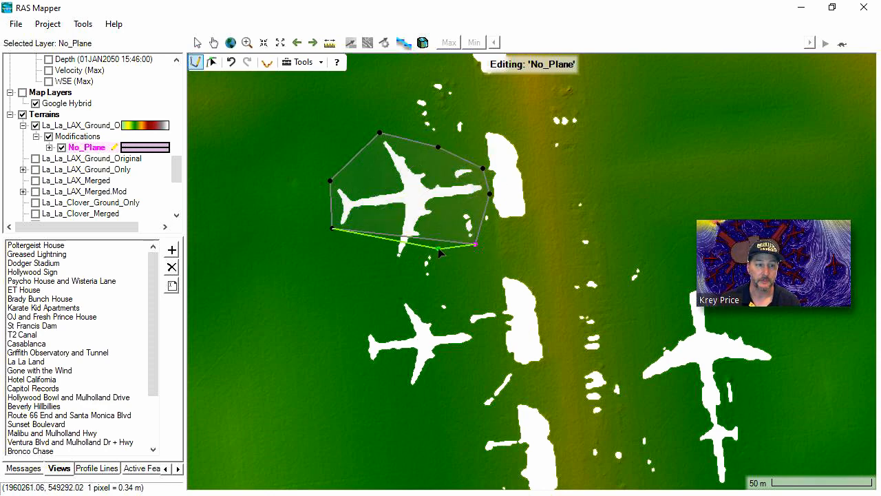
left_click(435, 248)
left_click(412, 260)
left_click(390, 269)
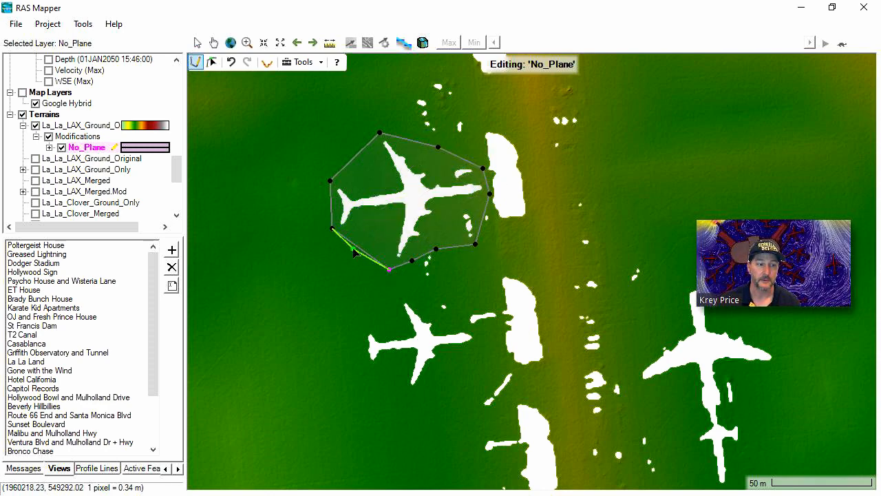
double_click(354, 253)
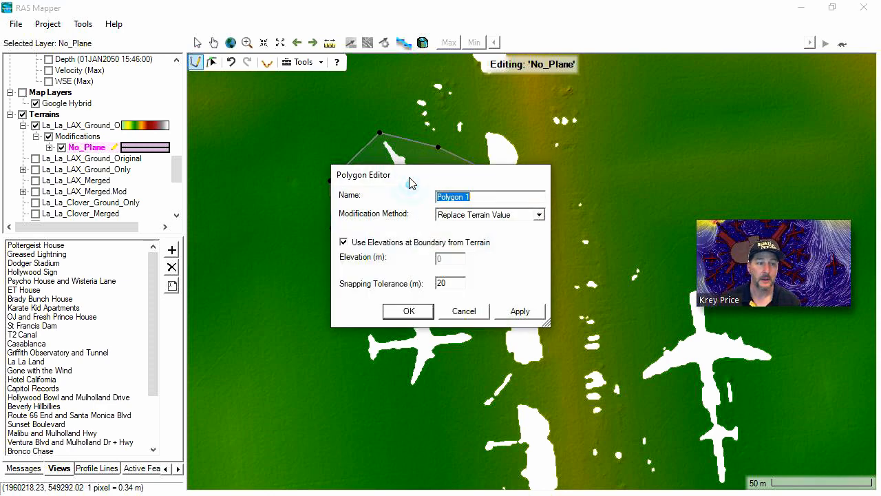
Set the polygon's modification method to Replace NoData Values and name it Plane1, keeping the boundary elevations from the terrain.
left_click_drag(410, 177, 622, 117)
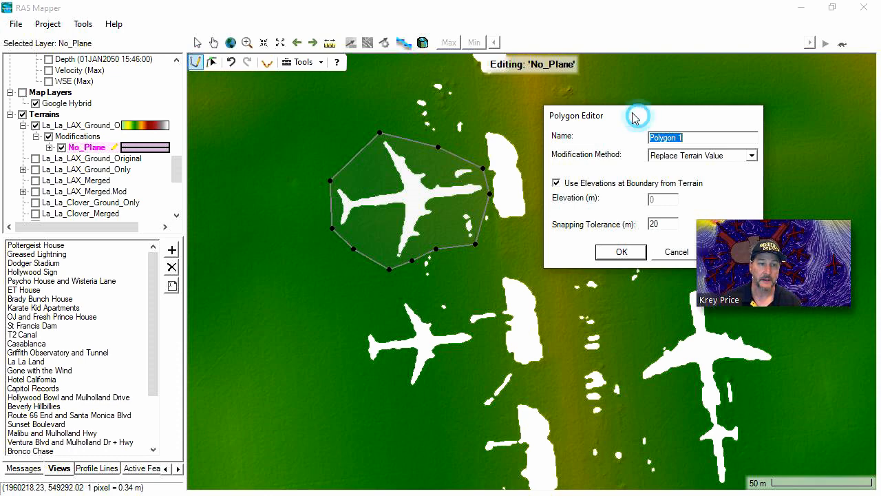
left_click_drag(638, 119, 606, 109)
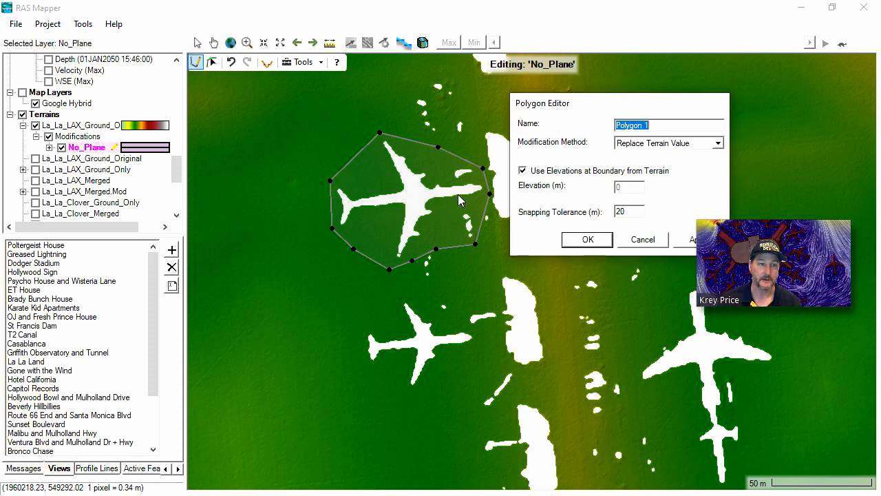
left_click(717, 145)
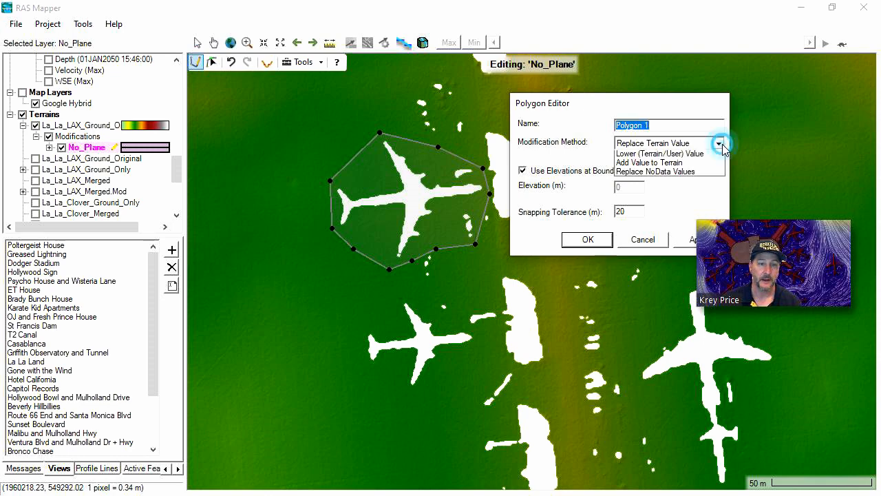
left_click(666, 192)
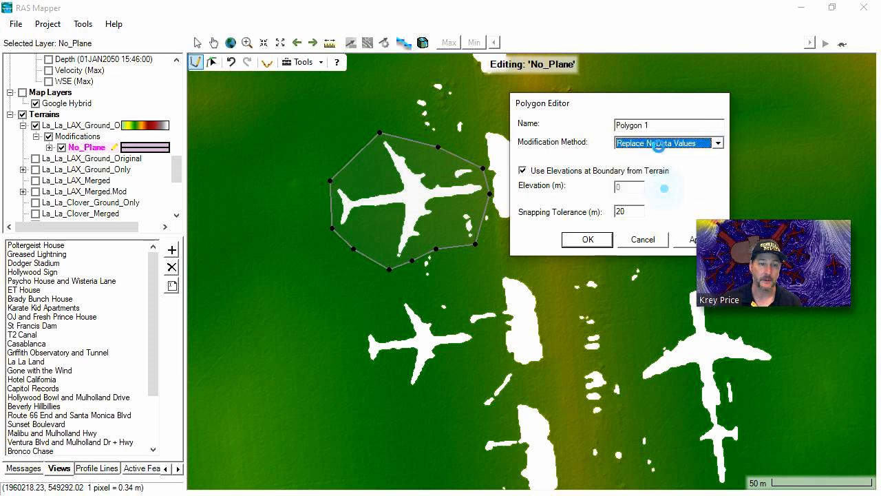
left_click_drag(658, 127, 585, 116)
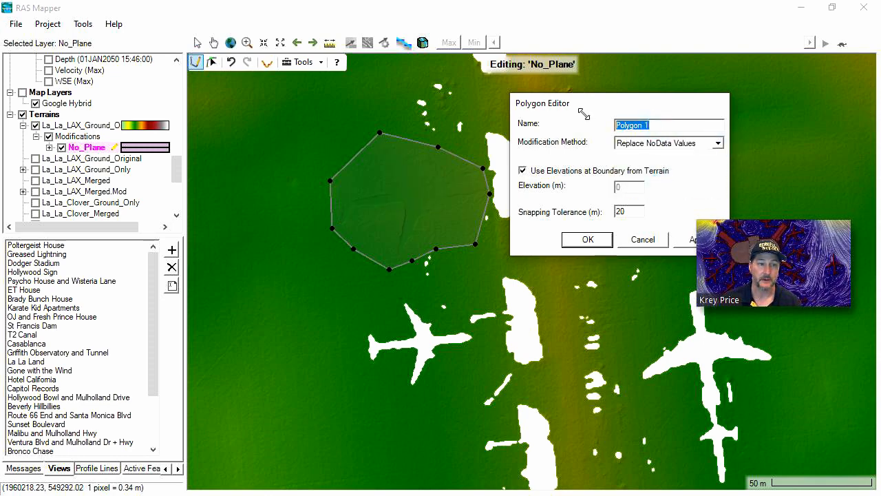
type("Plane1")
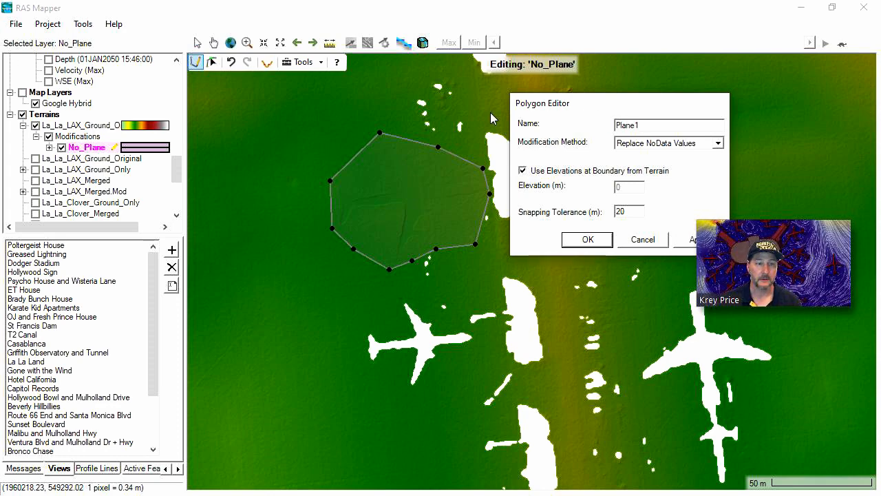
left_click(589, 240)
left_click(415, 206)
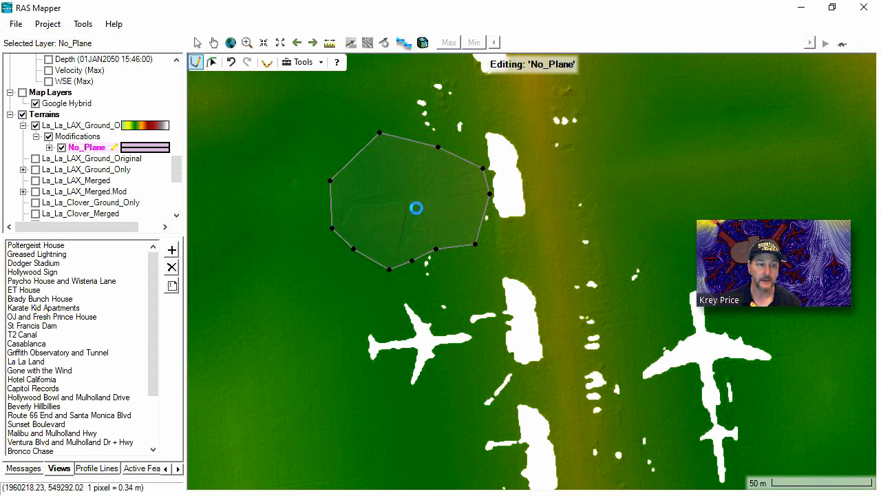
Toggle the visibility of the terrain's Modifications group and expand the No_Plane layer.
left_click(49, 137)
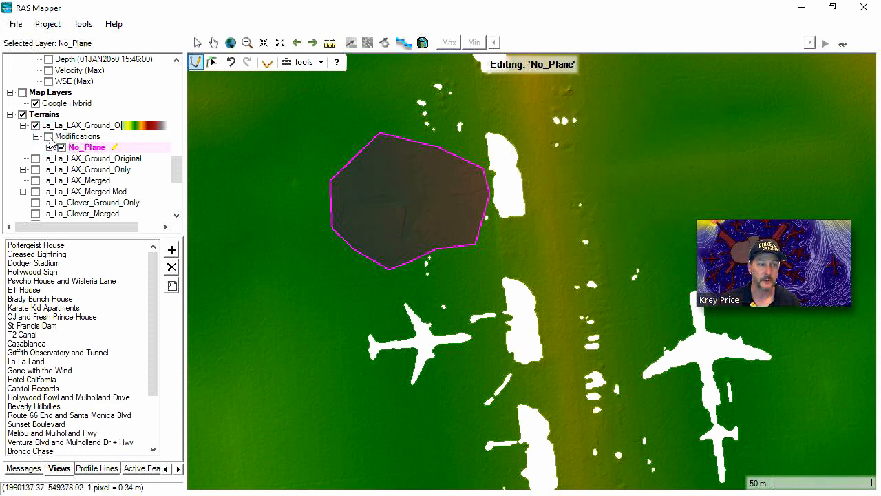
left_click(49, 148)
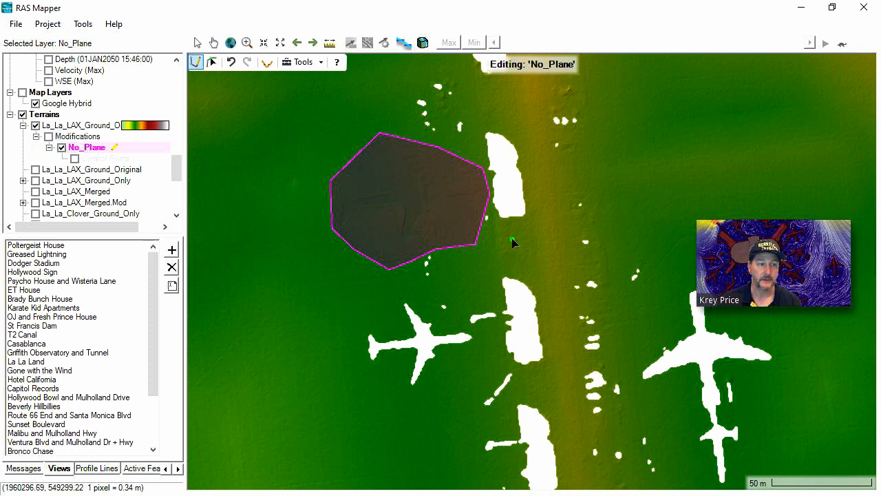
left_click_drag(488, 265, 455, 234)
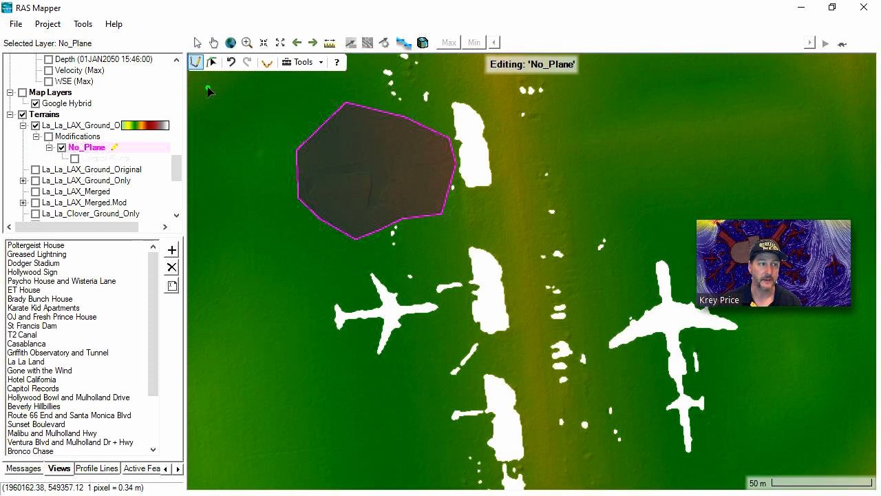
Add a second multipoint polygon modification layer named Plane2 to the Modifications of La_La_LAX_Ground_Original.Mod.
right_click(72, 125)
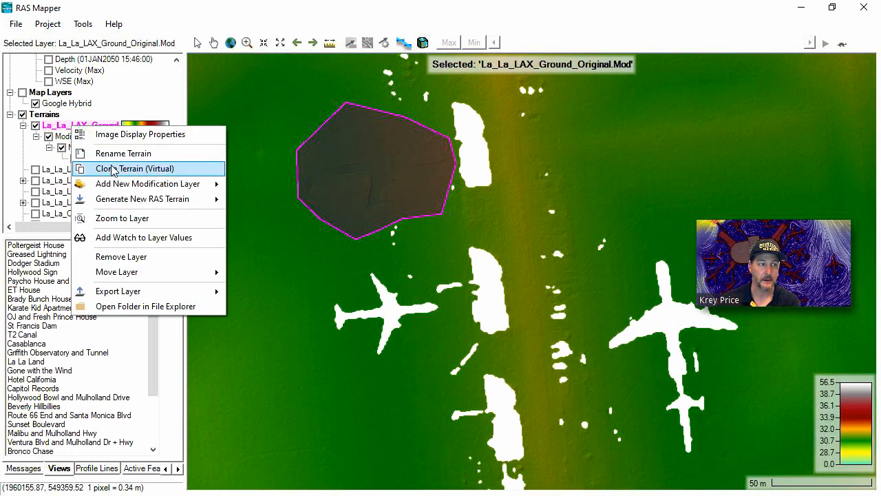
mouse_move(207, 185)
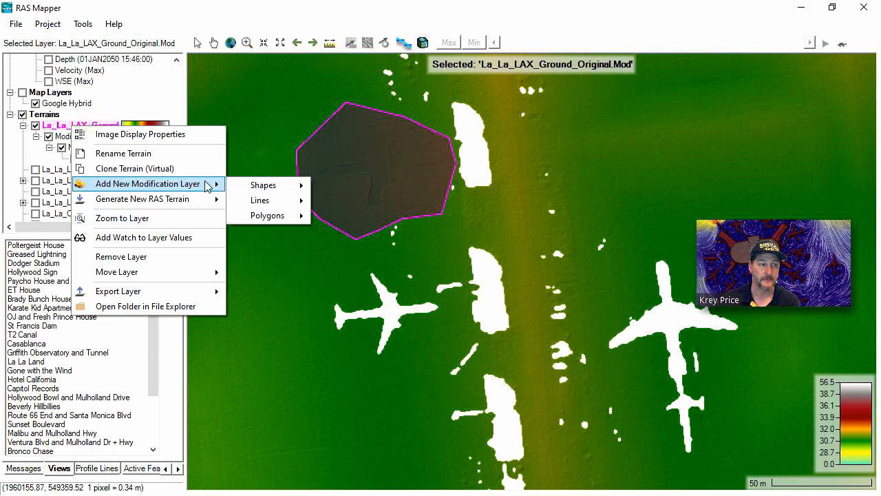
right_click(66, 137)
mouse_move(158, 182)
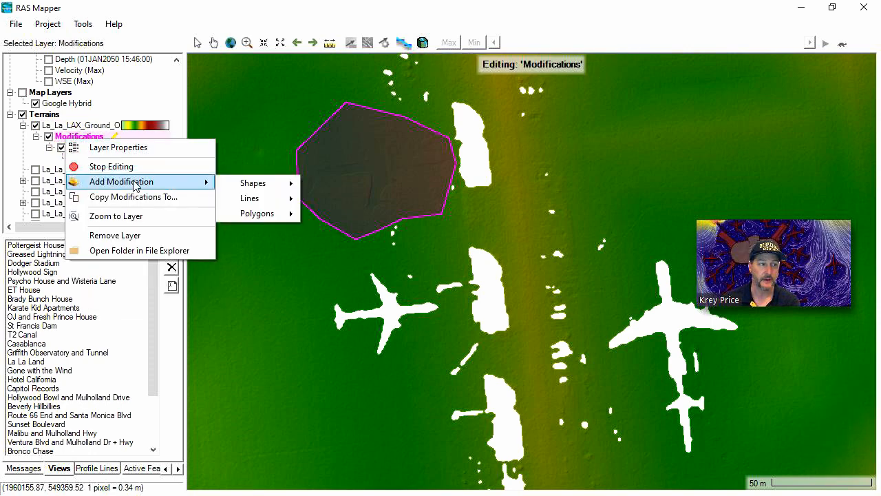
mouse_move(262, 218)
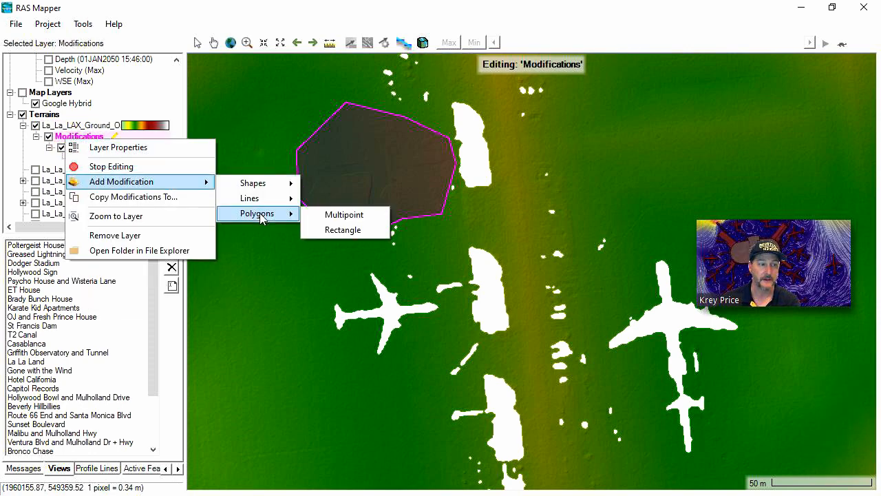
left_click(351, 211)
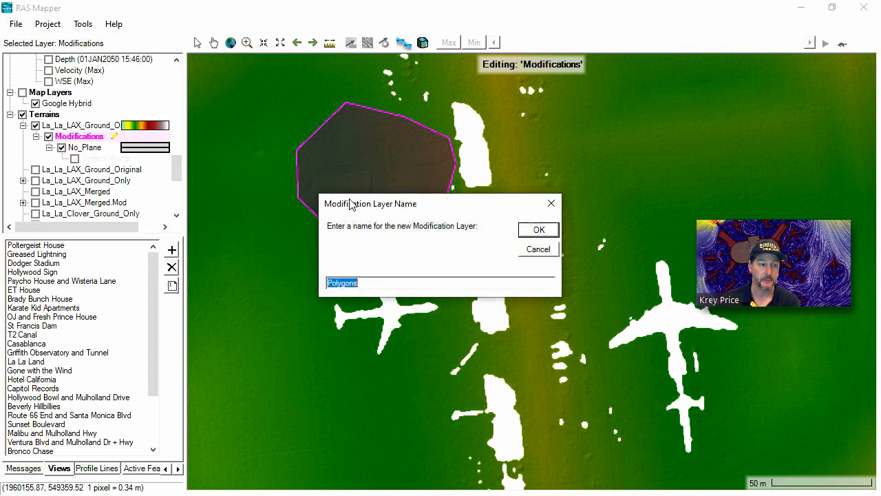
left_click(373, 281)
left_click_drag(393, 280, 349, 277)
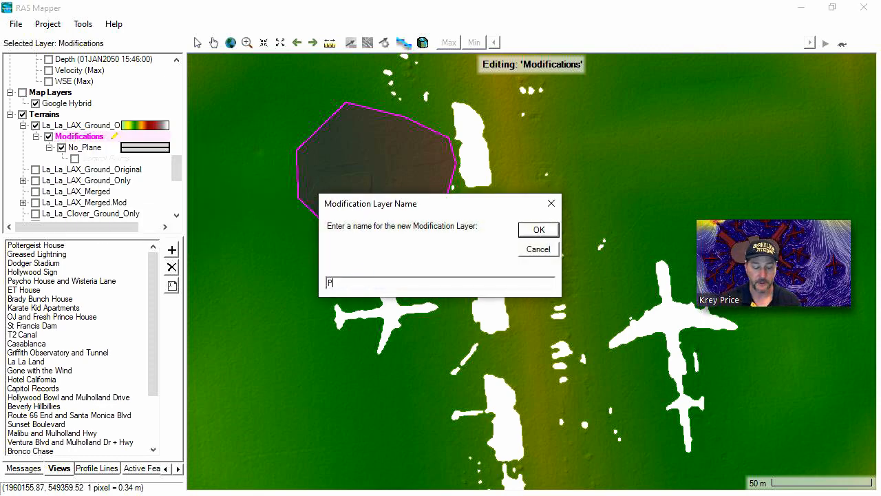
type("Plane2")
key("Return")
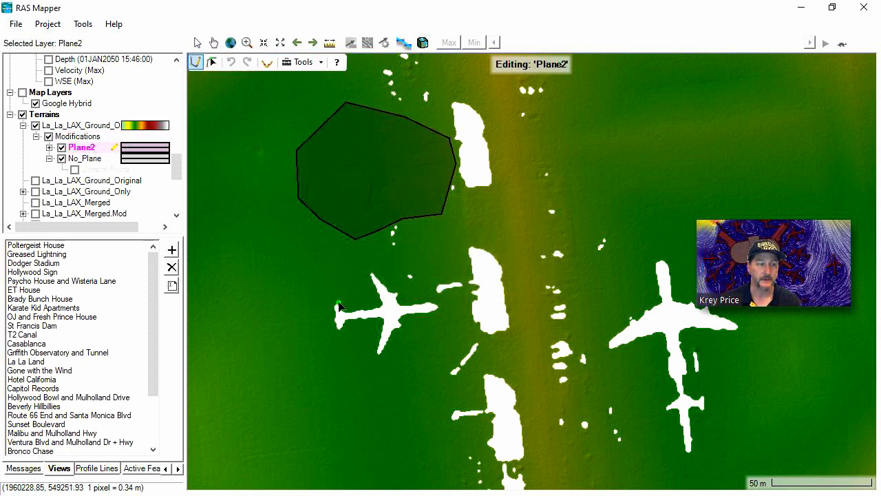
Draw an 11-point polygon around the plane-shaped gap below the No_Plane polygon, keeping Replace Terrain Value with boundary elevations from the terrain.
left_click(330, 332)
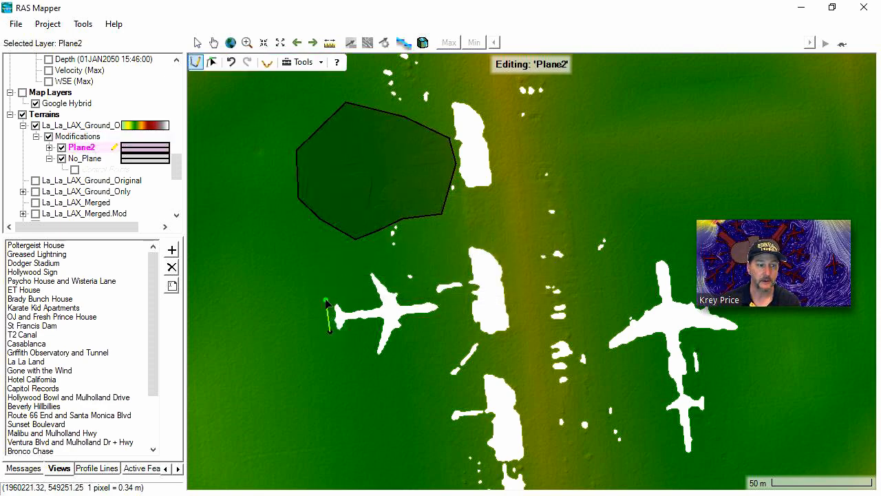
left_click(326, 298)
left_click(372, 267)
left_click(407, 293)
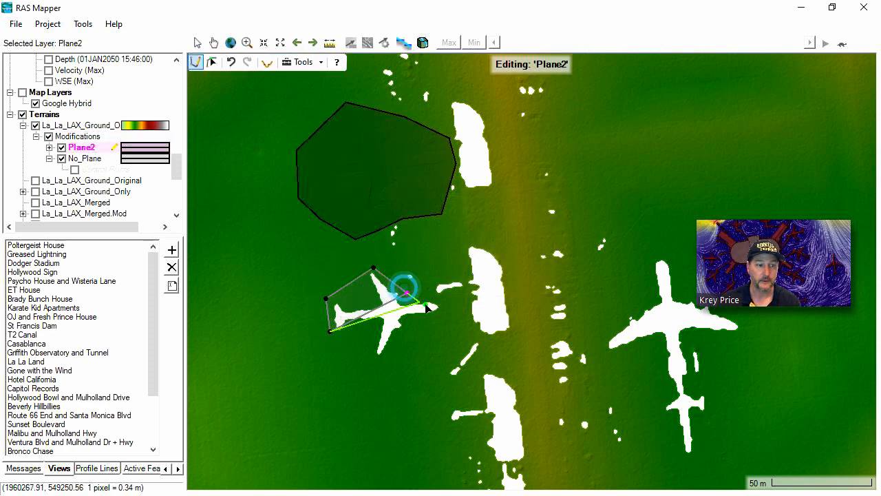
left_click(436, 302)
left_click(441, 311)
left_click(417, 328)
left_click(393, 356)
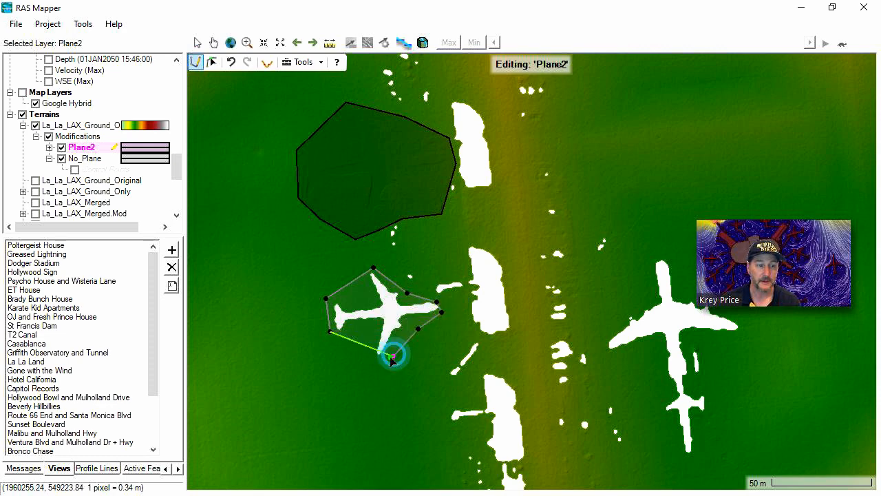
left_click(374, 360)
double_click(340, 338)
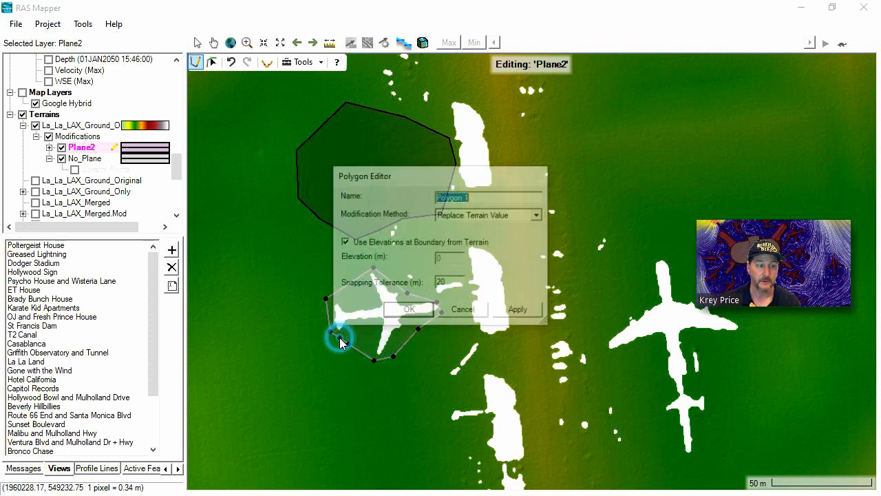
left_click_drag(422, 184, 611, 176)
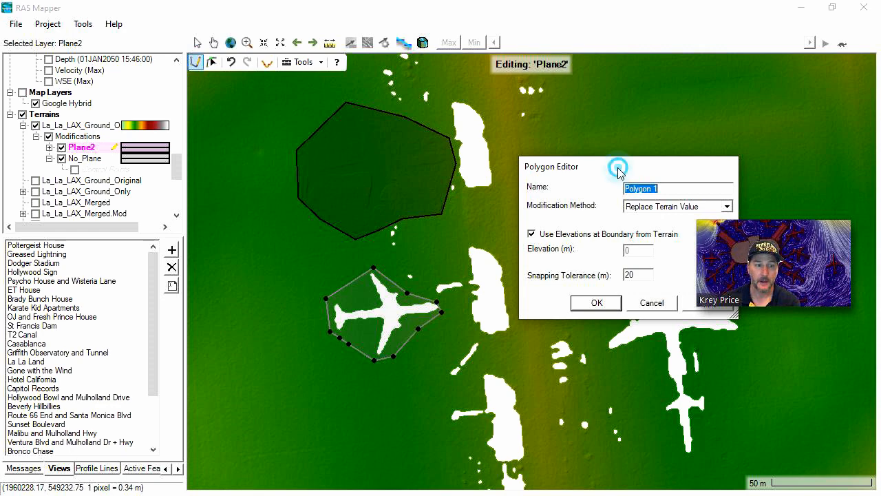
left_click(536, 273)
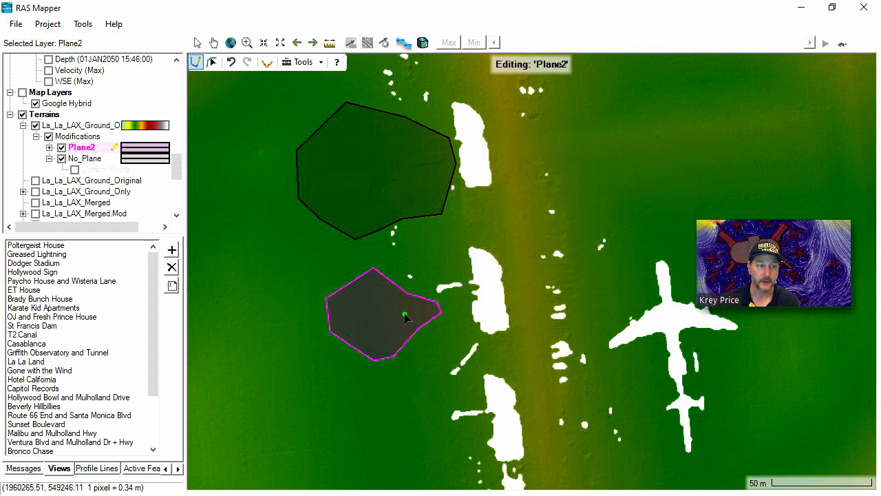
Hide the No_Plane and Plane2 polygon outlines to examine the filled ground where the two planes were.
scroll(343, 313, "up", 3)
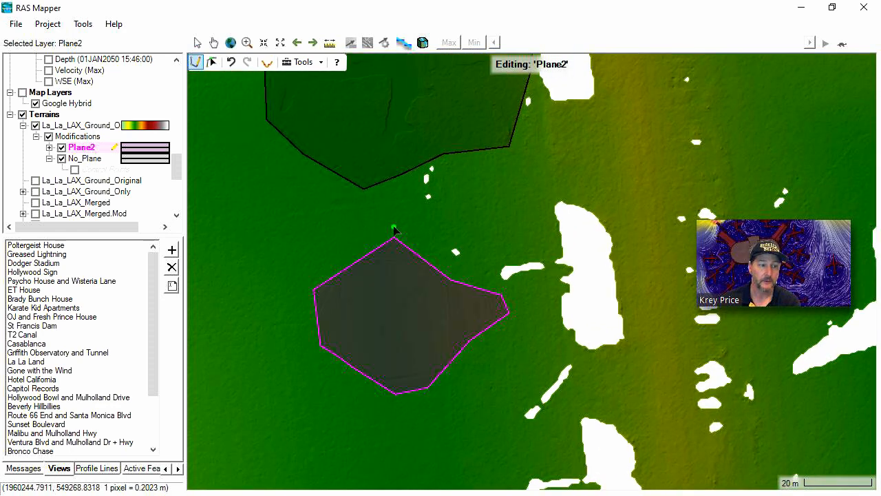
left_click_drag(395, 227, 421, 311)
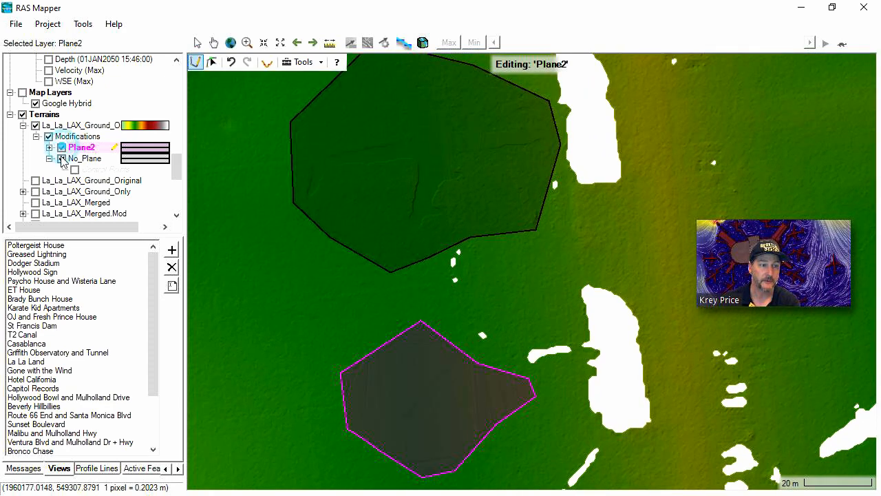
left_click(61, 158)
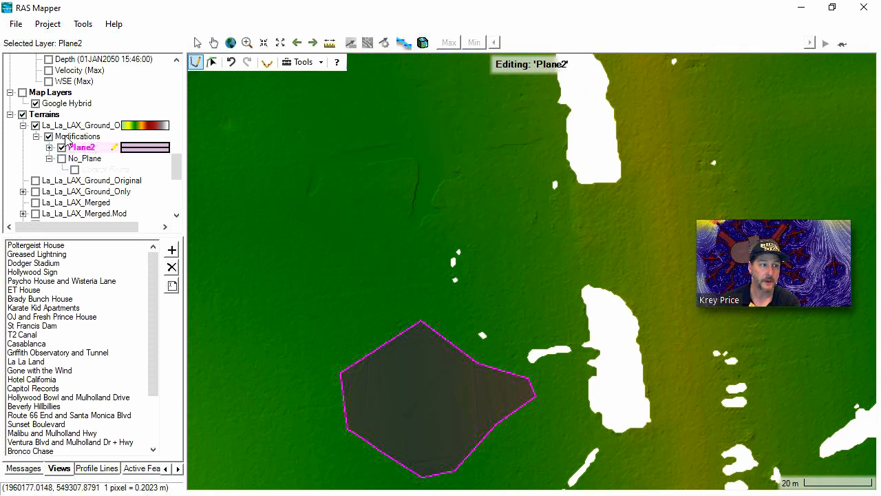
left_click(70, 136)
left_click(62, 147)
scroll(419, 383, "up", 1)
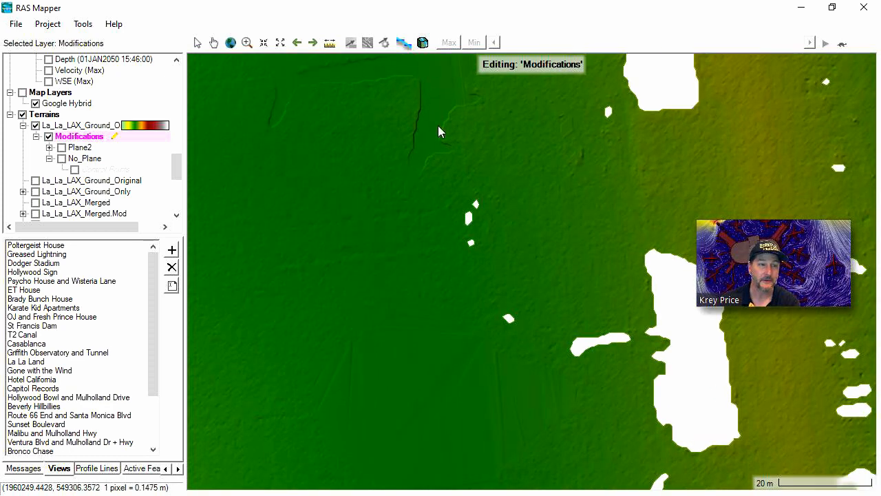
left_click_drag(498, 412, 532, 269)
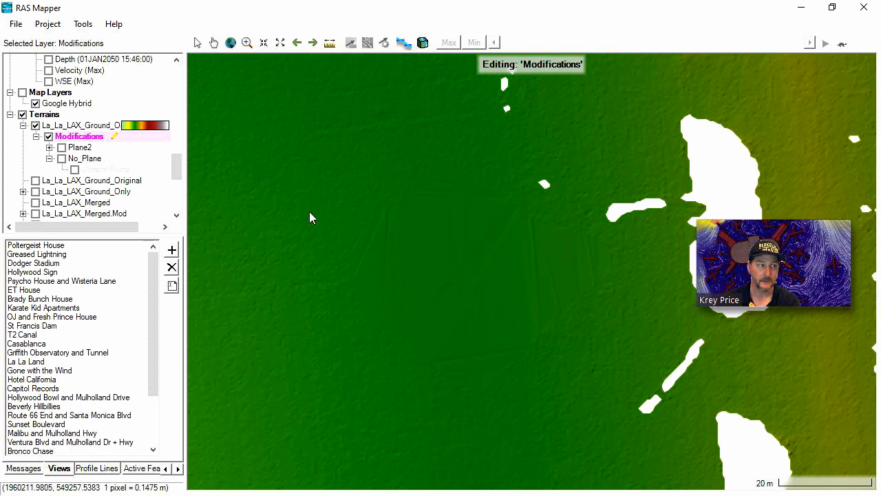
Turn on Update Legend with View for La_La_LAX_Ground_Original.Mod and inspect the interpolated surface at both filled plane gaps.
double_click(104, 128)
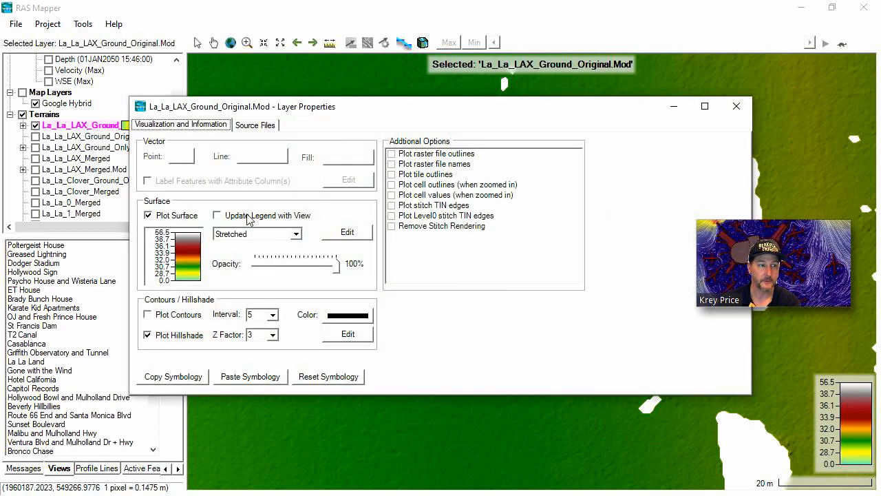
left_click(236, 215)
left_click(736, 106)
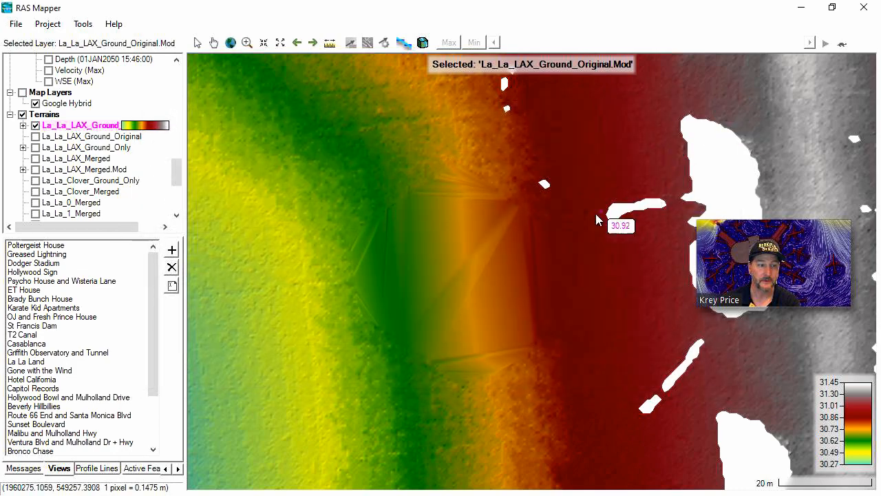
scroll(482, 275, "down", 2)
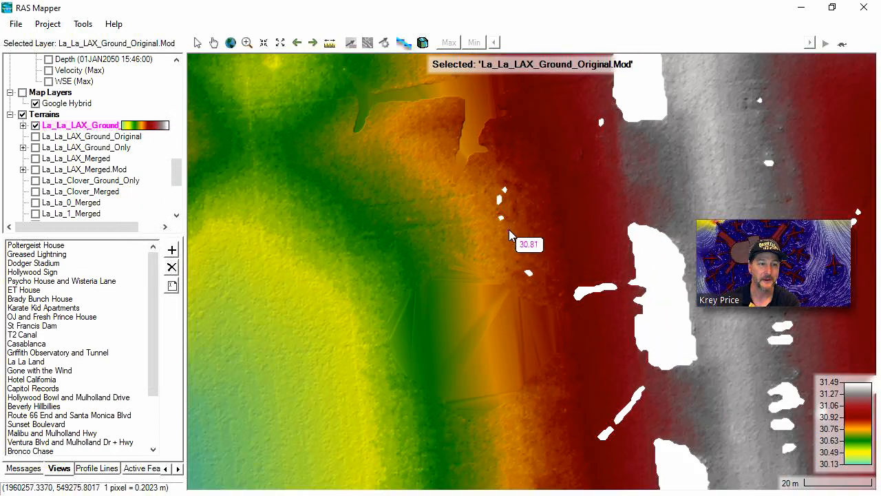
left_click_drag(509, 236, 458, 294)
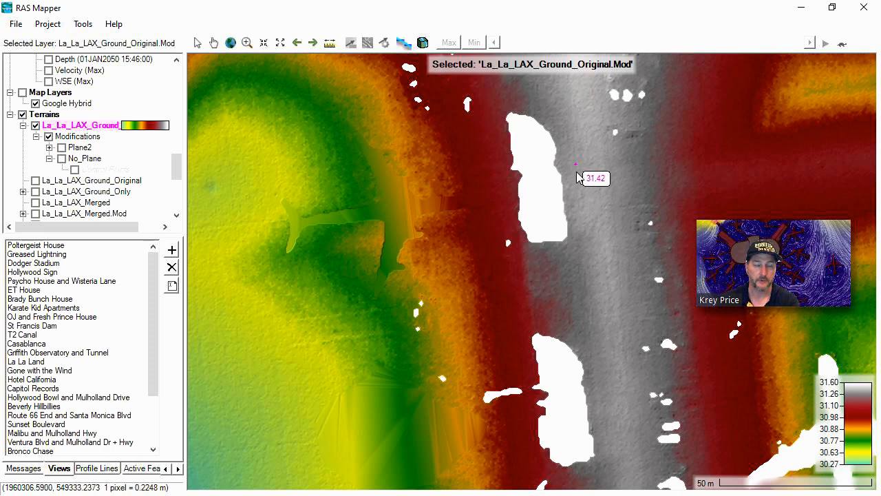
Add a multipoint polygon modification layer named Building1 to the La_La_LAX_Ground_Original.Mod terrain.
right_click(81, 131)
mouse_move(124, 184)
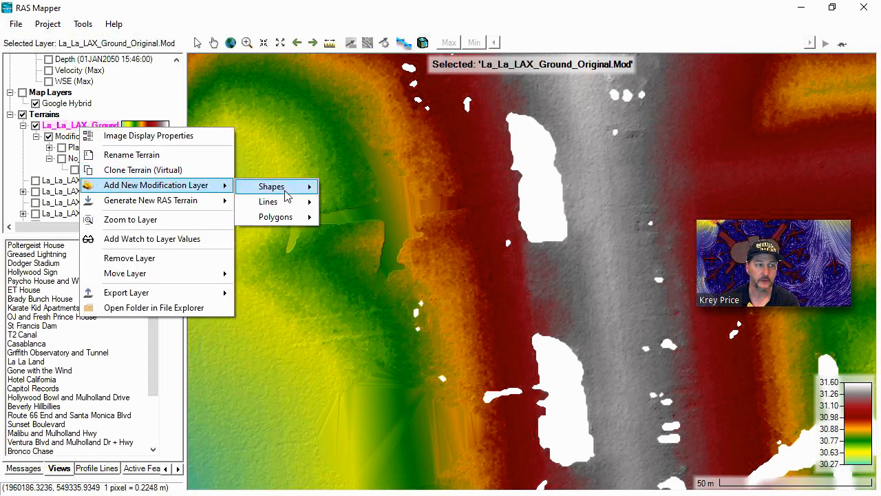
mouse_move(285, 216)
left_click(362, 217)
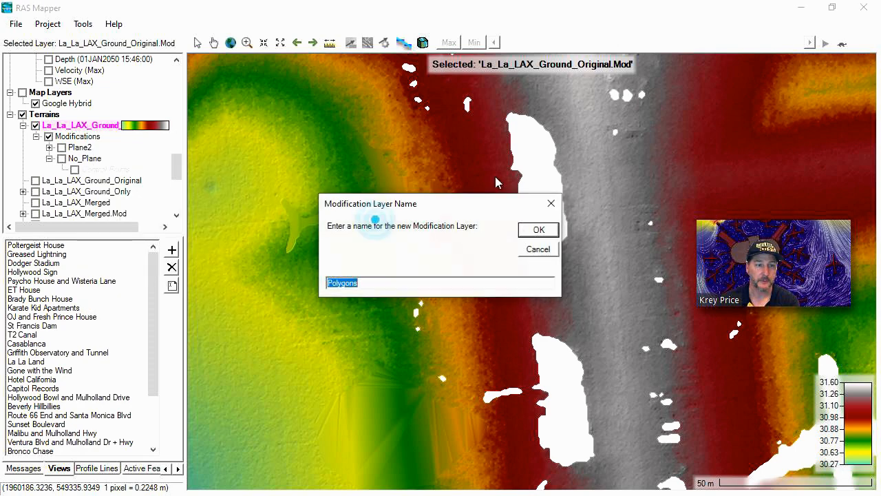
double_click(386, 282)
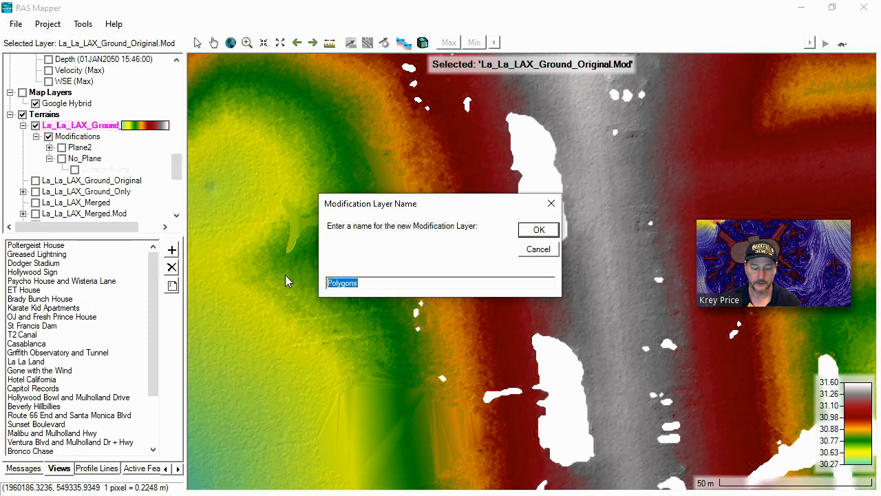
type("Building1")
key("Return")
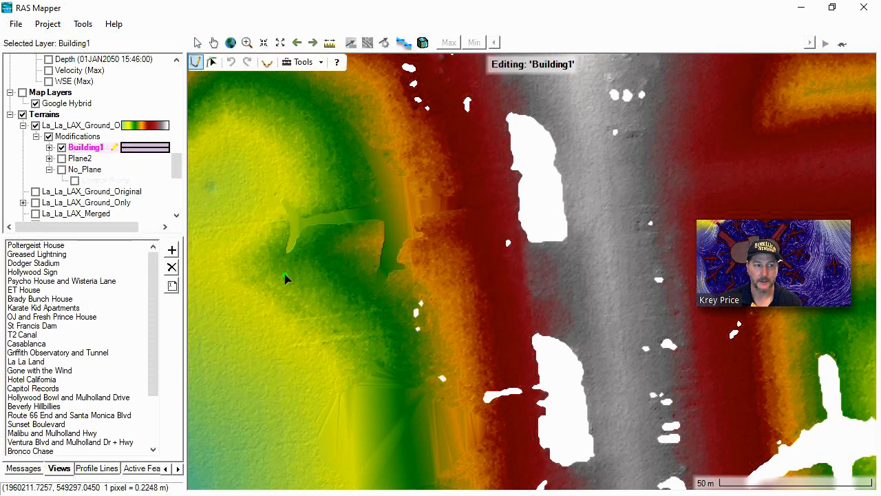
Draw an 8-point polygon around the upper of the two large white building gaps beside the filled planes.
left_click(522, 253)
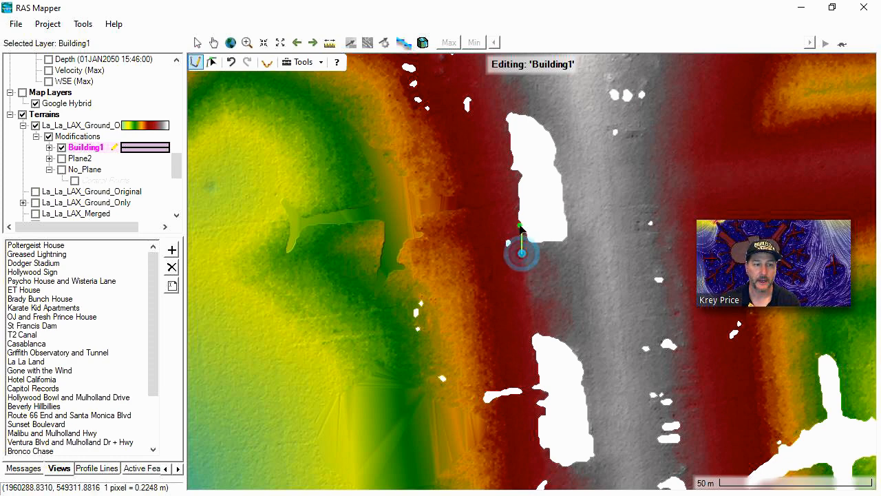
left_click(506, 200)
left_click(496, 106)
left_click(523, 92)
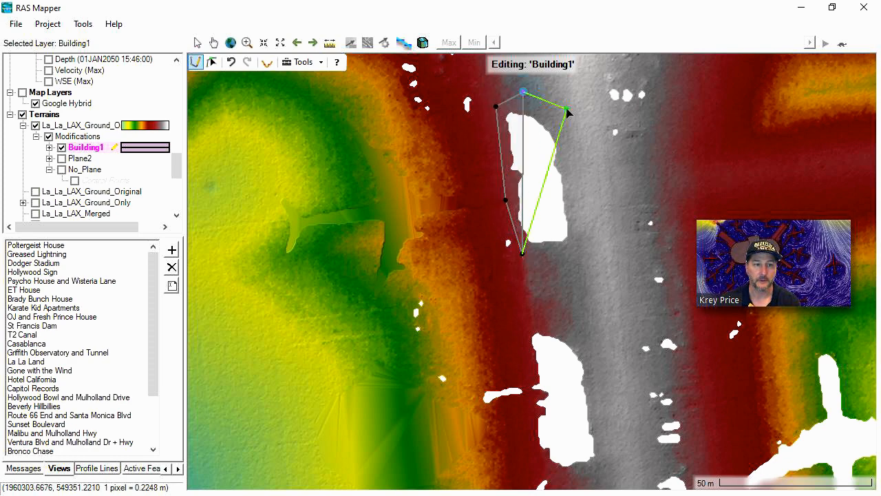
left_click(566, 109)
left_click(574, 187)
left_click(587, 256)
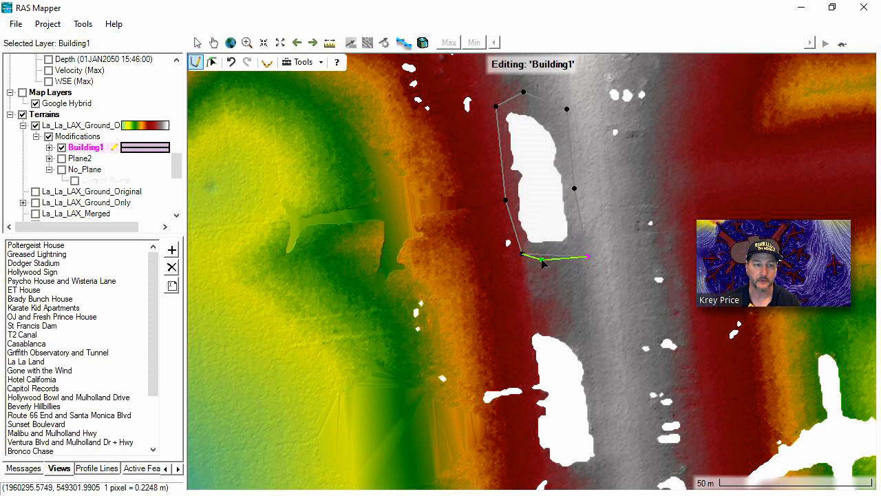
double_click(541, 262)
Name the polygon around the upper building gap Building1 and set its modification method to Replace NoData Values.
left_click(539, 215)
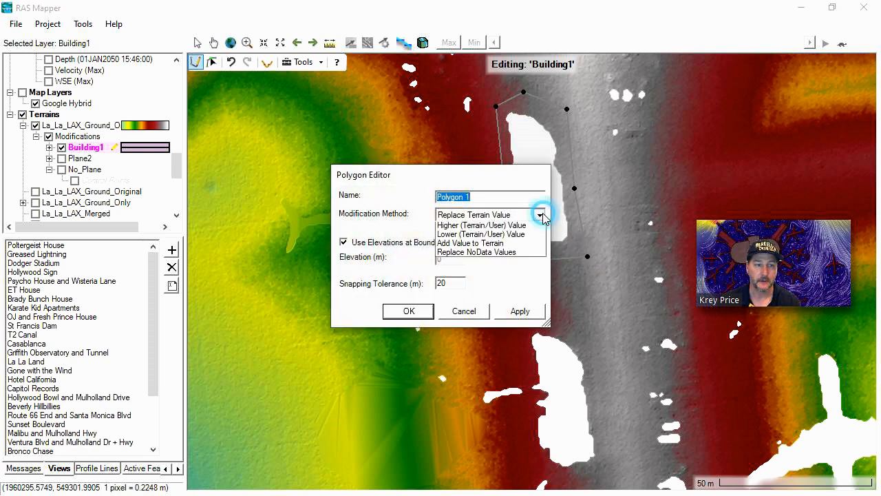
left_click(540, 255)
left_click_drag(479, 197, 390, 191)
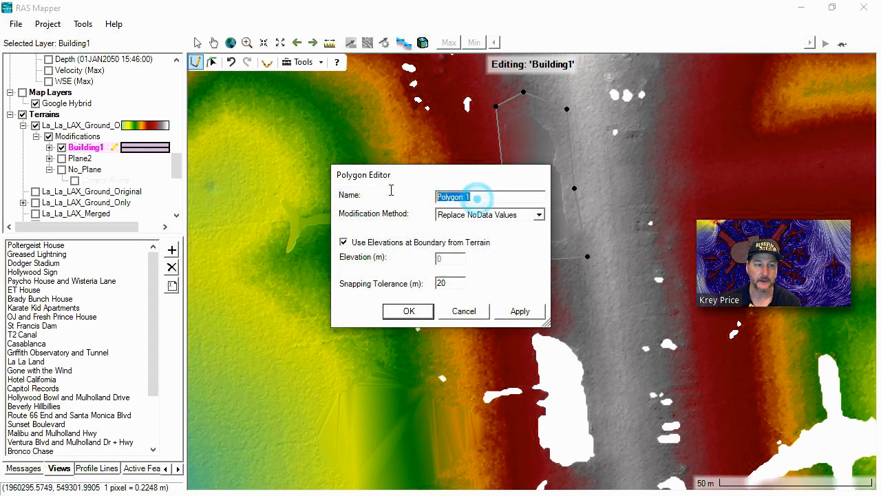
type("Building1")
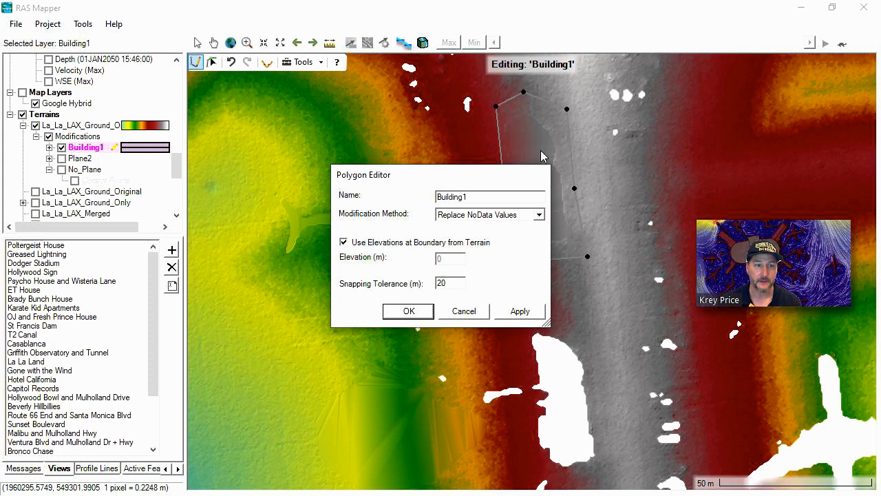
Turn off boundary elevations from terrain for the Building1 polygon, and apply a 40 m elevation with a 2 m snapping tolerance.
left_click(344, 243)
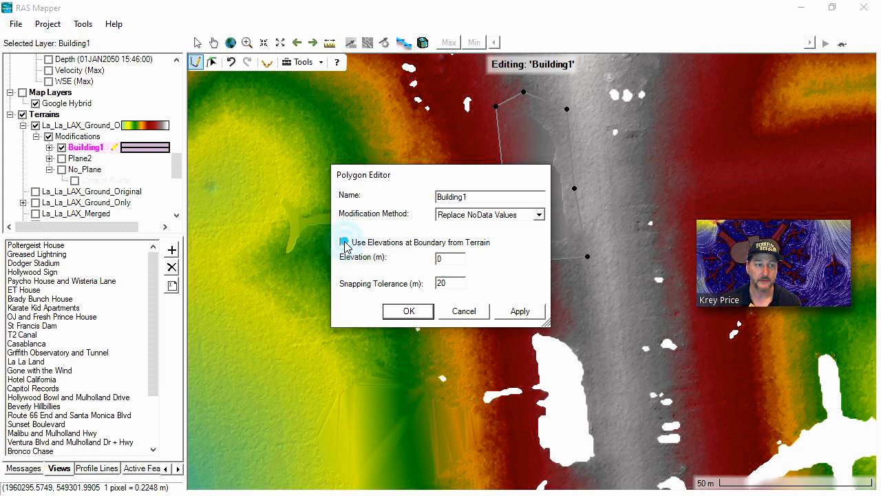
double_click(452, 258)
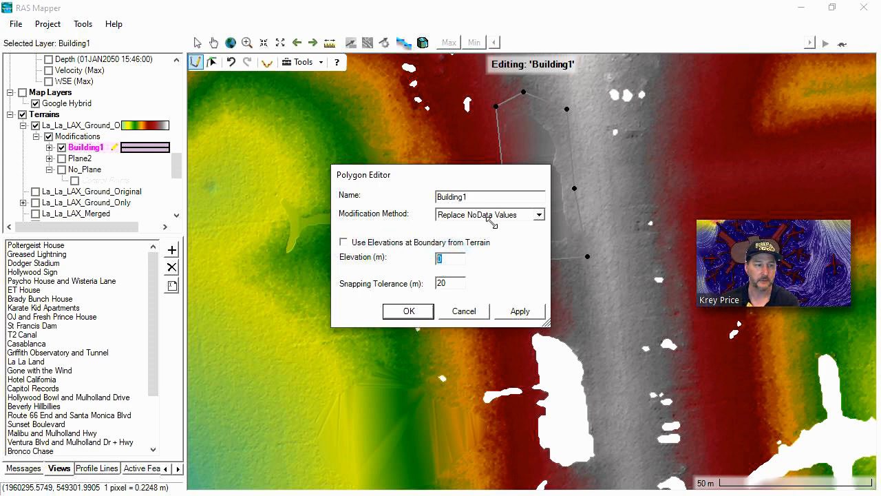
double_click(456, 283)
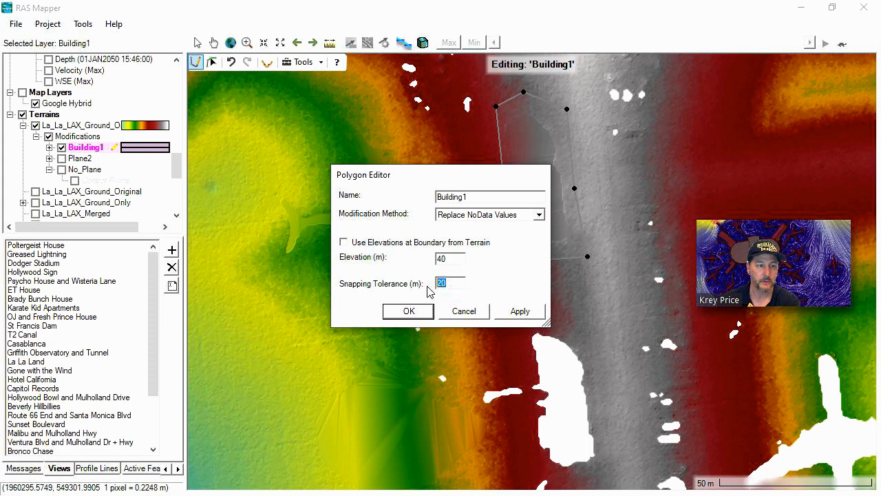
left_click(416, 314)
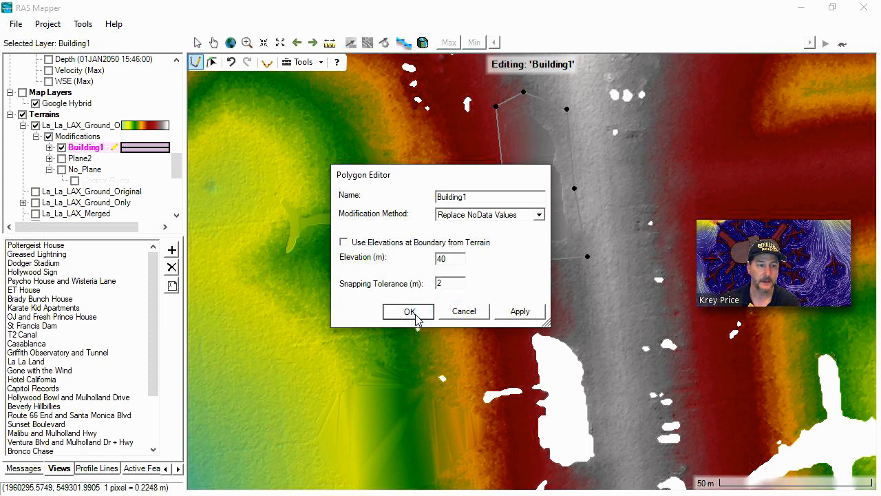
left_click(415, 316)
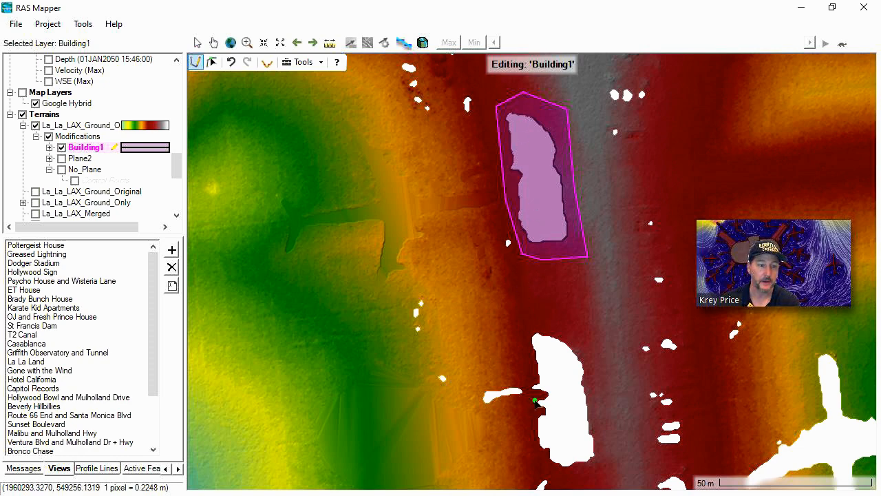
Show the Google Hybrid map layer over the terrain around the lower building gap.
left_click(22, 92)
left_click_drag(501, 368, 479, 280)
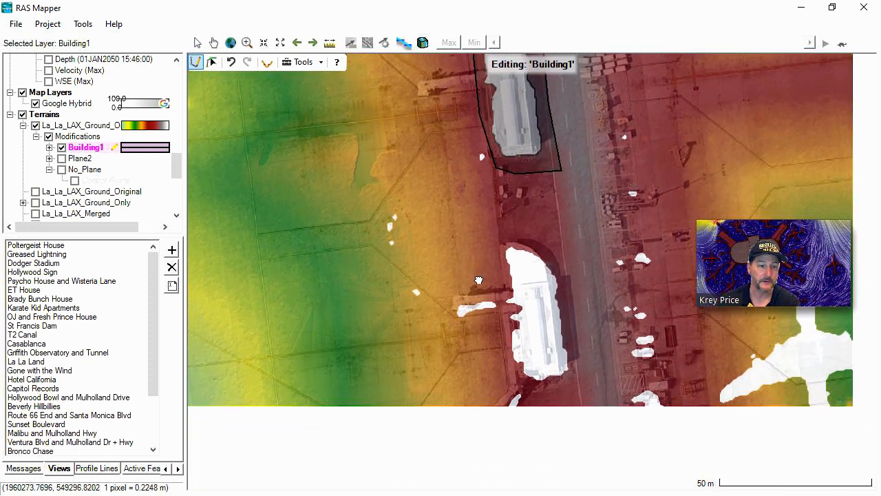
scroll(528, 309, "up", 3)
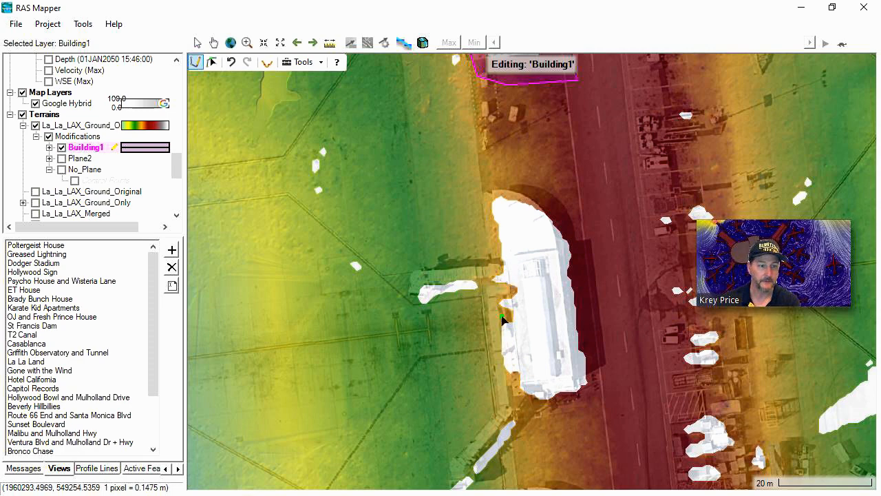
Add a second multipoint polygon modification layer named Building2 to the La_La_LAX_Ground_Original.Mod terrain.
right_click(84, 138)
mouse_move(120, 179)
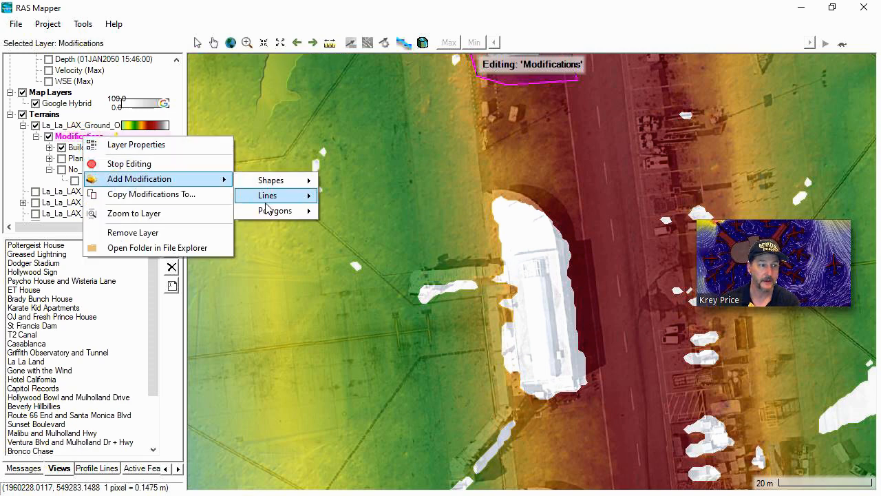
mouse_move(267, 210)
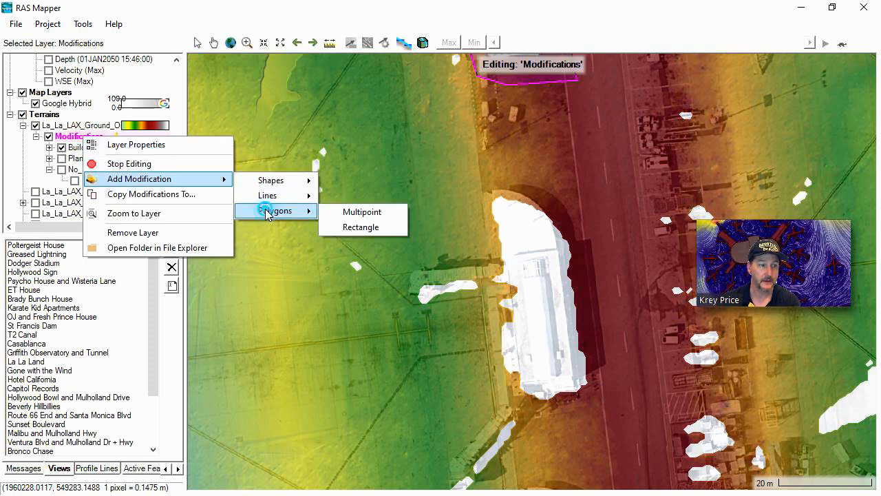
left_click(363, 212)
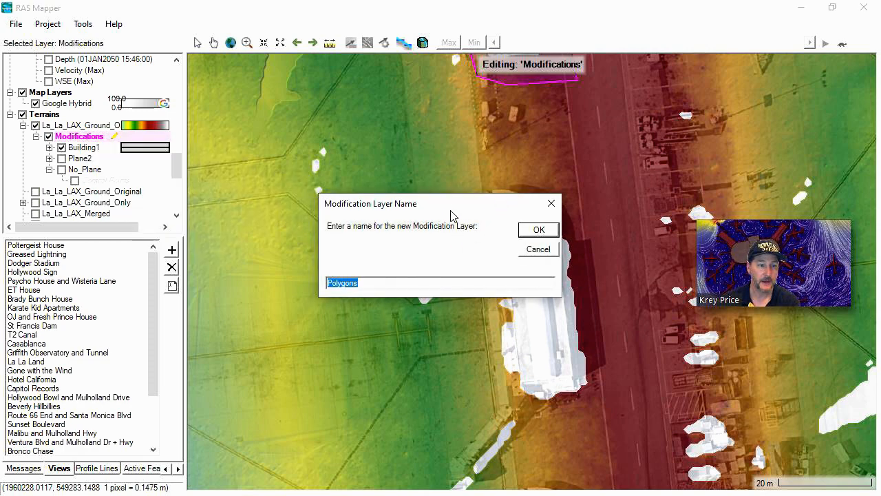
left_click_drag(453, 211, 316, 193)
type("Build")
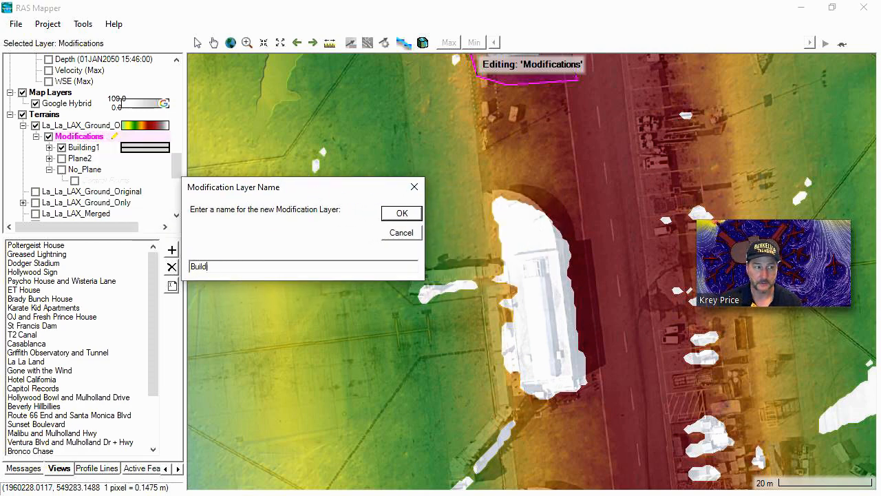
type("ing2")
key("Return")
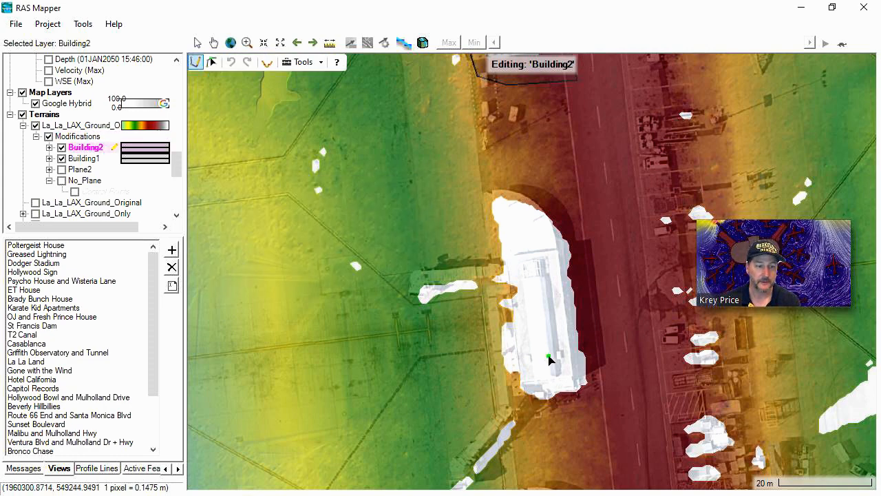
Draw a 7-point polygon tracing the footprint of the lower building seen in the aerial imagery.
left_click(517, 393)
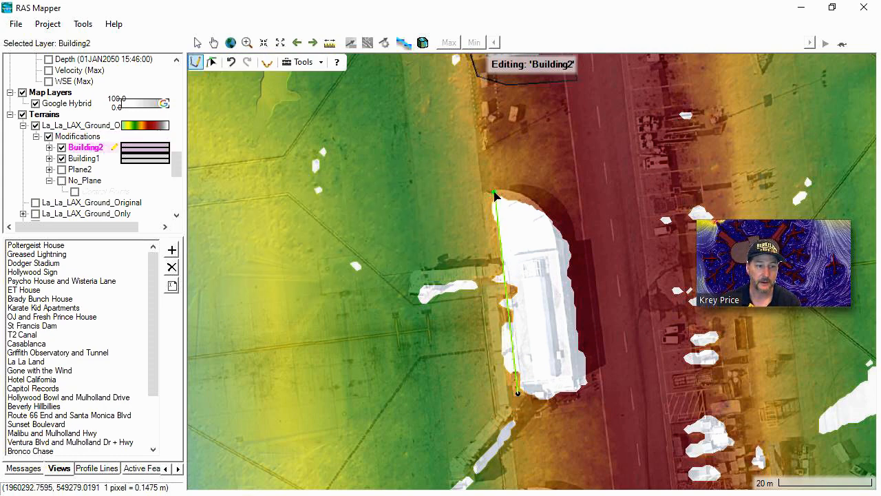
left_click(488, 189)
left_click(519, 192)
left_click(540, 204)
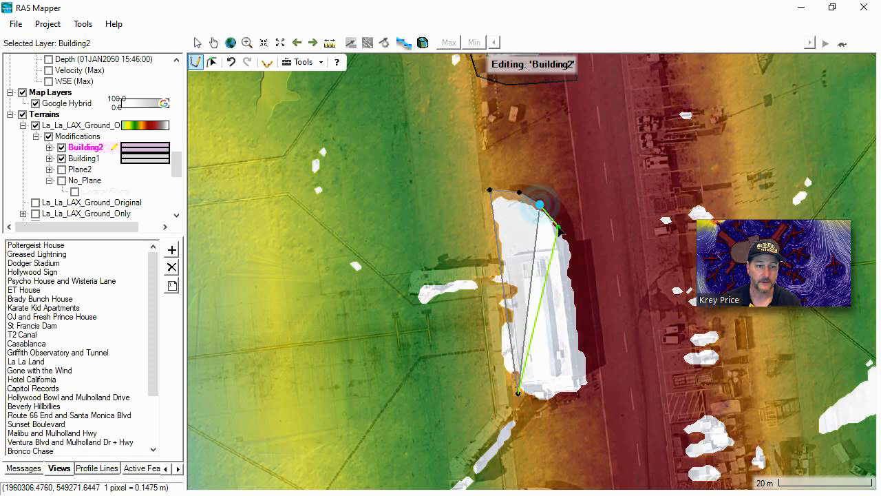
left_click(556, 234)
left_click(557, 262)
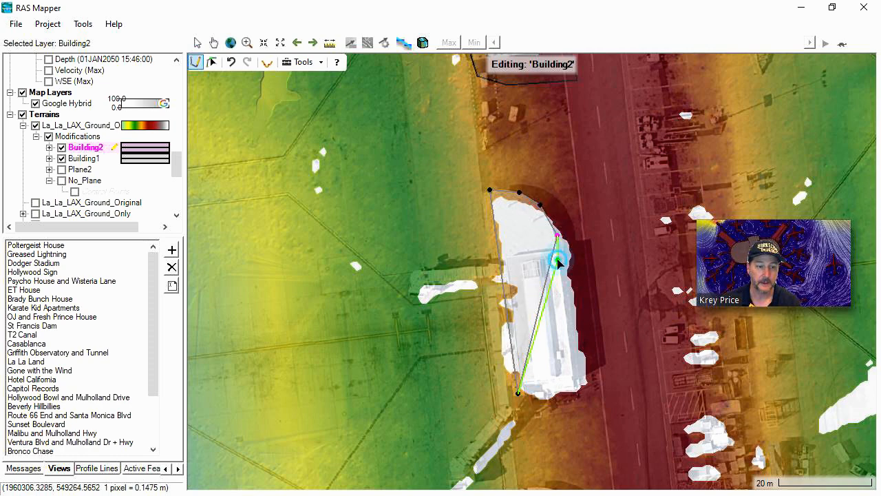
double_click(578, 390)
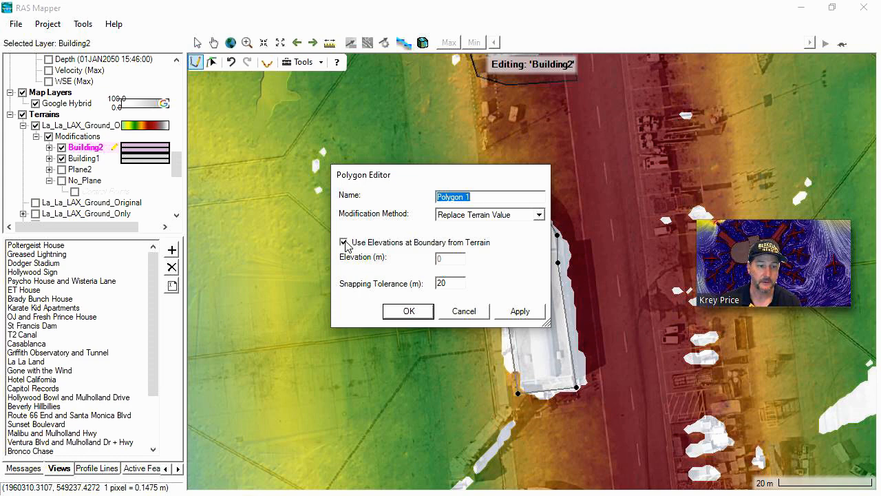
Set the Building2 polygon to Replace Terrain Value without boundary elevations, using a 40 m elevation and a 2 m snapping tolerance.
left_click(343, 242)
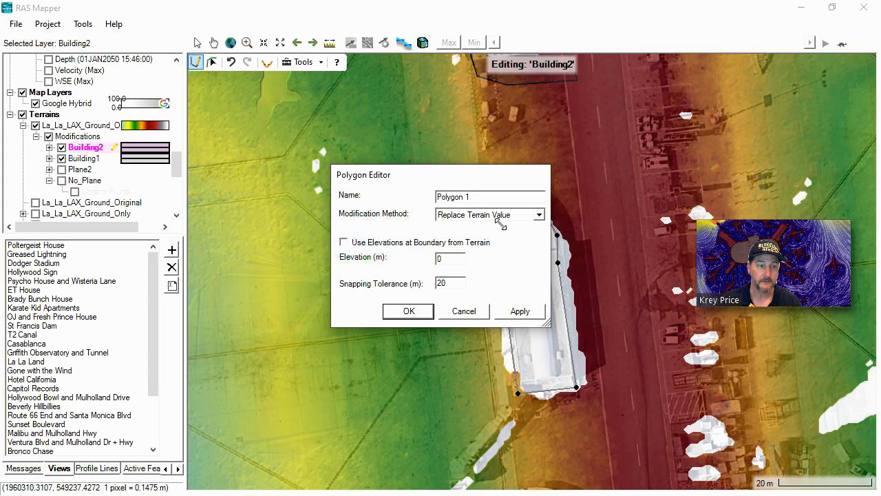
left_click(540, 216)
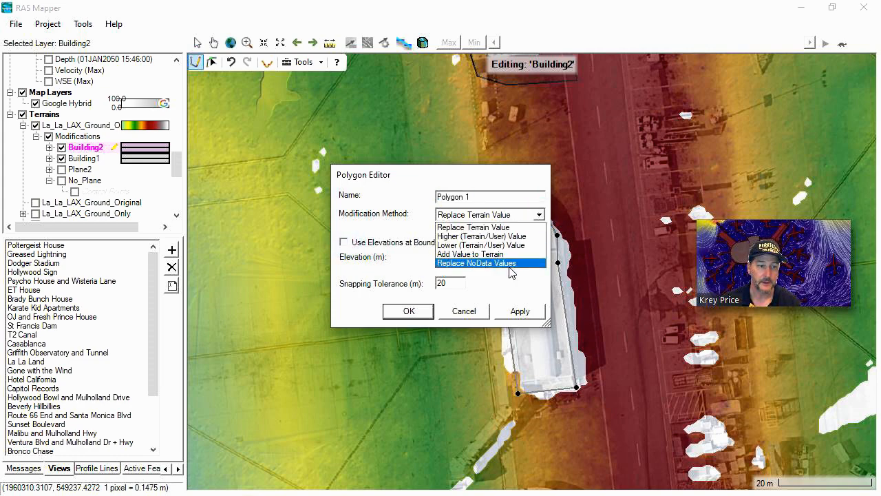
left_click(513, 227)
double_click(438, 284)
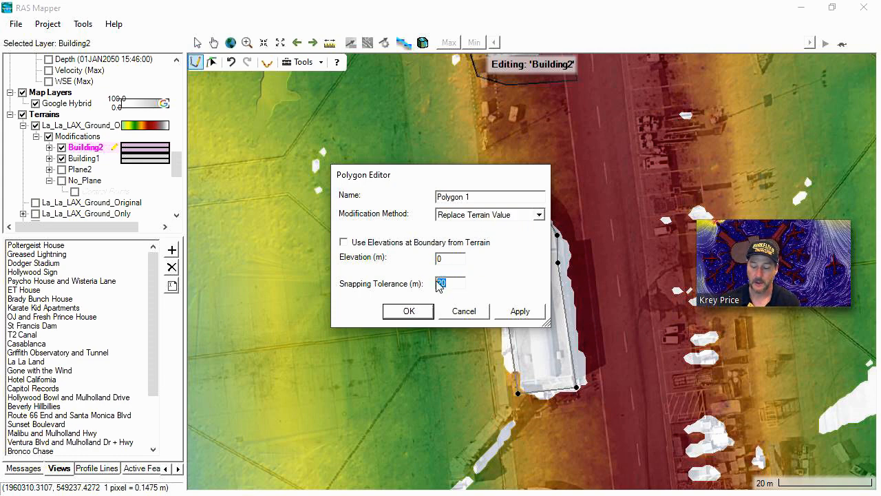
double_click(449, 258)
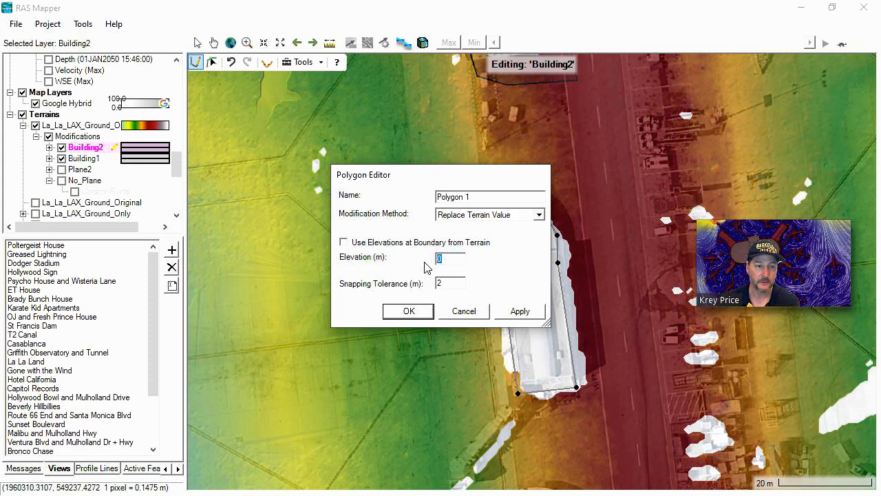
left_click(409, 311)
Select the La_La_LAX_Ground_Original.Mod terrain and inspect the elevations inside and around the Building2 polygon.
scroll(385, 237, "down", 2)
left_click_drag(390, 233, 449, 232)
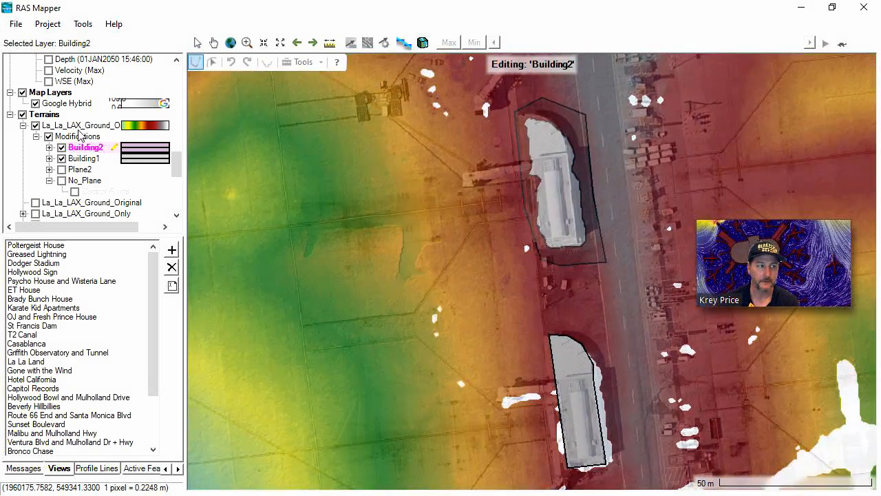
left_click(80, 127)
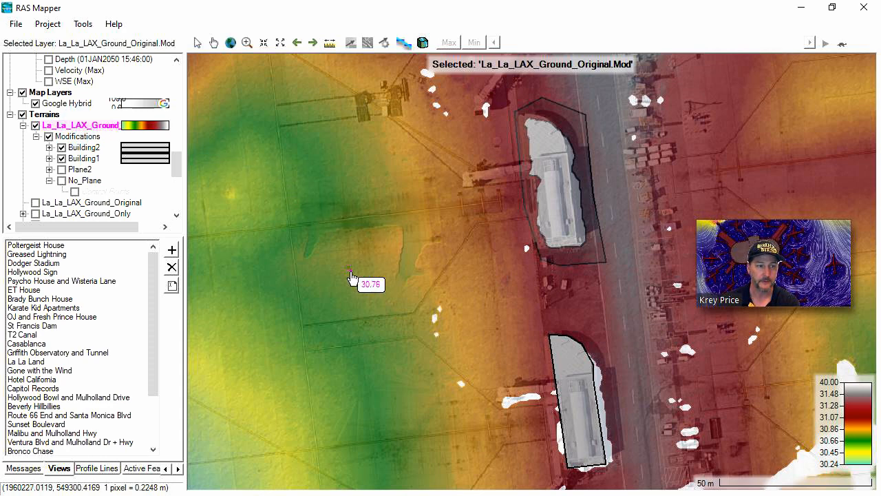
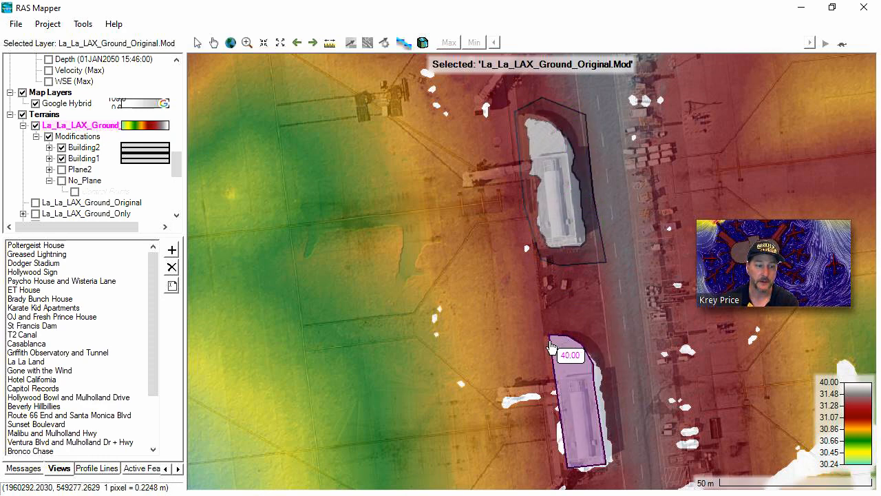
left_click_drag(500, 335, 459, 257)
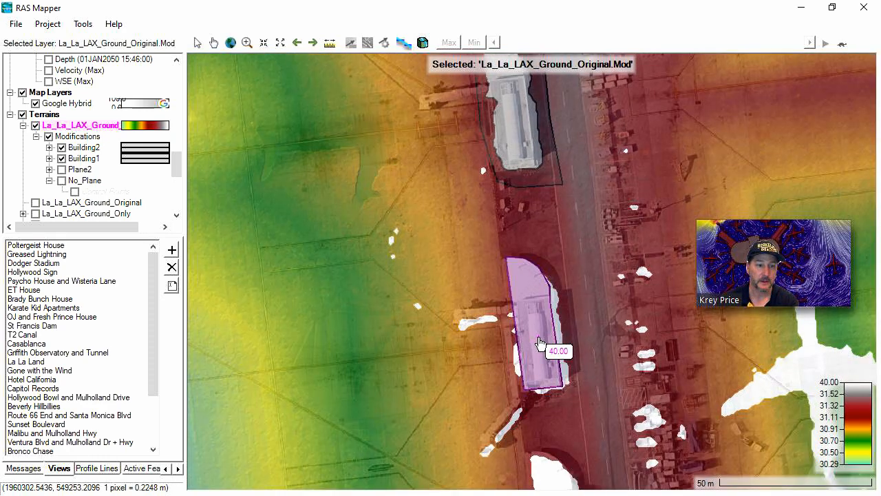
scroll(540, 344, "up", 2)
scroll(527, 332, "up", 1)
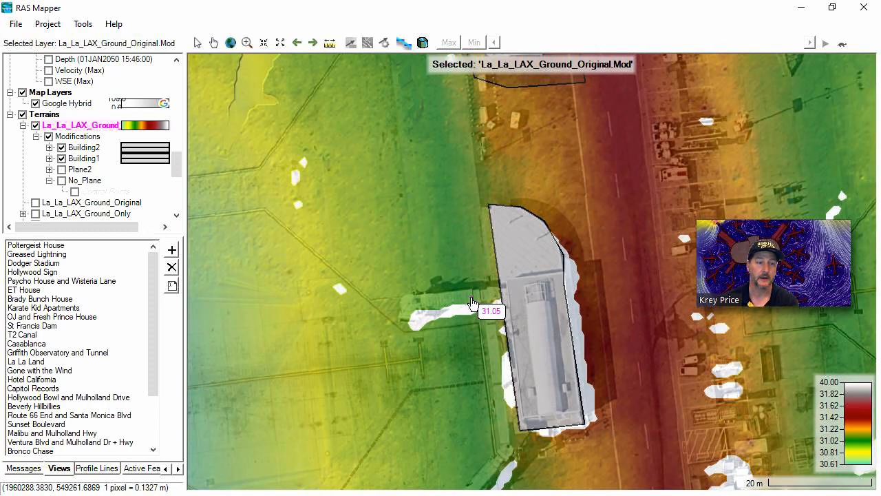
left_click_drag(472, 303, 493, 258)
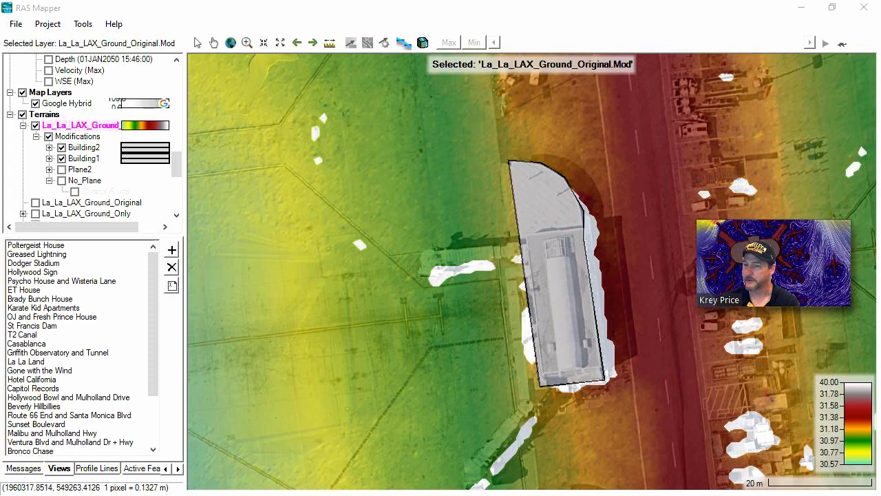
Switch to Google Earth Pro and take a close look at the airfield of Los Angeles International Airport.
left_click_drag(880, 385, 464, 133)
left_click(818, 130)
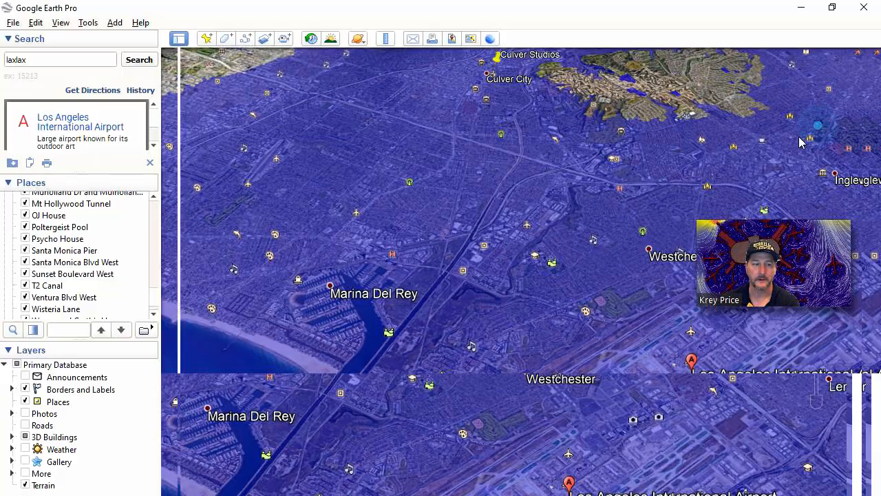
scroll(600, 342, "up", 5)
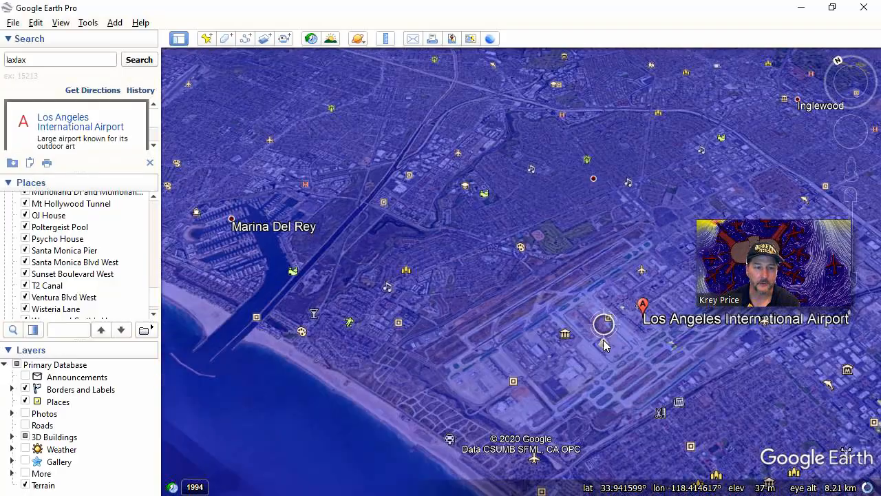
scroll(535, 362, "up", 5)
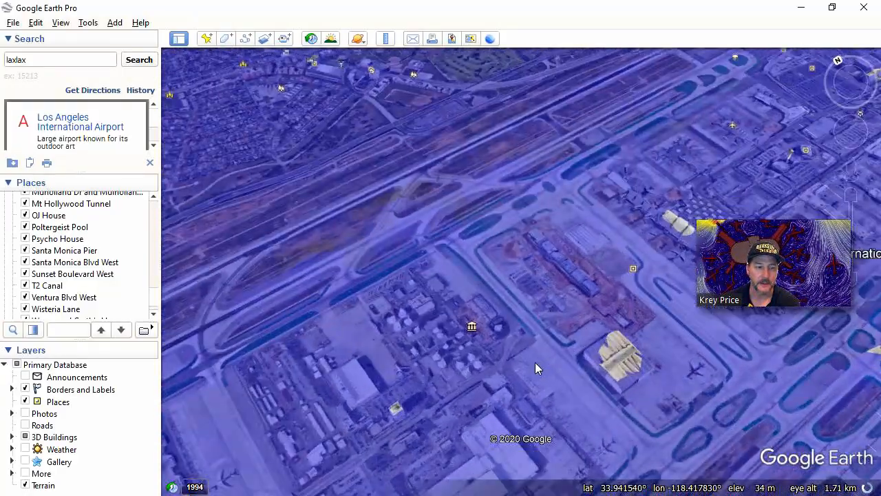
scroll(536, 360, "up", 4)
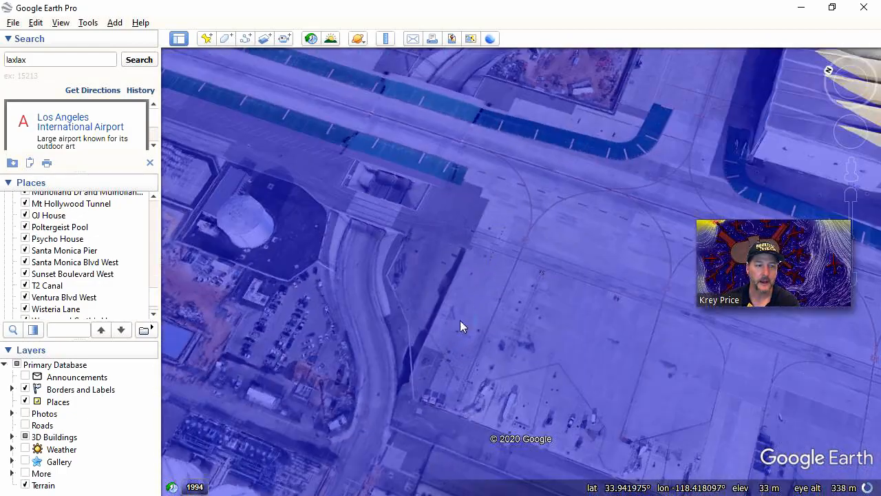
Follow the road along the airport apron to examine where it passes beneath the taxiway bridges.
left_click_drag(460, 320, 563, 86)
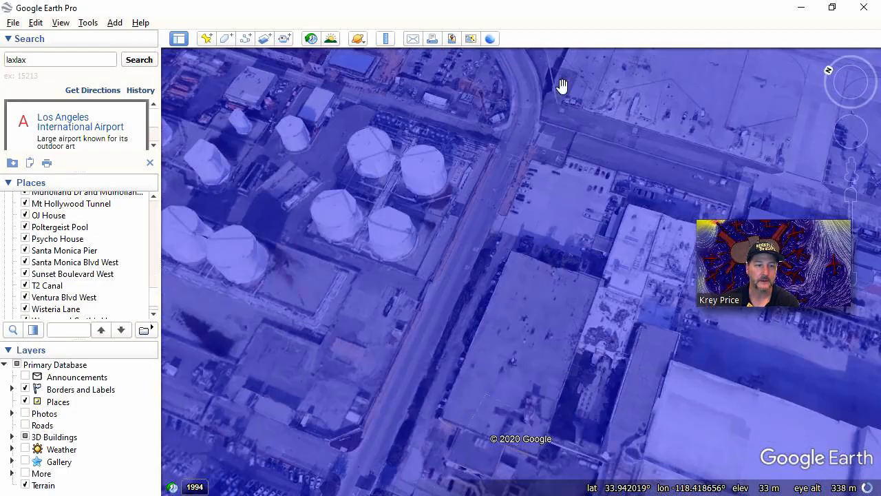
left_click_drag(409, 346, 497, 165)
left_click_drag(451, 363, 565, 90)
left_click_drag(435, 389, 494, 271)
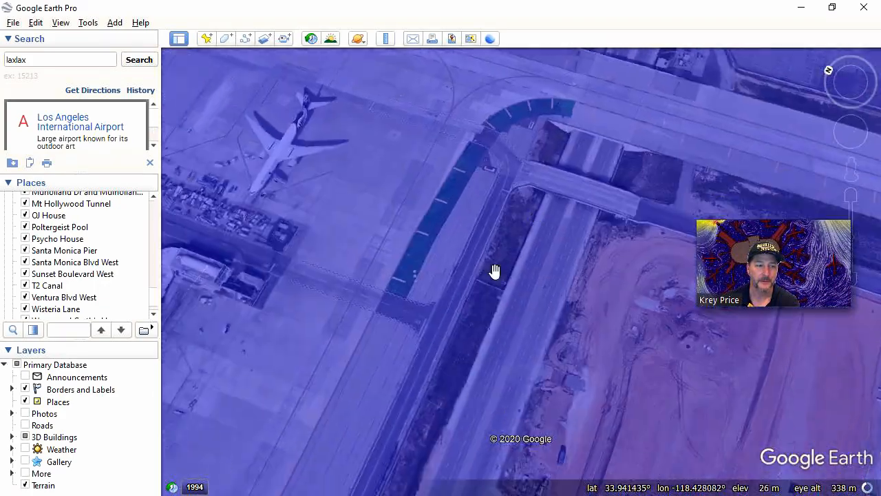
Examine the gate building on the airport's western apron and its adjoining curved canopy in close-up 3D, including how far it stands above ground.
left_click_drag(388, 349, 488, 247)
left_click_drag(334, 338, 458, 281)
scroll(462, 302, "down", 5)
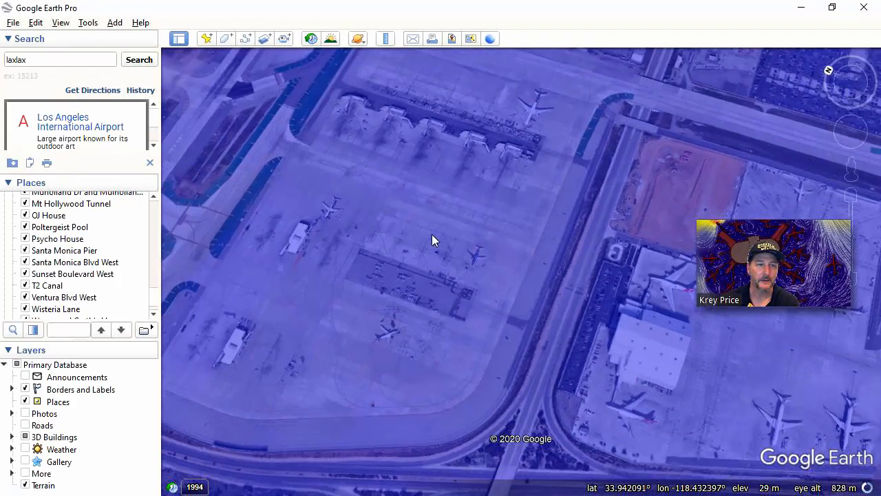
left_click_drag(429, 218, 433, 308)
scroll(516, 248, "up", 5)
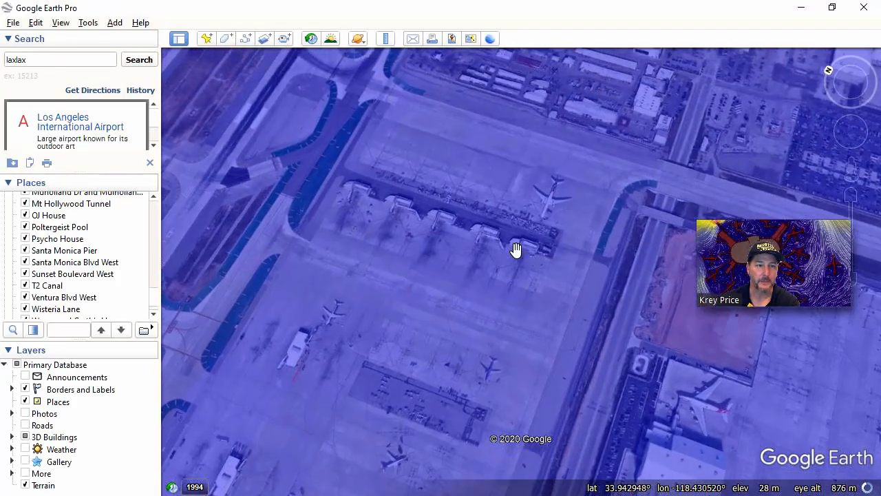
scroll(533, 278, "up", 4)
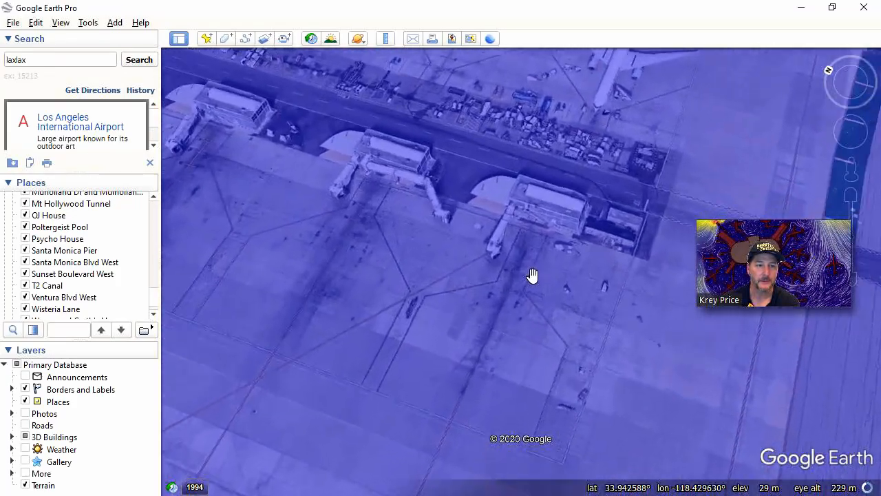
scroll(529, 258, "up", 3)
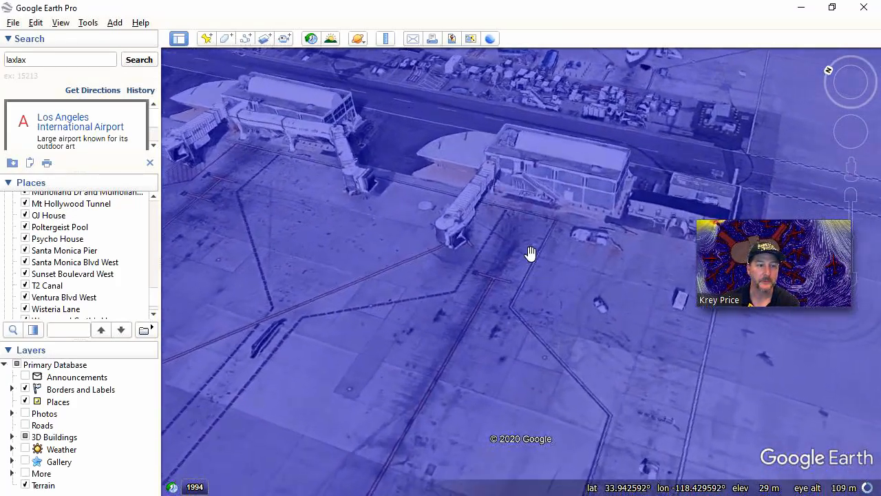
scroll(526, 255, "up", 3)
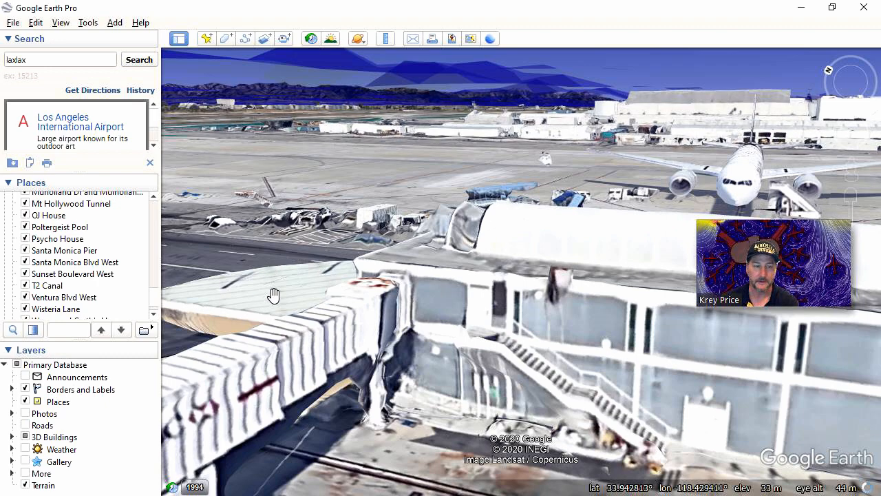
scroll(278, 292, "down", 3)
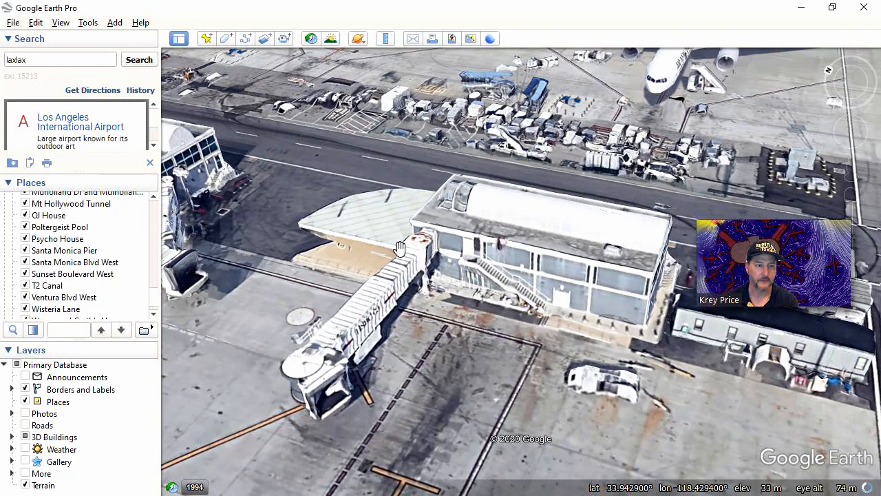
scroll(400, 250, "down", 3)
scroll(398, 270, "down", 5)
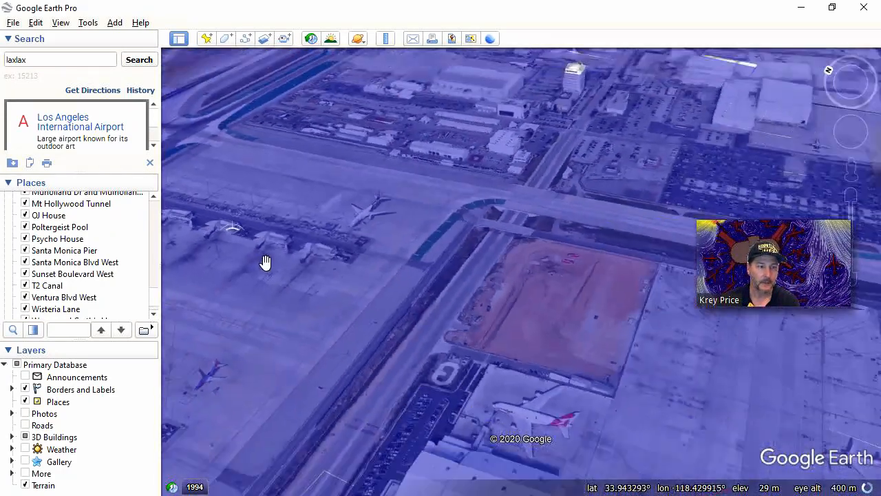
scroll(475, 276, "down", 4)
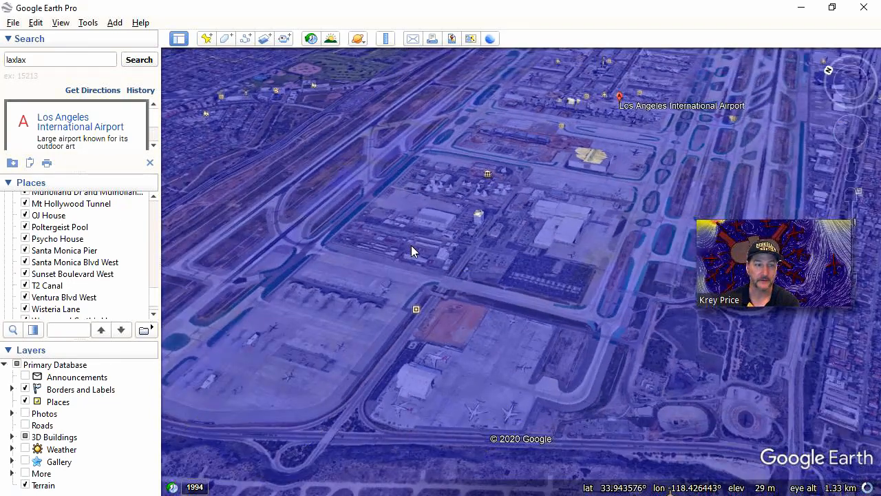
Hide the Inundation Boundary overlay and look over the storage tank farm near the coast south of the airport.
left_click_drag(155, 294, 155, 301)
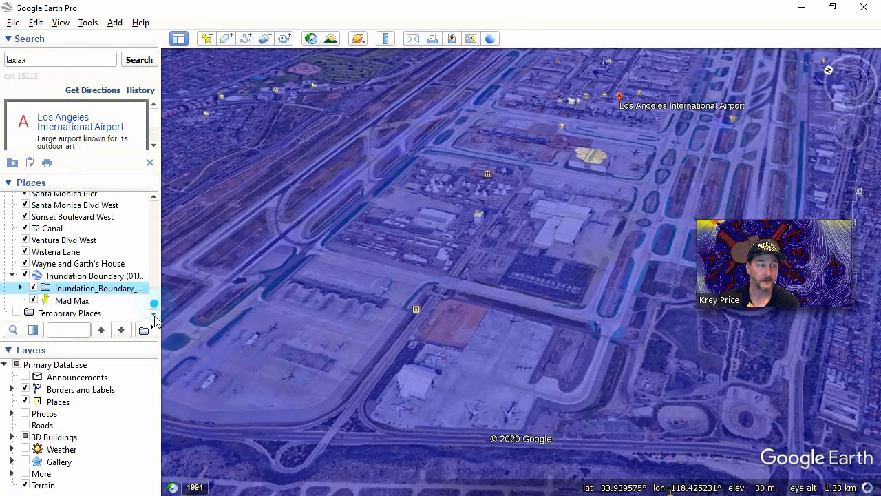
left_click(25, 275)
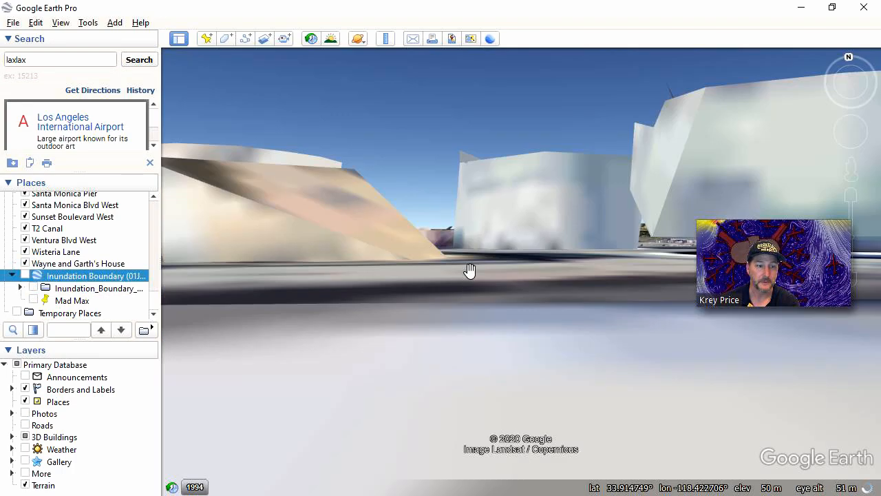
scroll(498, 256, "up", 3)
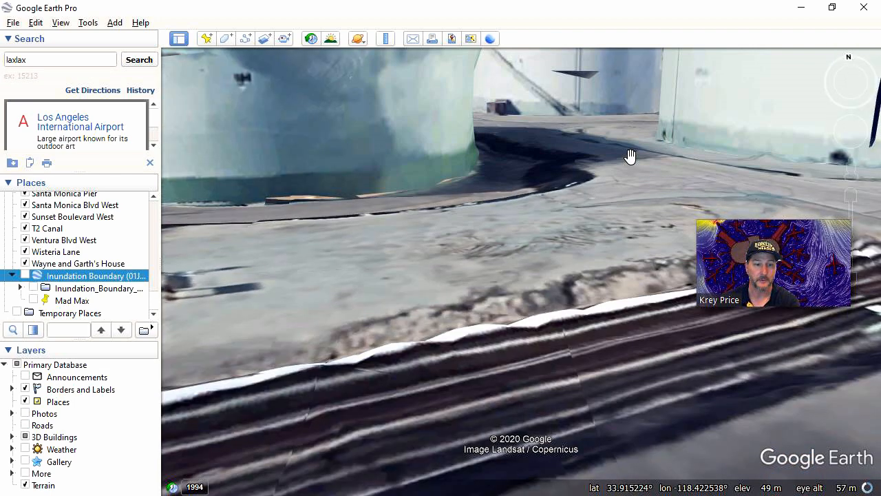
scroll(600, 249, "down", 3)
scroll(595, 272, "down", 5)
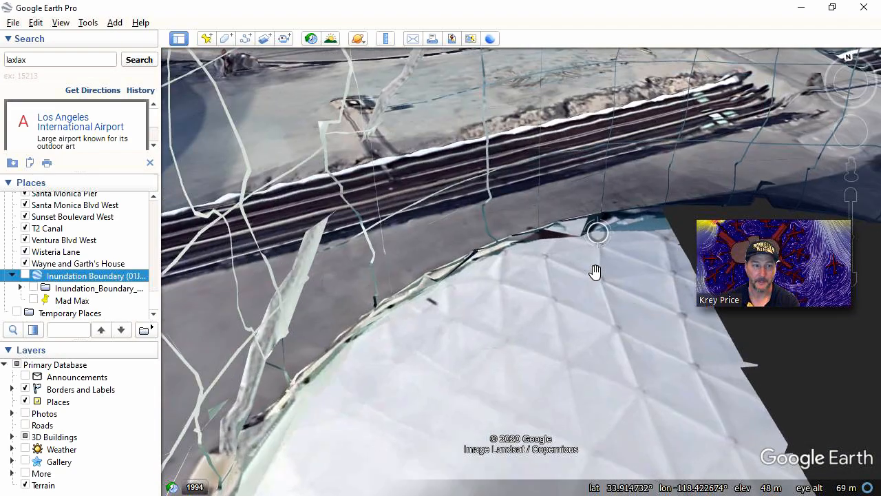
scroll(596, 272, "down", 5)
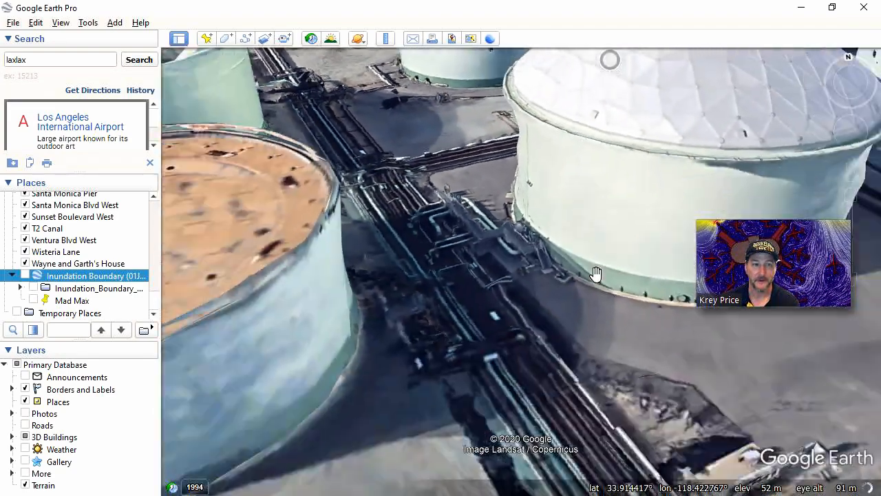
scroll(606, 280, "down", 5)
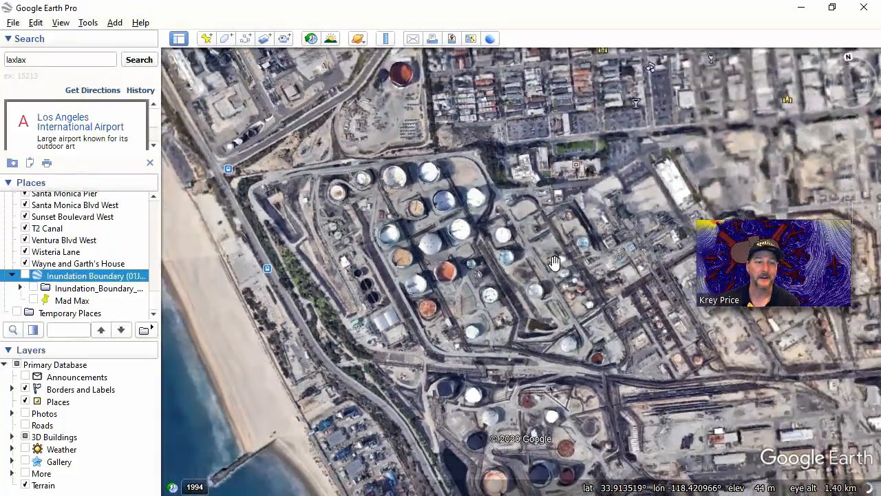
left_click_drag(554, 261, 501, 100)
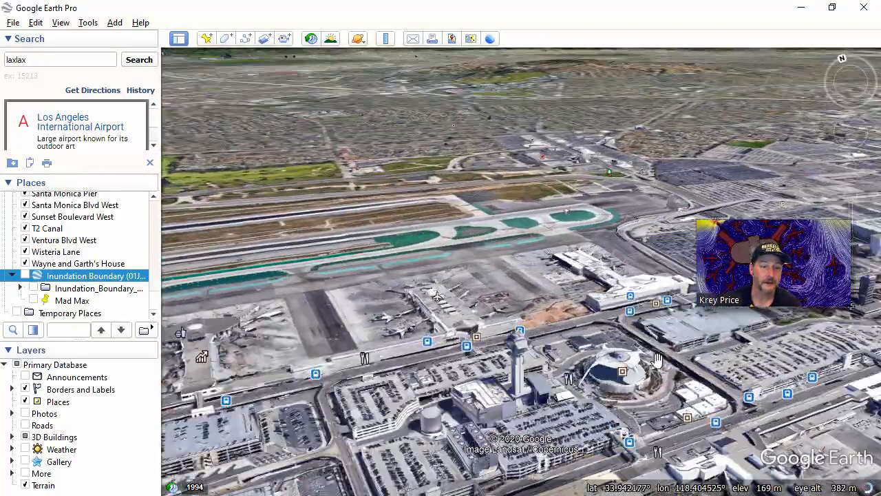
Look over the airport terminals, then return to the western apron to inspect the row of gate buildings without the inundation overlay.
scroll(596, 390, "up", 3)
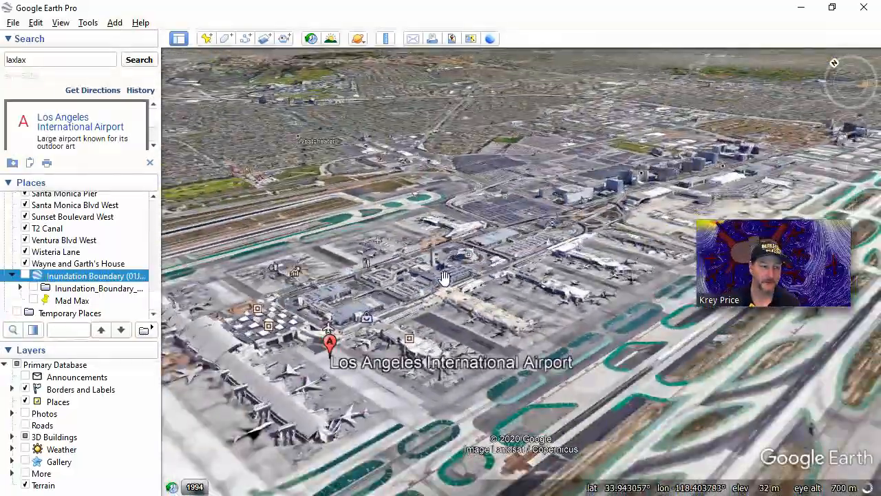
scroll(445, 279, "down", 3)
left_click_drag(307, 345, 558, 233)
scroll(413, 251, "up", 3)
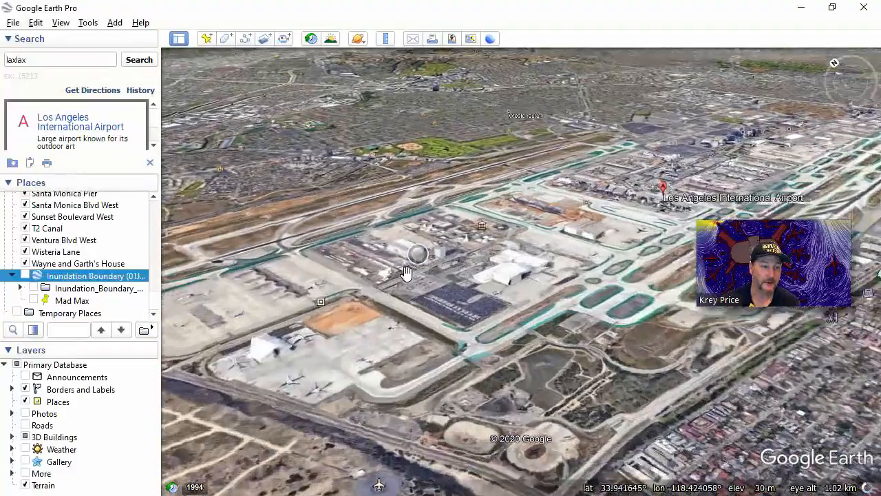
left_click_drag(238, 287, 356, 294)
scroll(427, 310, "up", 5)
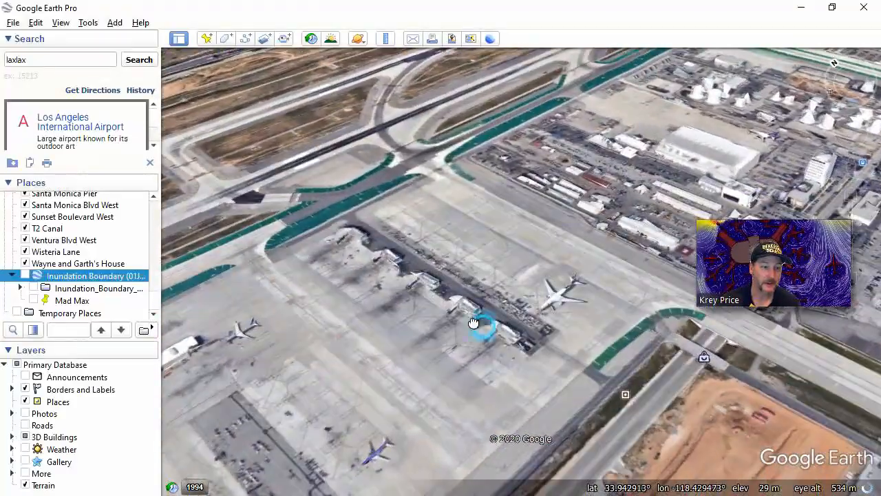
scroll(474, 329, "up", 2)
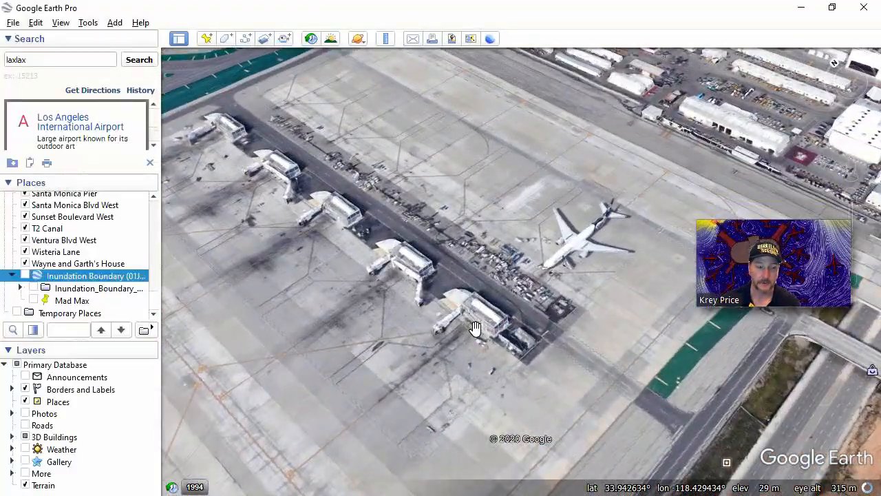
scroll(487, 343, "up", 2)
scroll(487, 343, "up", 2)
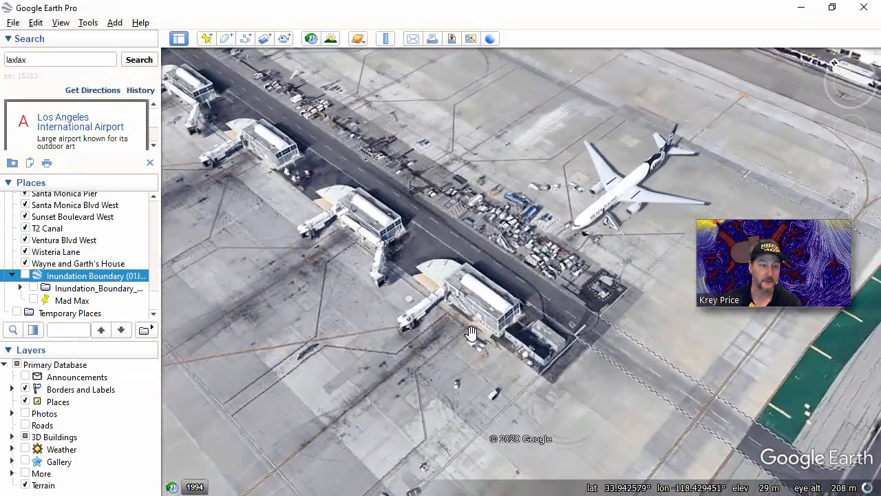
scroll(493, 398, "up", 2)
Switch back to RAS Mapper and inspect the terrain elevations beside and inside the Building2 polygon.
left_click_drag(374, 10, 878, 372)
scroll(559, 308, "up", 3)
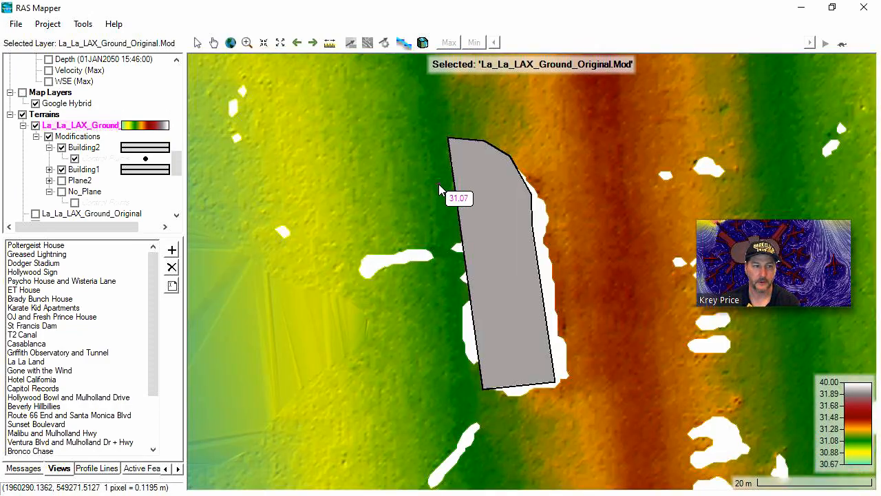
left_click_drag(438, 184, 427, 248)
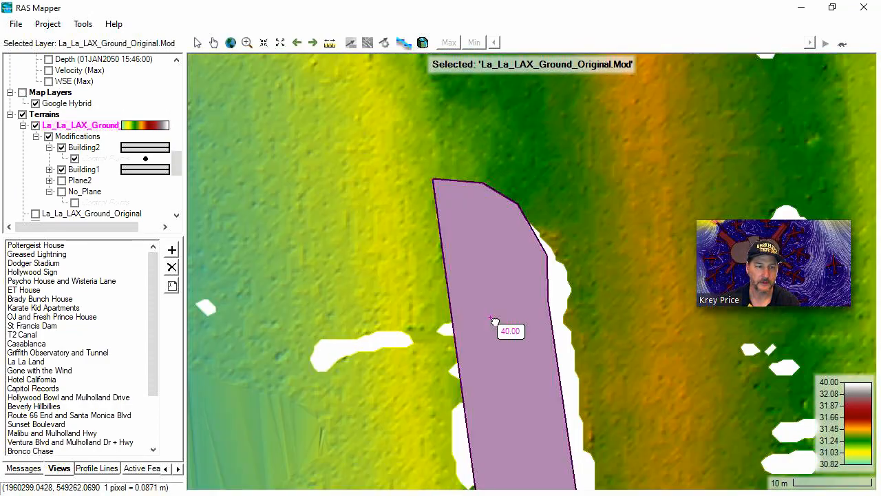
scroll(445, 247, "up", 2)
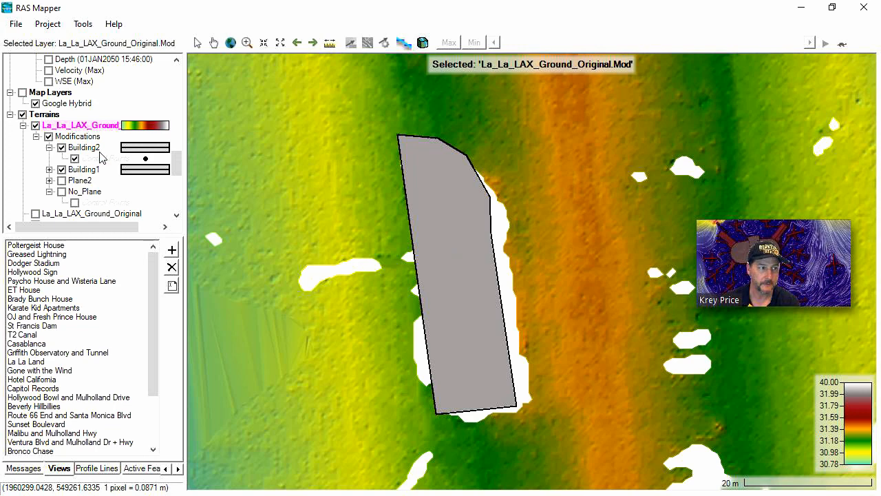
Open Building2's Control Points layer for editing and display the Google Hybrid imagery to locate the edge between the canopy and the main building.
double_click(101, 158)
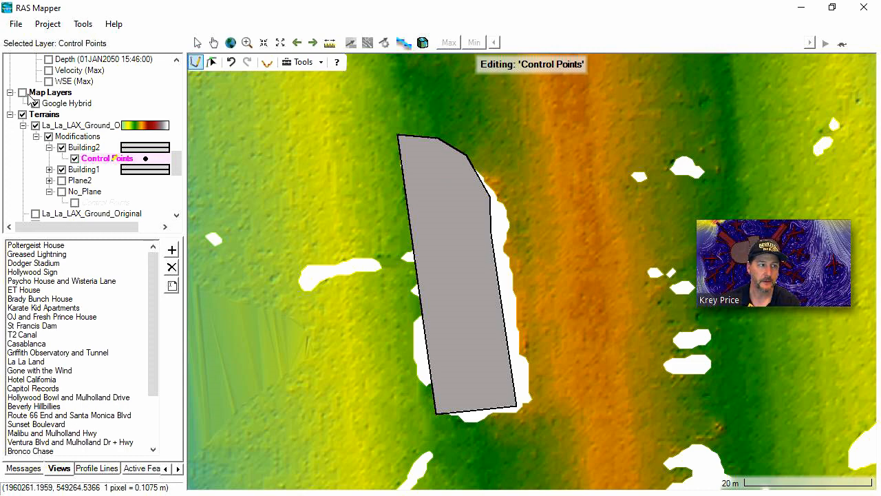
left_click(23, 93)
scroll(436, 227, "up", 1)
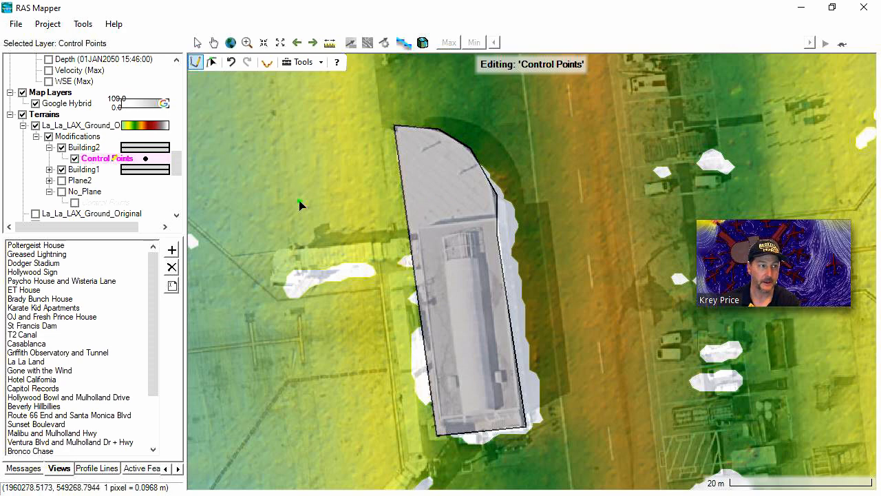
scroll(405, 162, "up", 1)
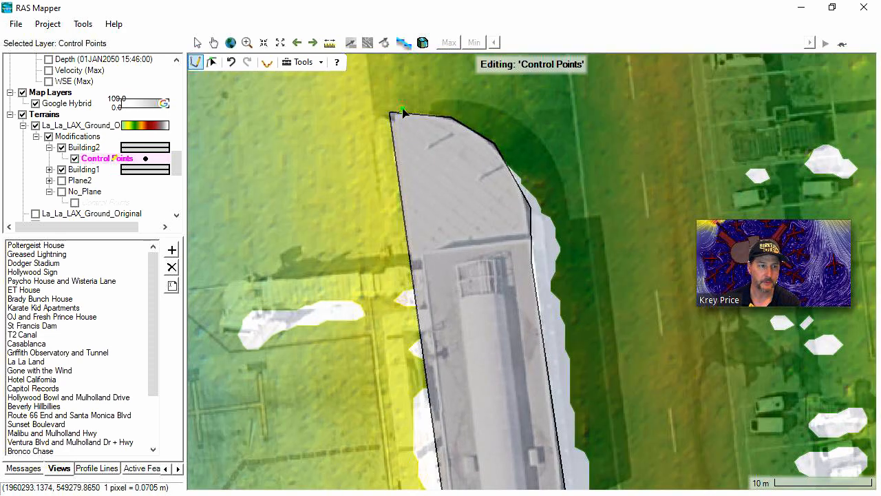
left_click_drag(404, 115, 415, 164)
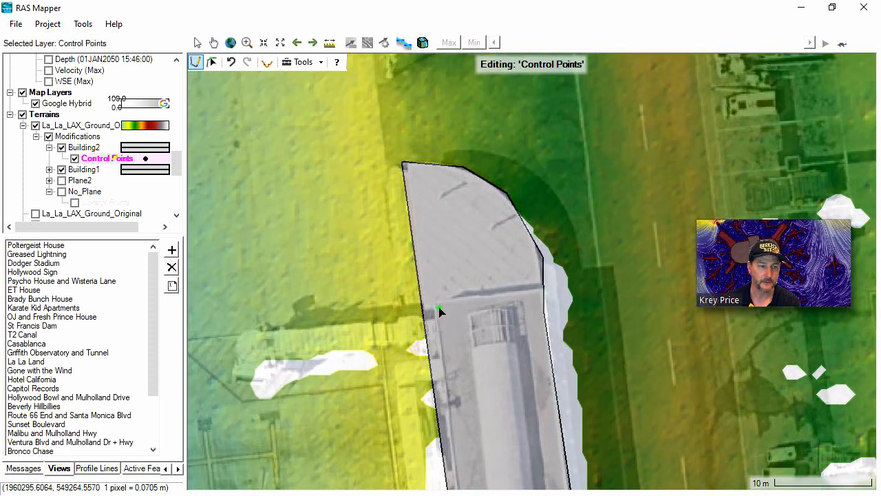
scroll(435, 304, "up", 4)
scroll(435, 304, "up", 2)
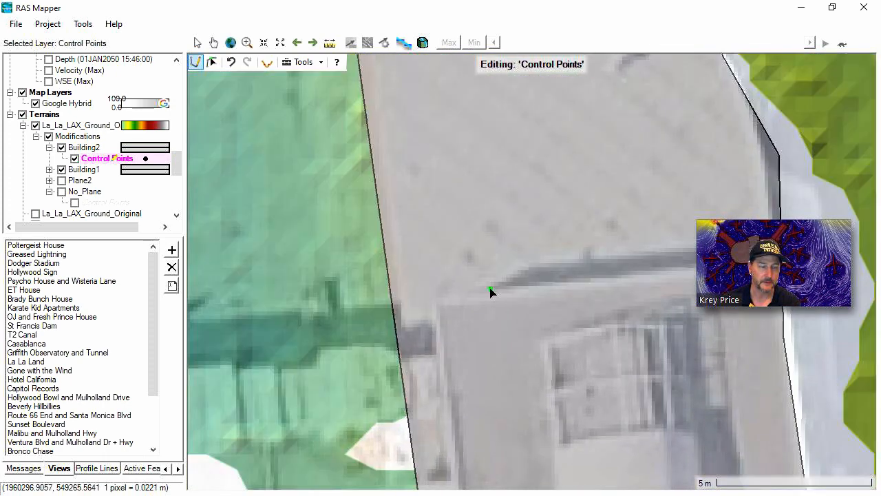
left_click_drag(495, 294, 376, 298)
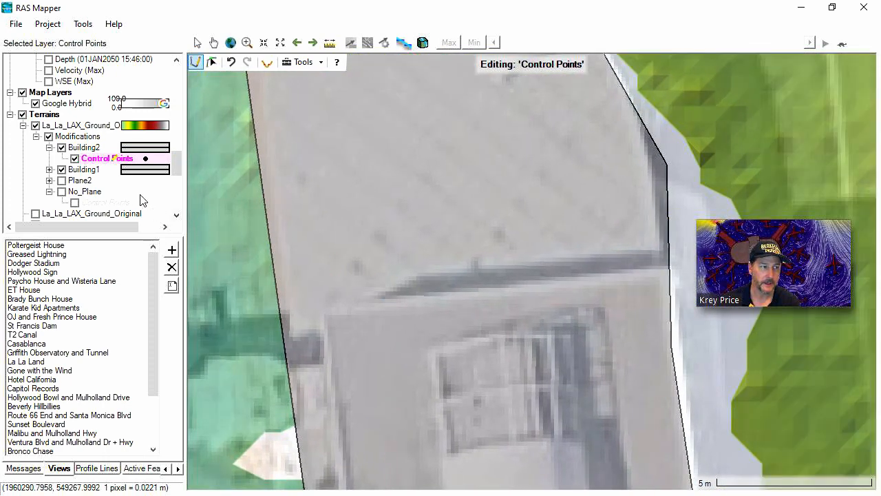
Place two 30 m elevation control points on opposite sides of the Building2 polygon, where the canopy meets the main building.
left_click(278, 303)
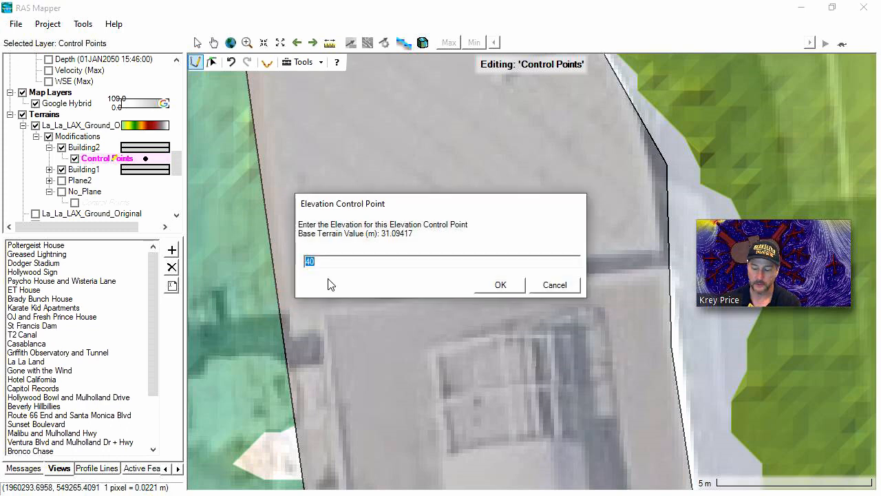
left_click(505, 285)
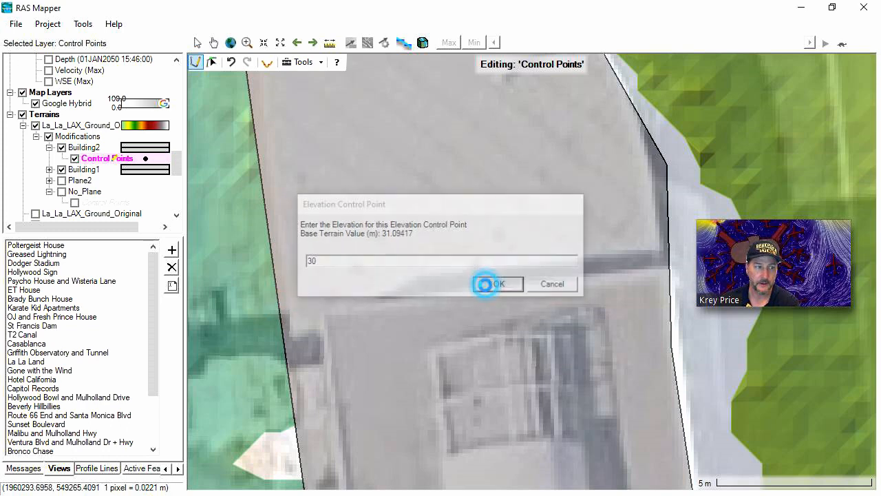
left_click(669, 237)
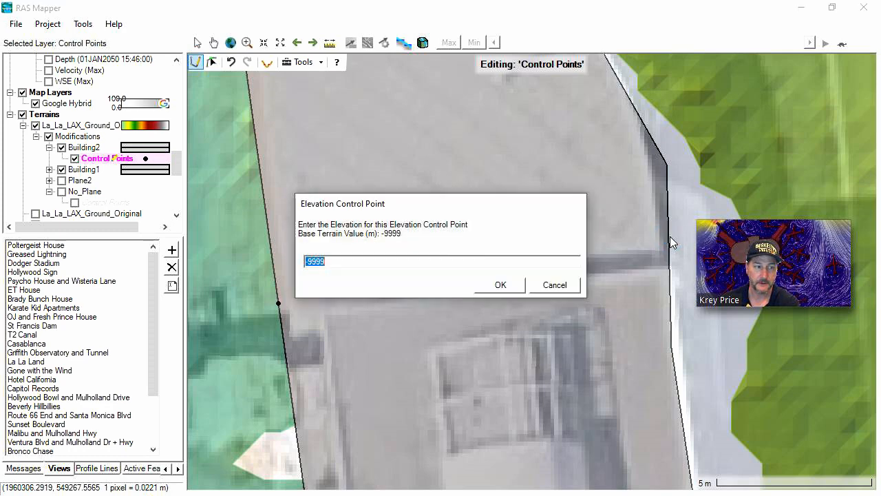
type("30")
left_click(500, 284)
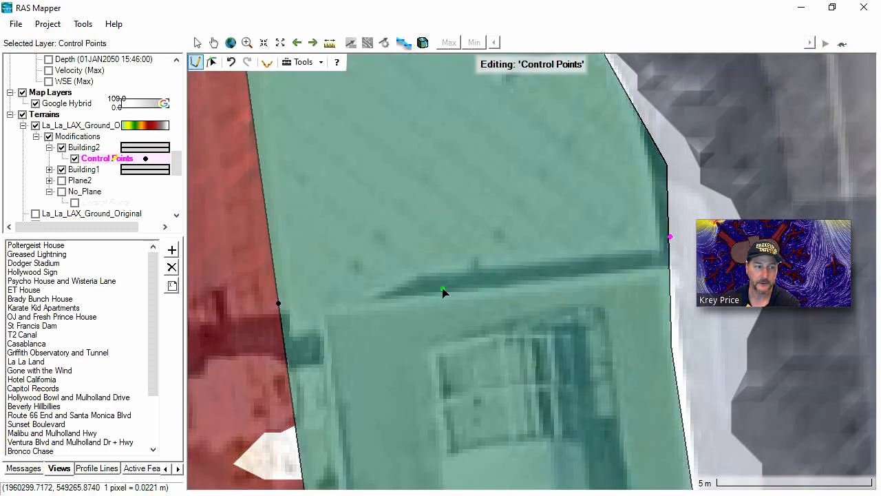
Place two 40 m elevation control points on opposite sides of Building2, just behind the 30 m points along the main building's edge.
left_click(282, 315)
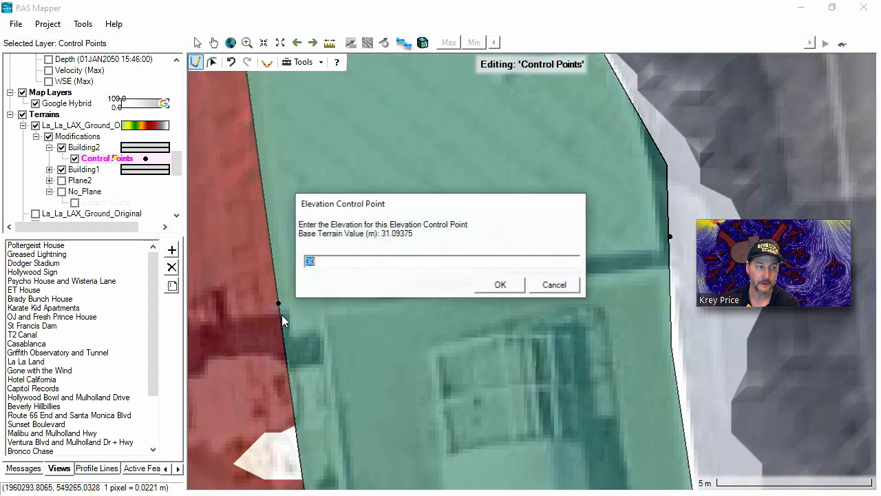
type("40")
left_click(497, 285)
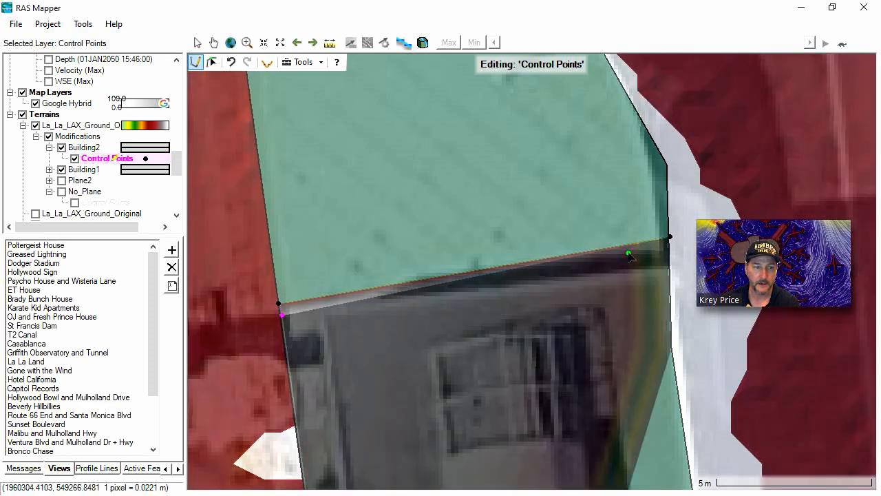
left_click(668, 247)
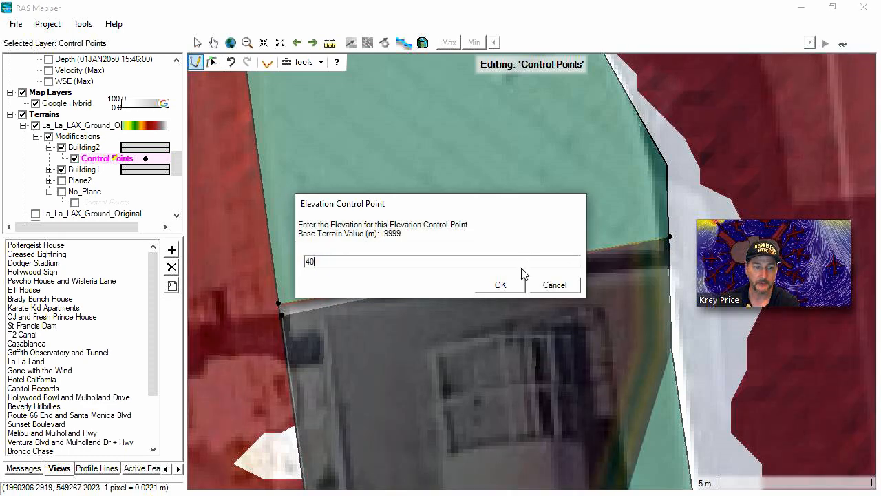
left_click(509, 282)
Finish editing the control points and inspect the La_La_LAX_Ground_Original.Mod terrain elevations at Building2 and the surrounding gate buildings.
scroll(506, 286, "down", 2)
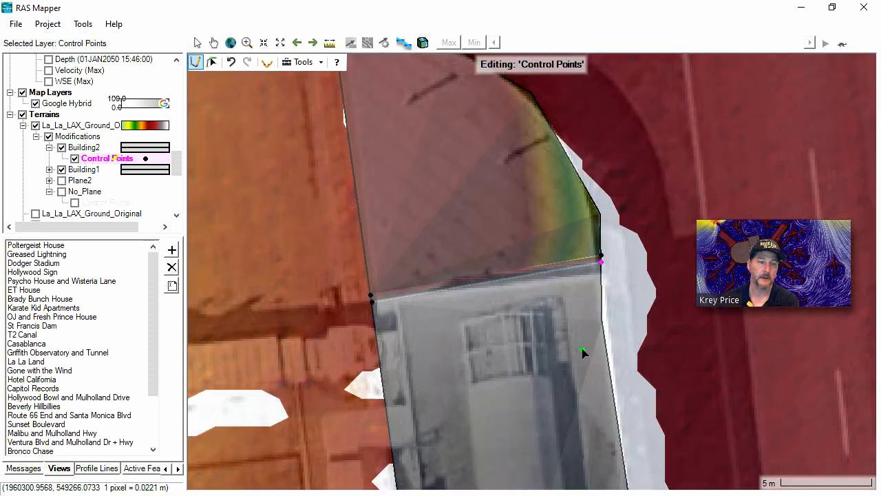
scroll(521, 241, "down", 3)
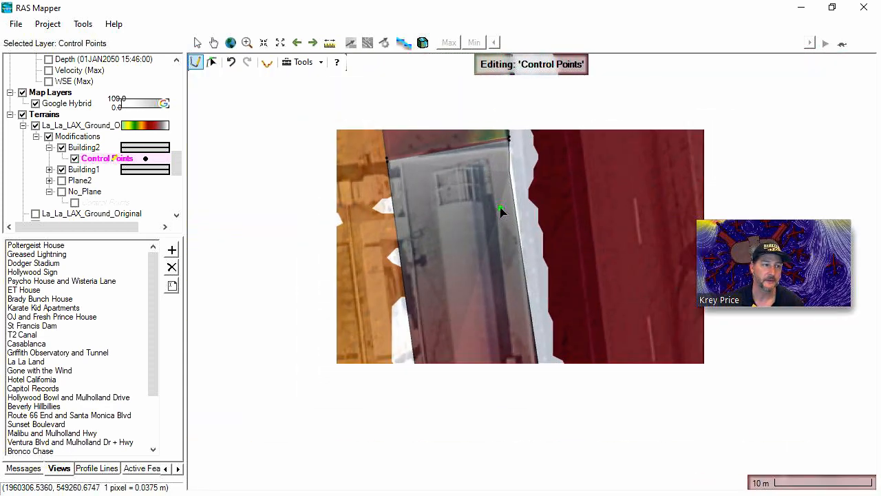
scroll(441, 183, "down", 2)
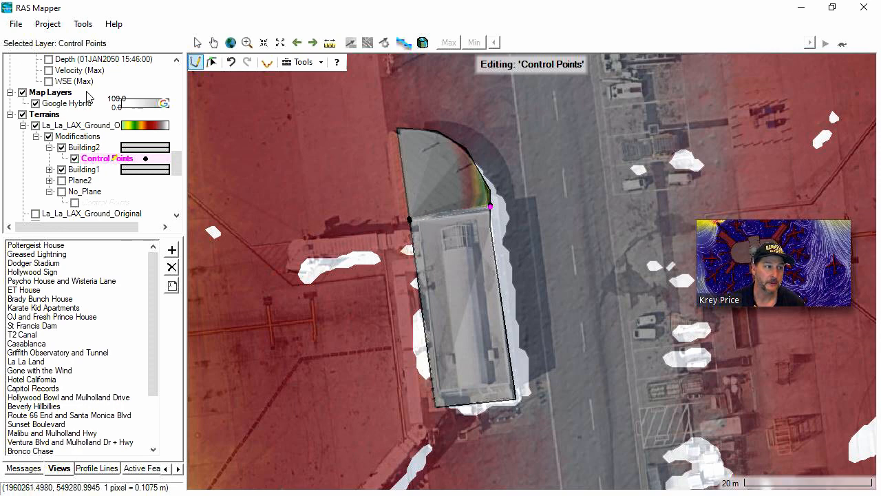
left_click(71, 121)
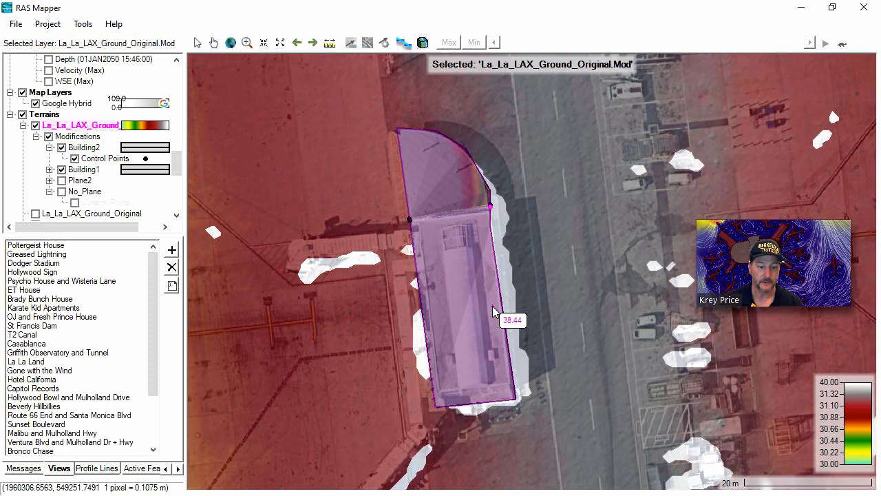
scroll(452, 265, "down", 3)
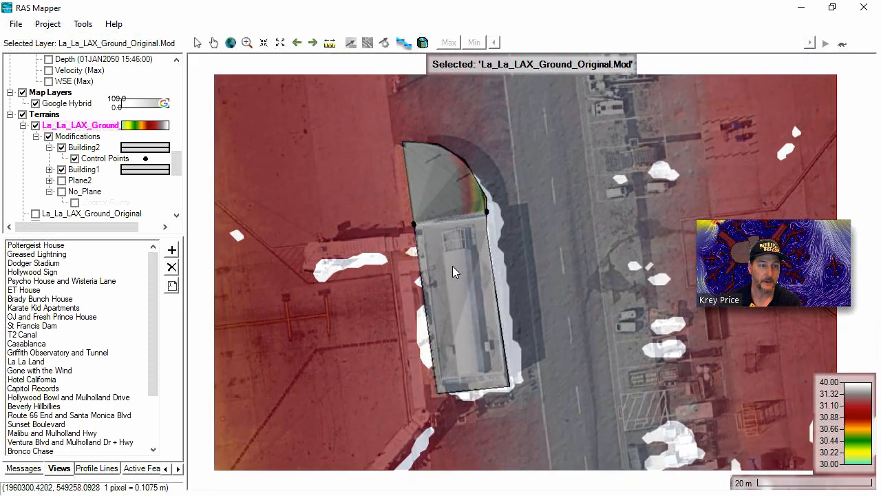
scroll(482, 253, "down", 3)
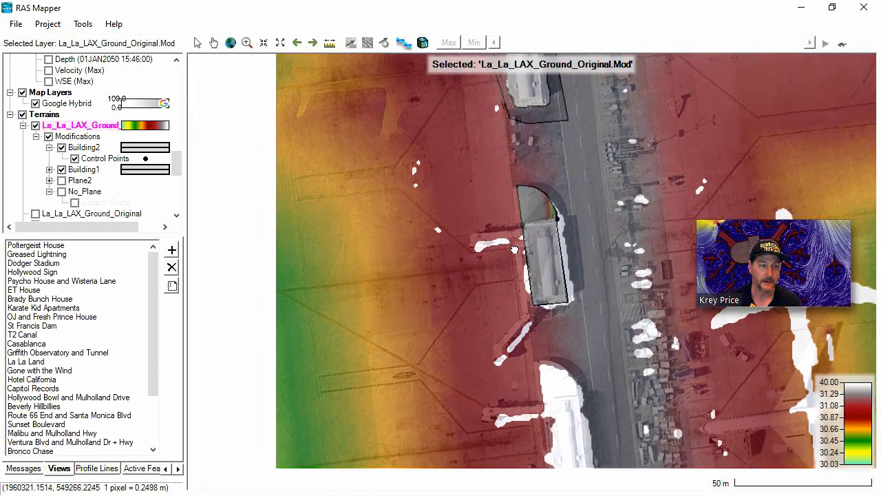
scroll(503, 248, "down", 2)
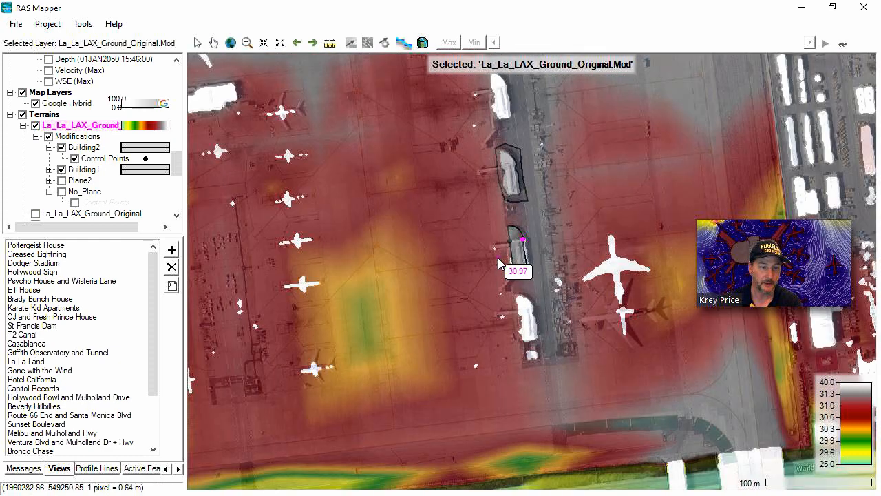
left_click_drag(443, 264, 466, 286)
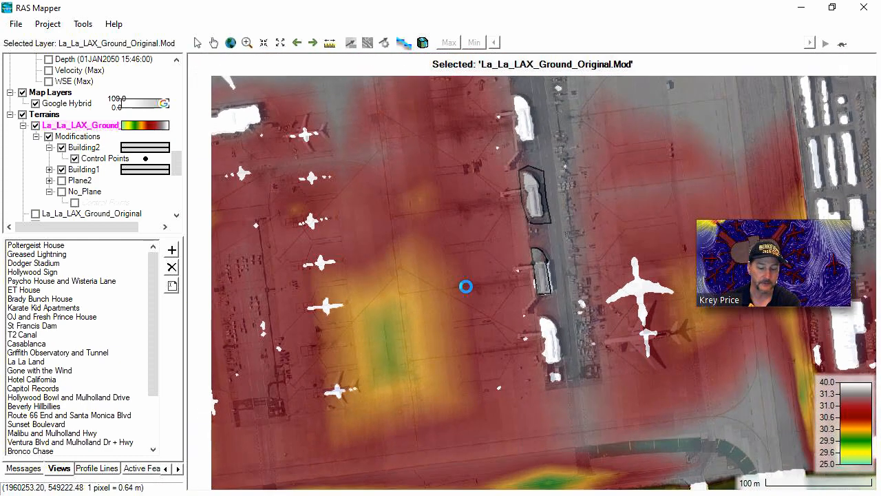
left_click_drag(450, 216, 363, 245)
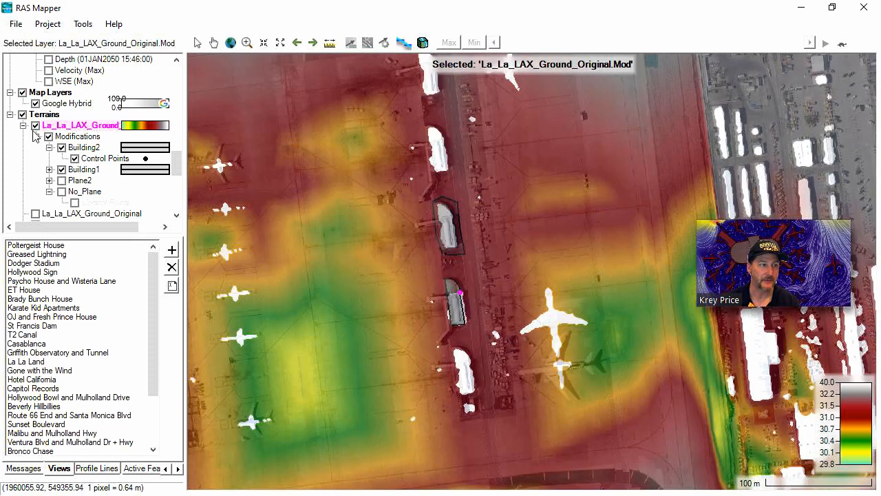
Collapse and hide the La_La_LAX_Ground_Original.Mod terrain, and display the LAX Tsunami depth results with particle tracing at 01JAN2050 16:12:00.
left_click(23, 125)
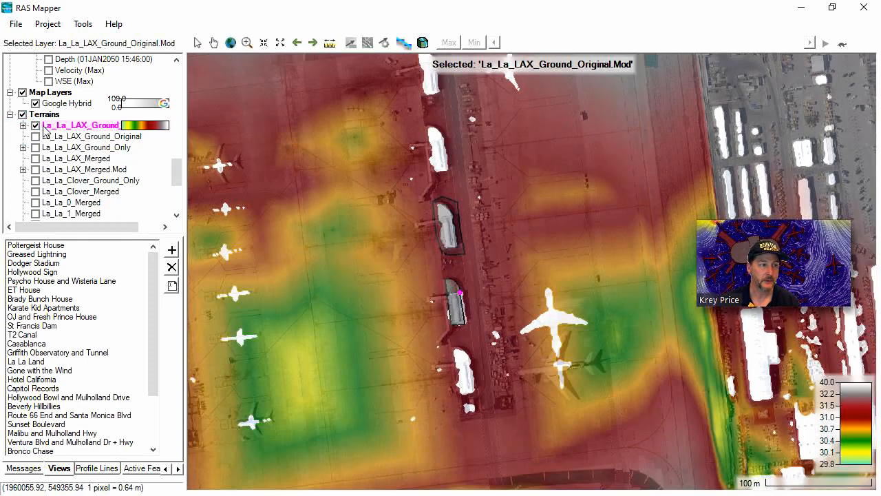
left_click(36, 126)
left_click_drag(179, 179, 181, 150)
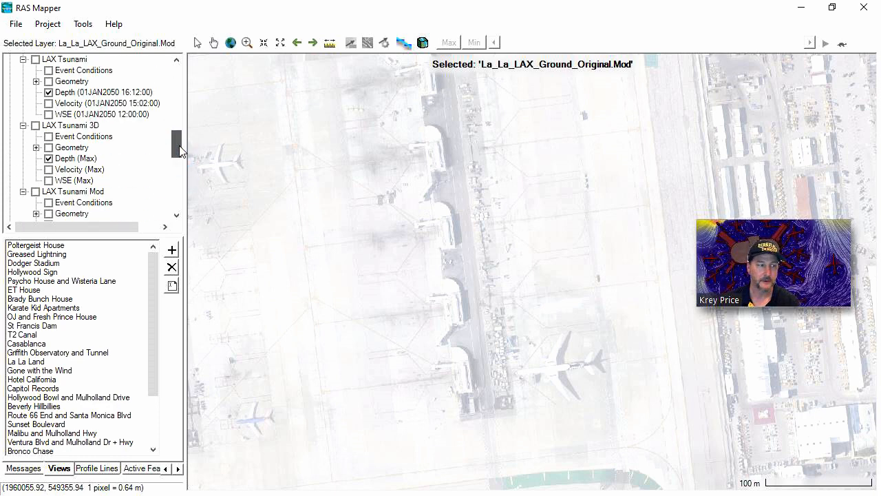
scroll(180, 146, "up", 1)
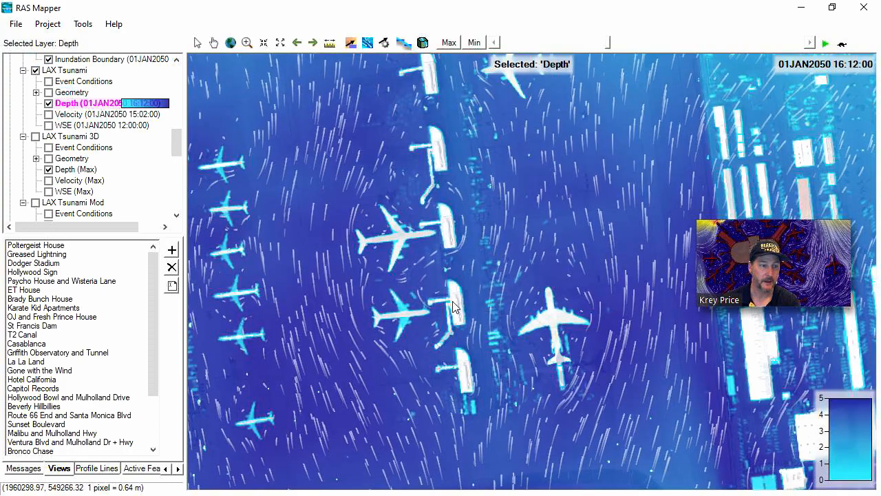
left_click_drag(422, 349, 446, 313)
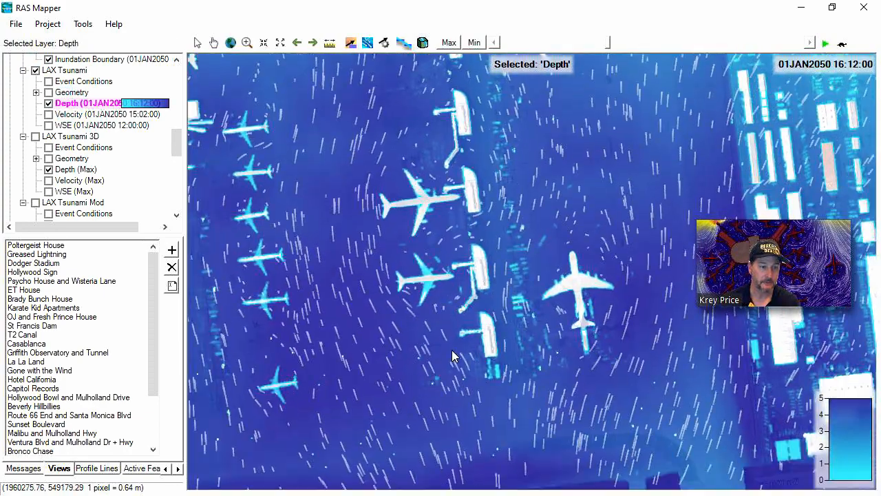
scroll(427, 306, "down", 1)
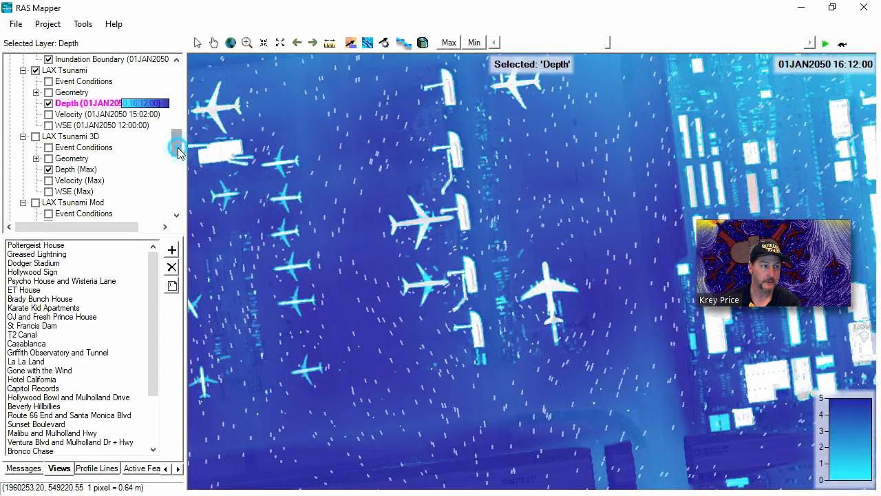
Display the La_La_LAX_Merged terrain beneath the depth results and examine the flow around the parked planes and gate buildings.
left_click_drag(177, 149, 177, 184)
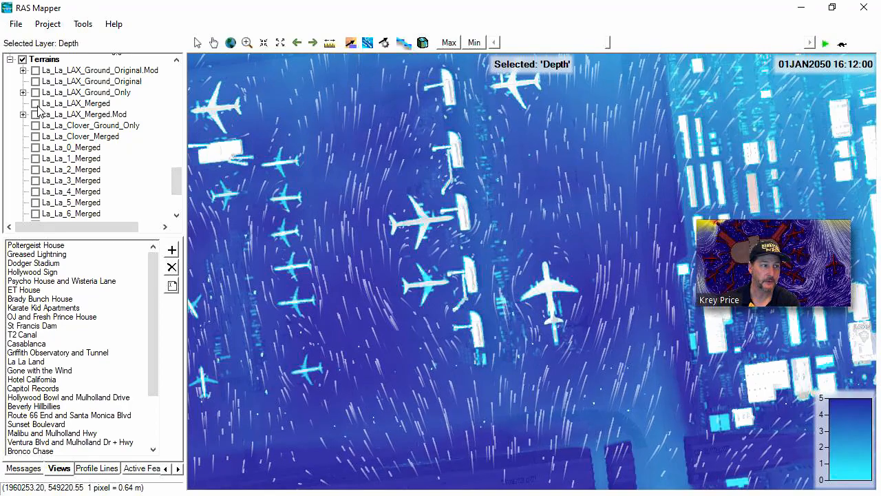
left_click(35, 103)
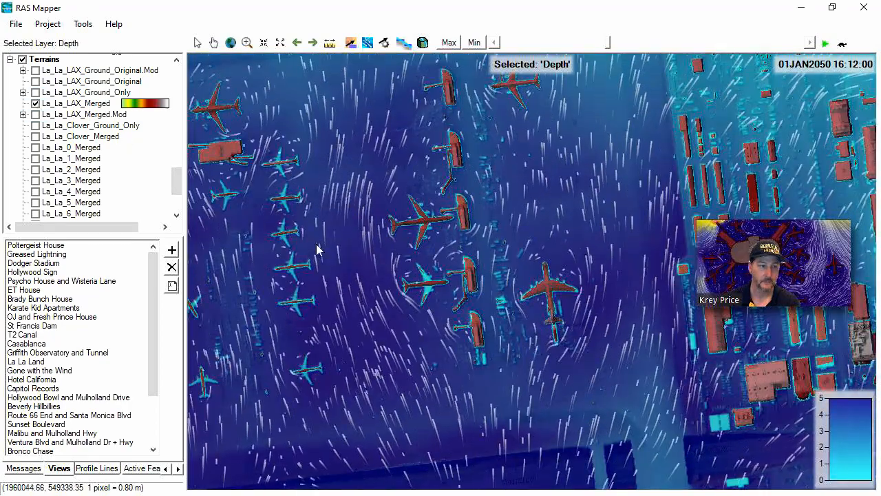
scroll(446, 275, "up", 1)
scroll(451, 172, "up", 2)
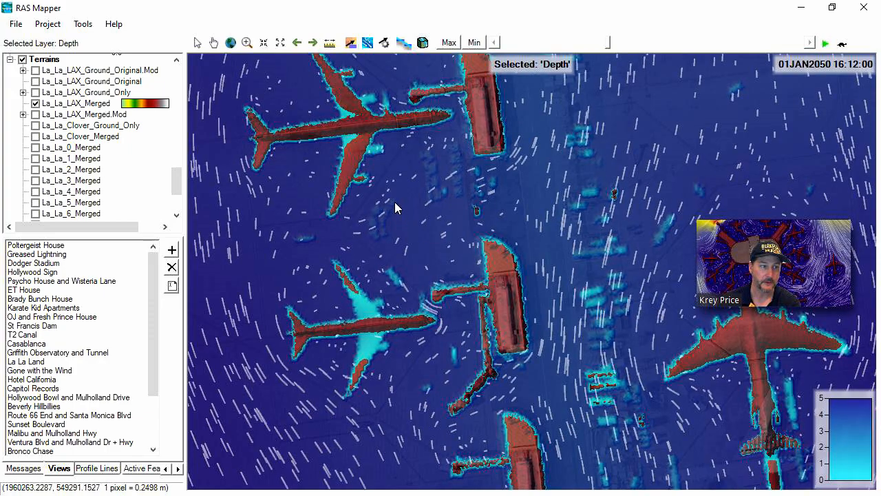
scroll(413, 228, "up", 1)
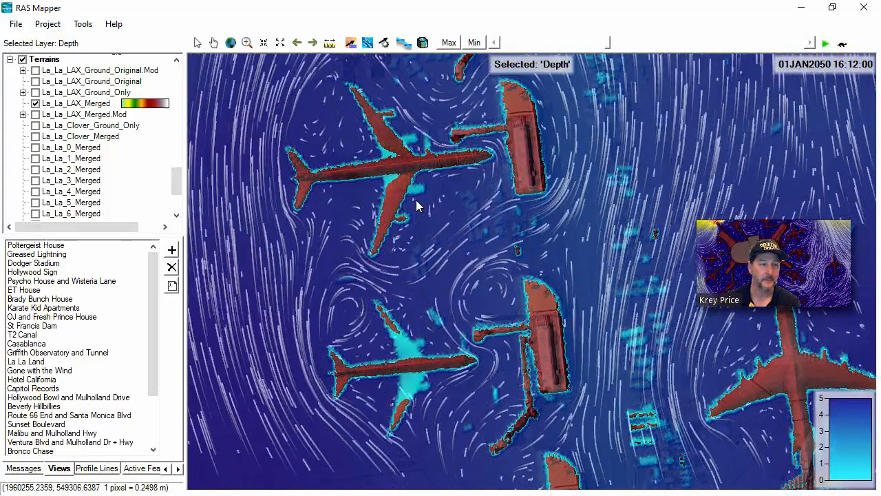
Scrub the LAX Tsunami depth animation back to 14:56:00 and forward to 16:00:00 to compare the apron before and during inundation.
left_click(608, 44)
left_click_drag(608, 44, 623, 49)
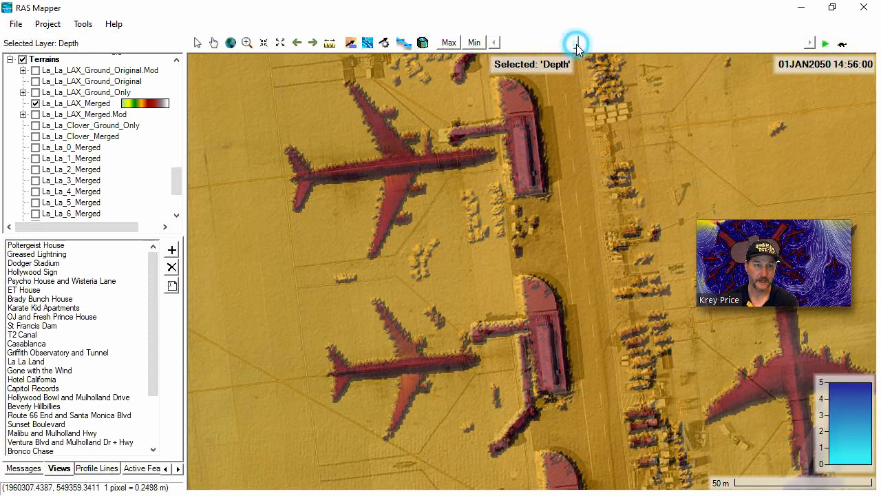
left_click_drag(580, 45, 603, 51)
scroll(511, 234, "down", 2)
scroll(512, 234, "down", 1)
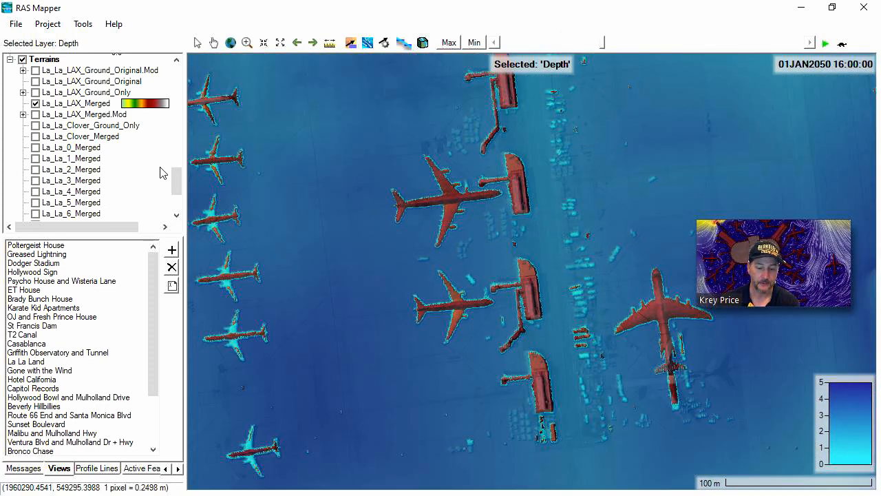
Replace the La_La_LAX_Merged terrain with La_La_LAX_Merged.Mod and show the LAX Tsunami Mod depth instead of the LAX Tsunami depth.
left_click(35, 103)
left_click(35, 115)
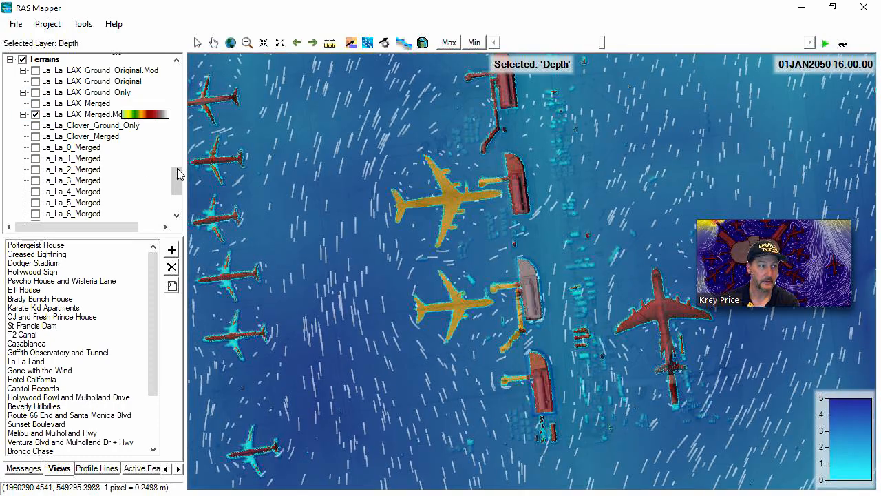
left_click_drag(177, 172, 177, 142)
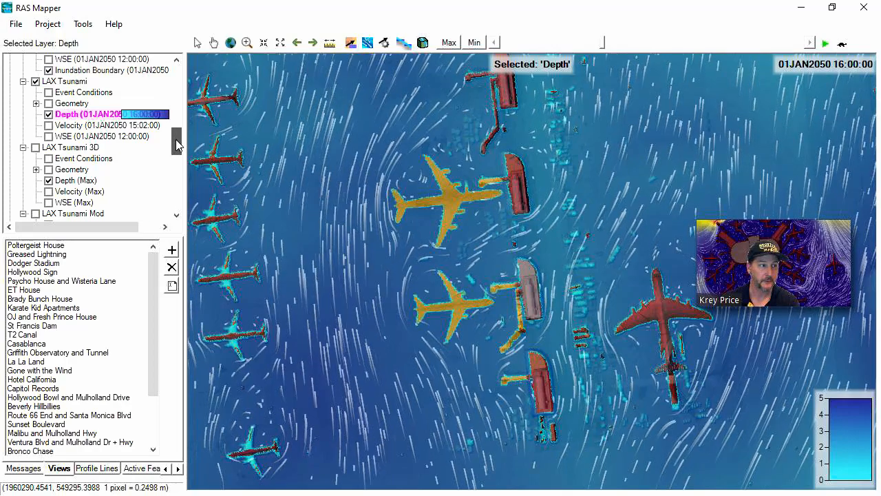
left_click(49, 114)
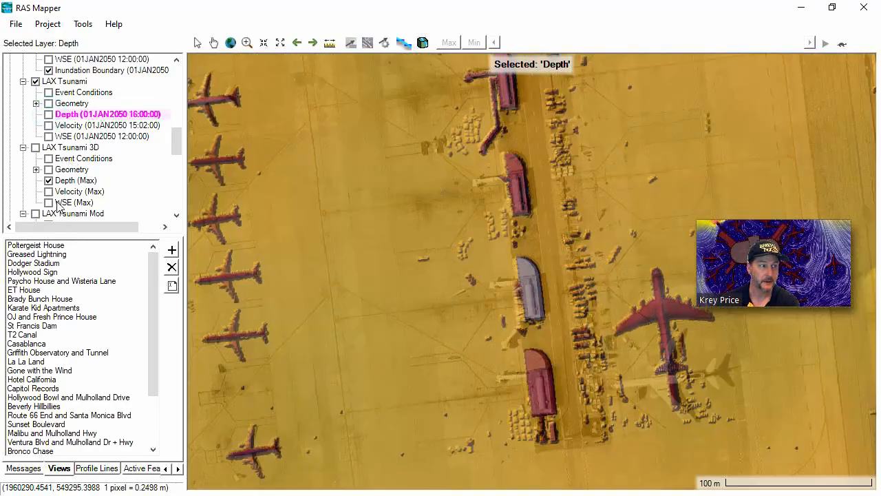
scroll(57, 205, "down", 2)
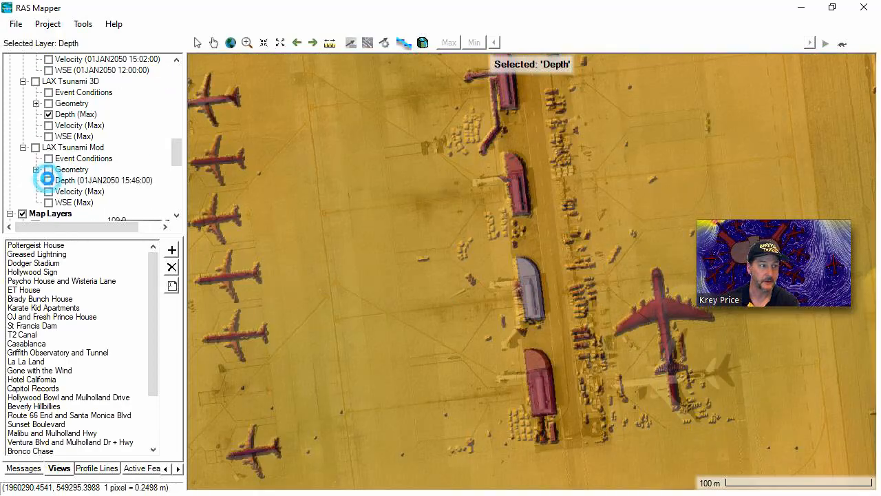
left_click(48, 180)
scroll(446, 253, "up", 1)
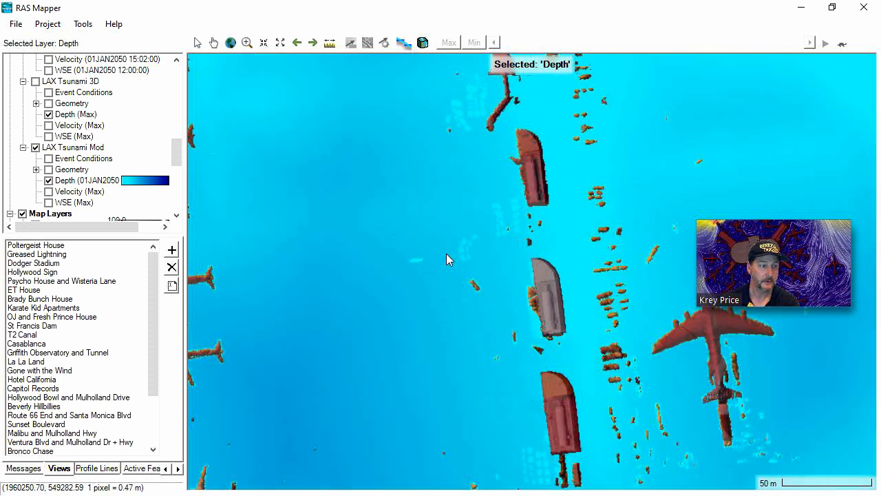
Turn on particle tracing for the LAX Tsunami Mod depth at 15:46:00 and examine the flow around the modified gate buildings.
left_click_drag(445, 252, 530, 251)
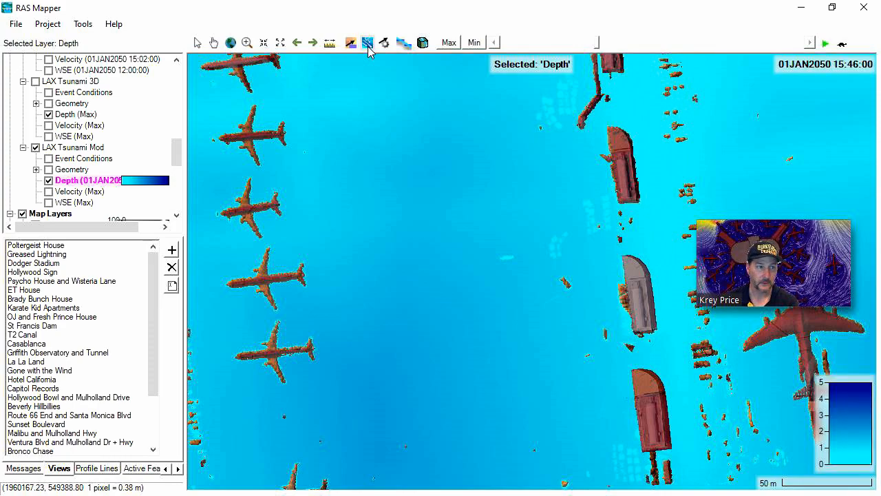
left_click(368, 45)
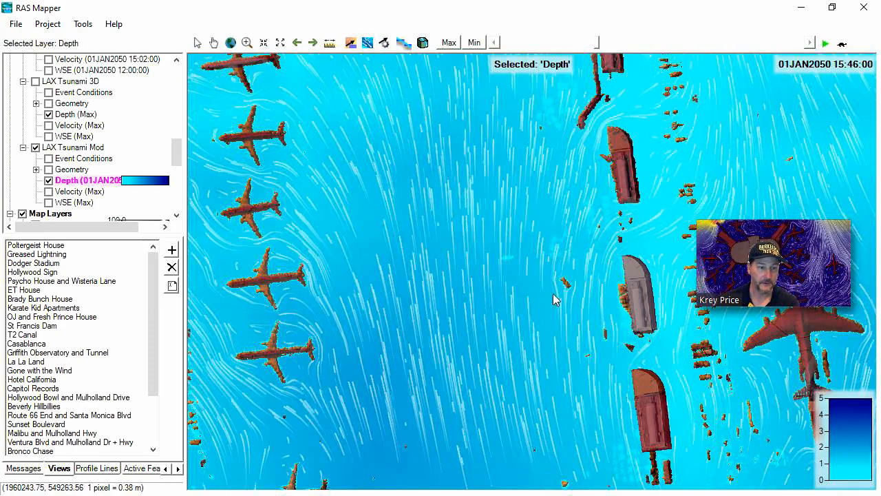
scroll(583, 322, "up", 1)
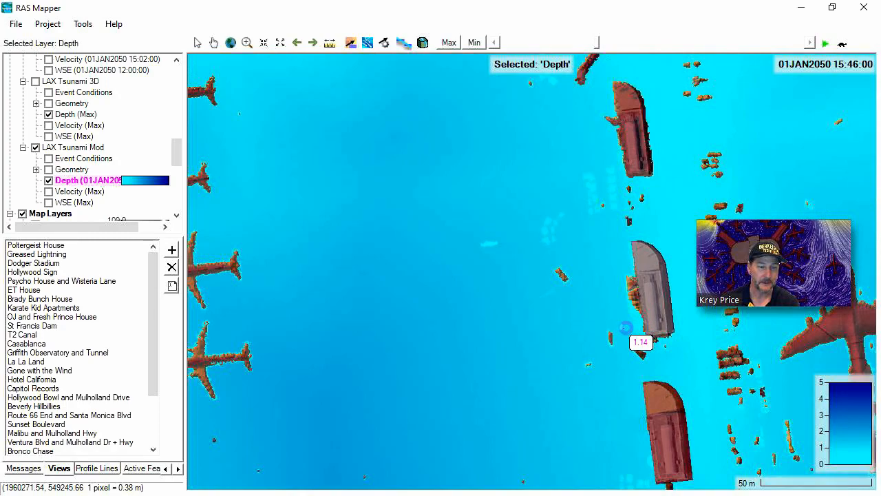
scroll(615, 327, "up", 1)
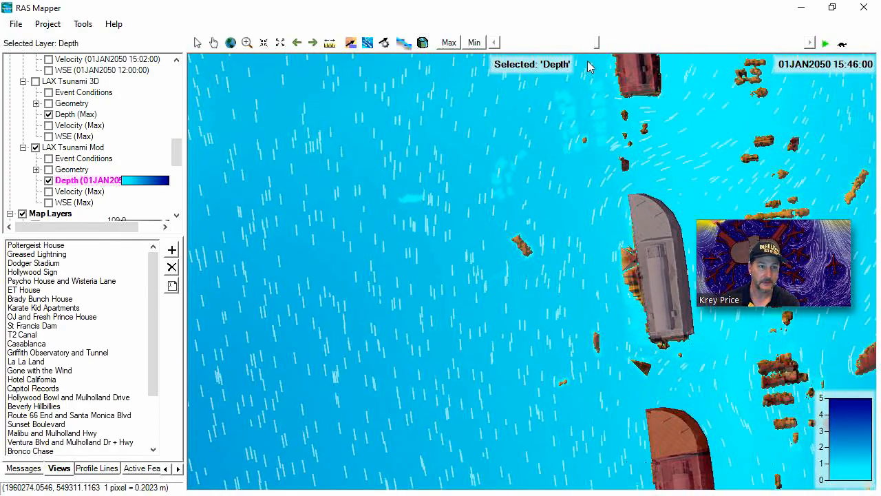
Scrub the LAX Tsunami Mod depth to 19:06:00 and back to 16:26:00, showing particle tracing around the gate building with the lowered canopy.
left_click_drag(598, 43, 680, 51)
left_click_drag(656, 350, 571, 117)
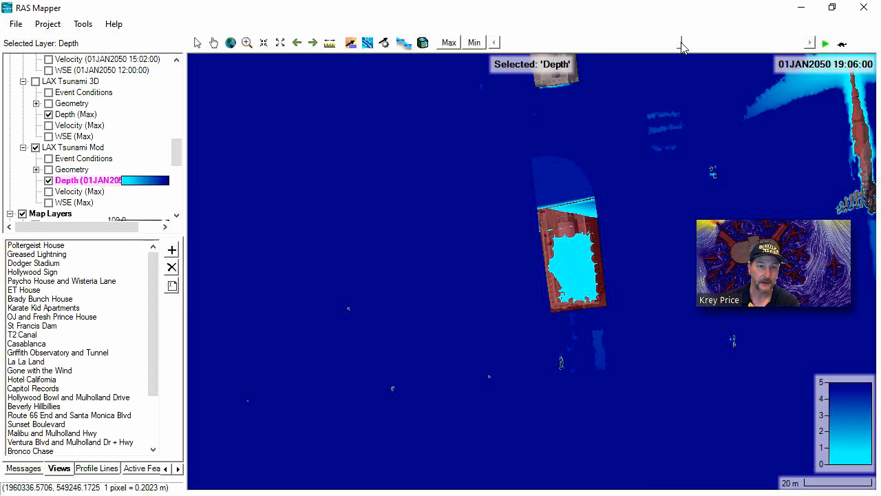
left_click_drag(682, 47, 614, 56)
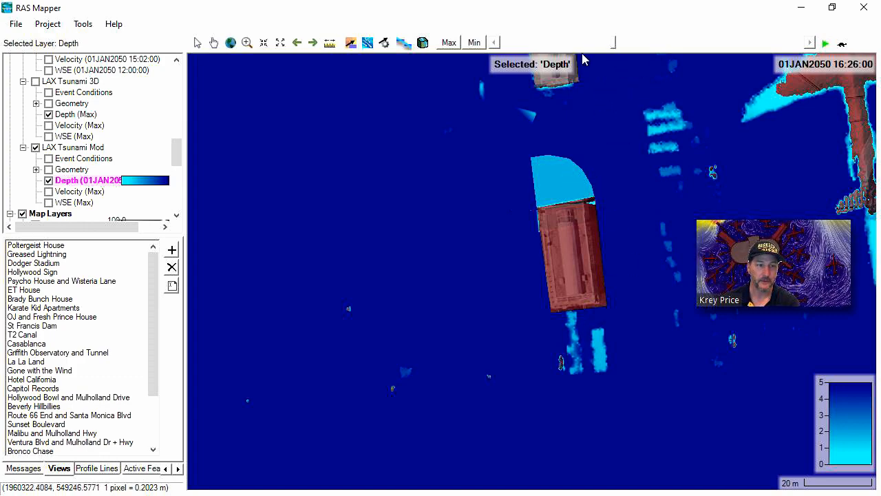
left_click(369, 43)
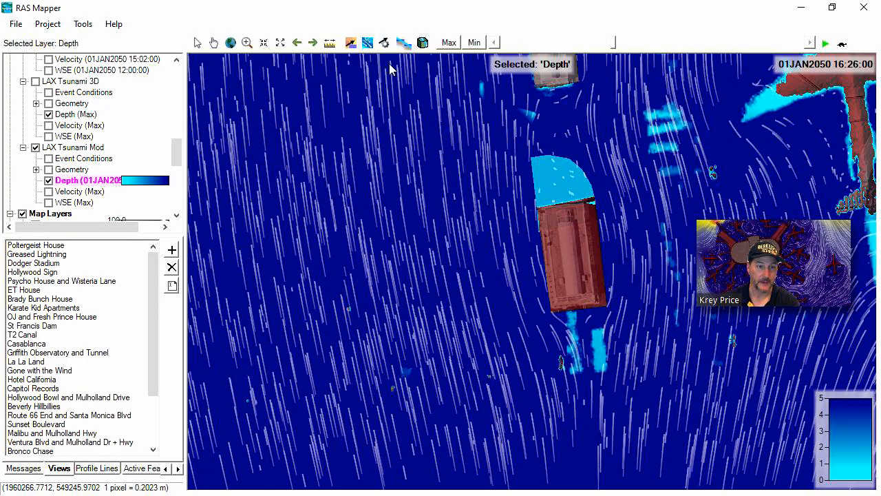
Examine the LAX Tsunami Mod depth and particle traces around the hangars, trees and parked planes east of the modified gate buildings.
scroll(567, 216, "down", 1)
scroll(565, 216, "down", 1)
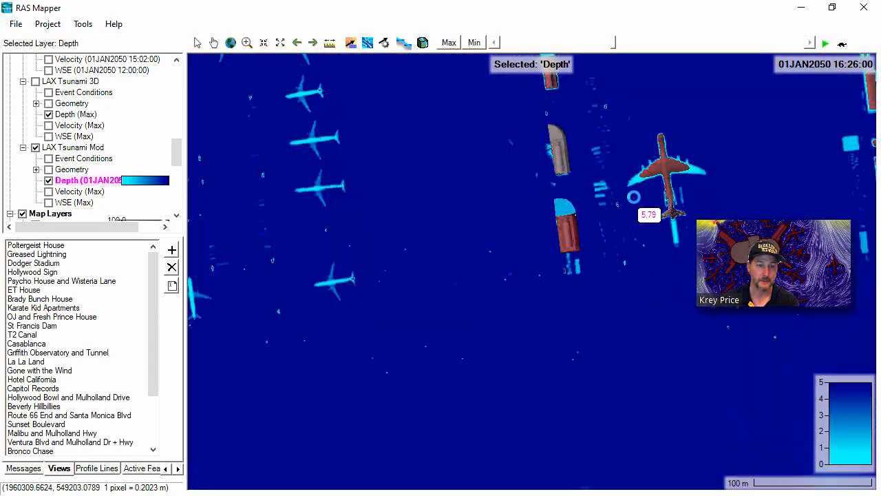
left_click_drag(640, 215, 377, 234)
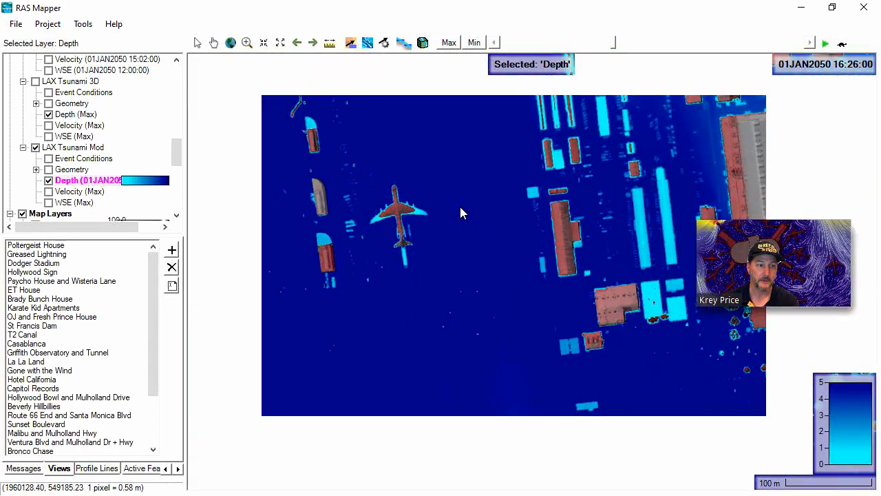
scroll(459, 204, "down", 1)
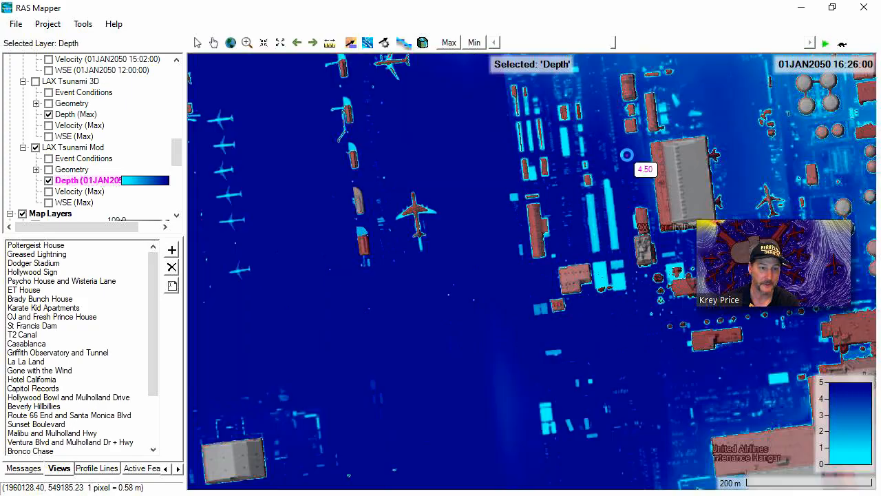
left_click_drag(626, 152, 422, 230)
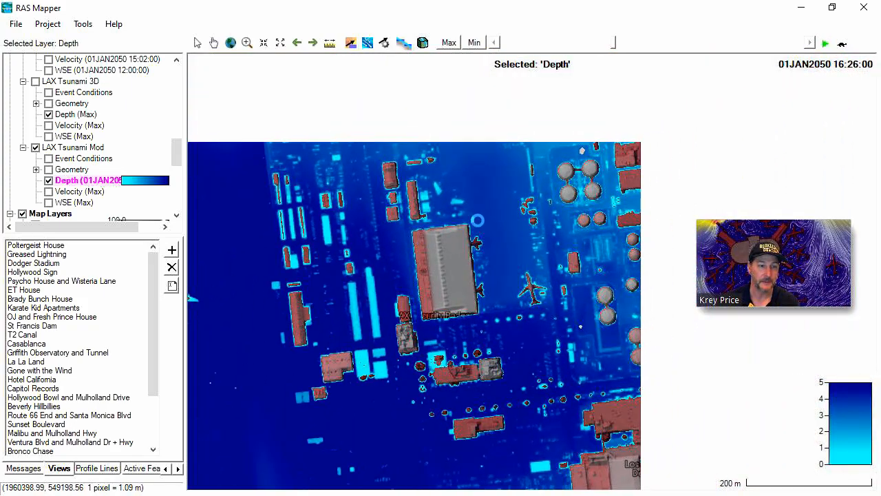
left_click_drag(525, 344, 555, 223)
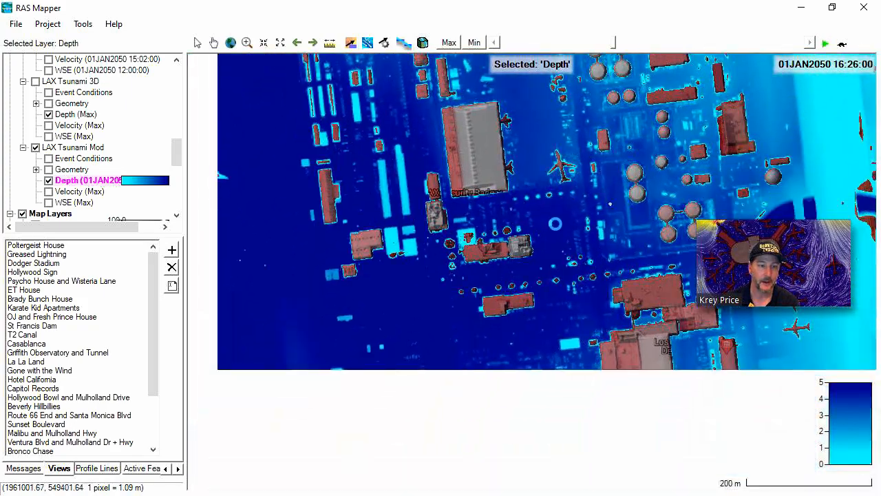
scroll(528, 230, "down", 1)
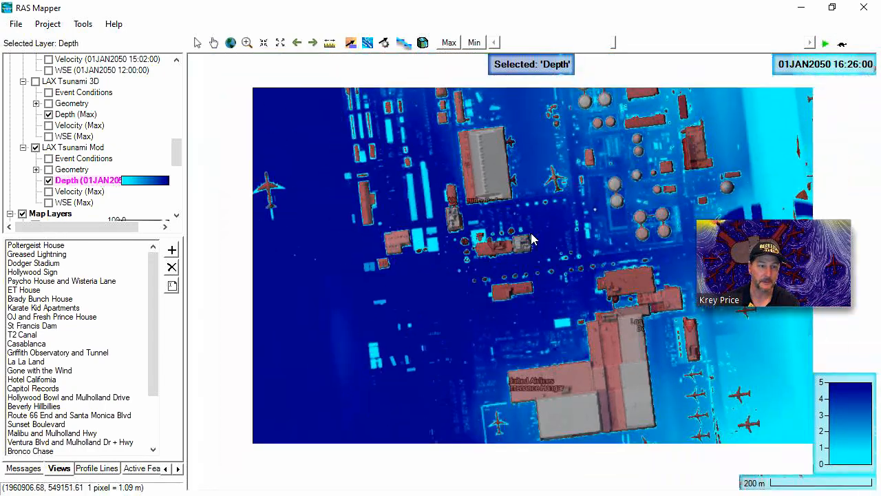
scroll(525, 186, "up", 2)
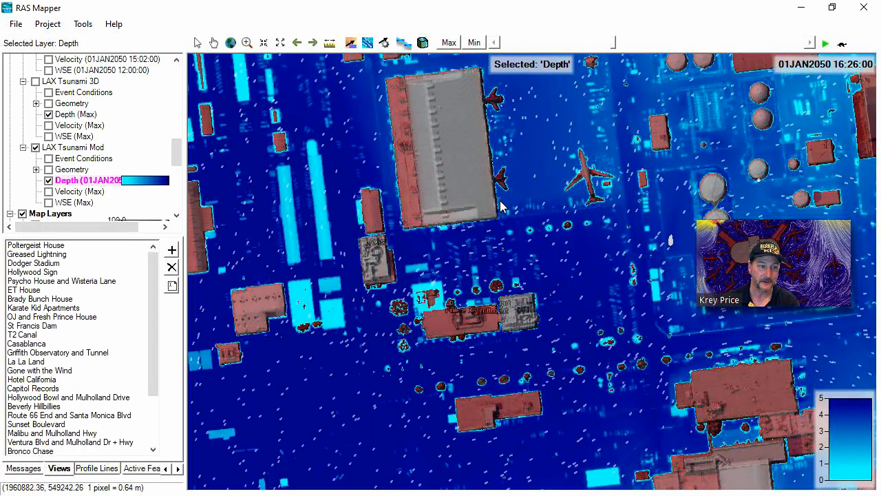
scroll(507, 184, "up", 1)
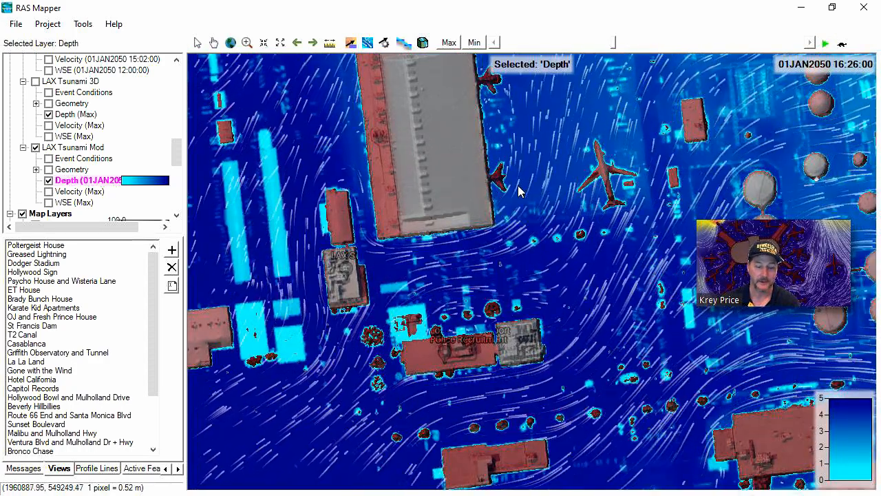
Overlay the LAX Tsunami Mod geometry on the flow around the large hangar, and hide it again.
scroll(377, 17, "down", 3)
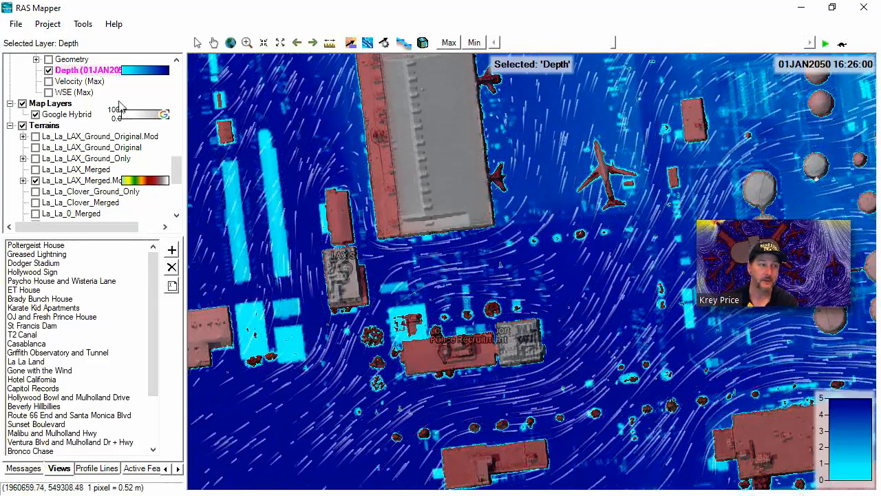
left_click(48, 60)
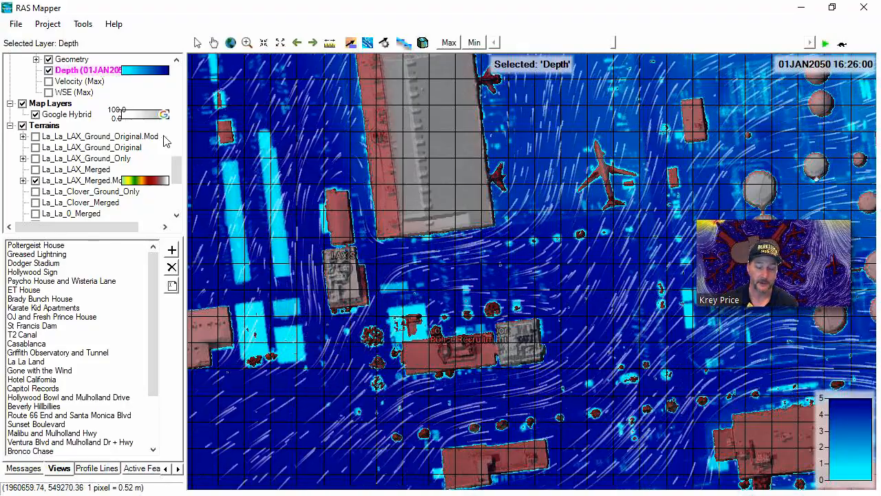
left_click(46, 59)
Hide the map layers over the domed terminal concourse near Shake Shack to show its bare terrain.
scroll(598, 208, "down", 2)
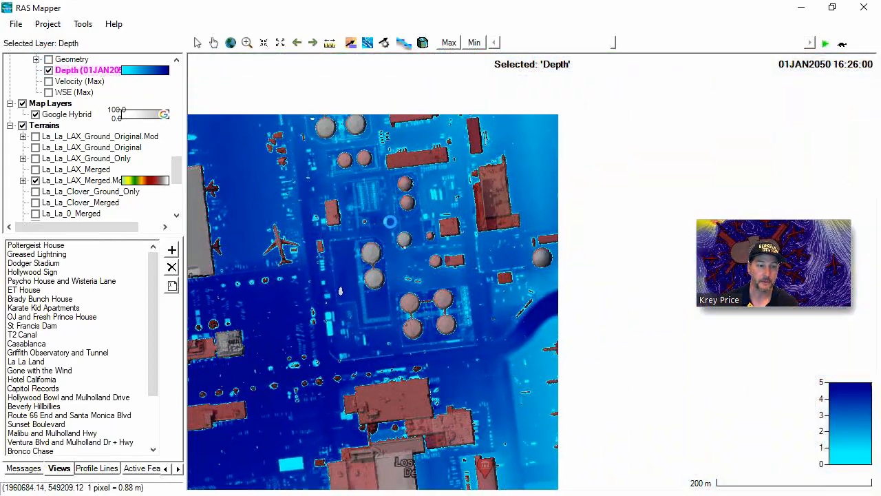
scroll(426, 229, "down", 2)
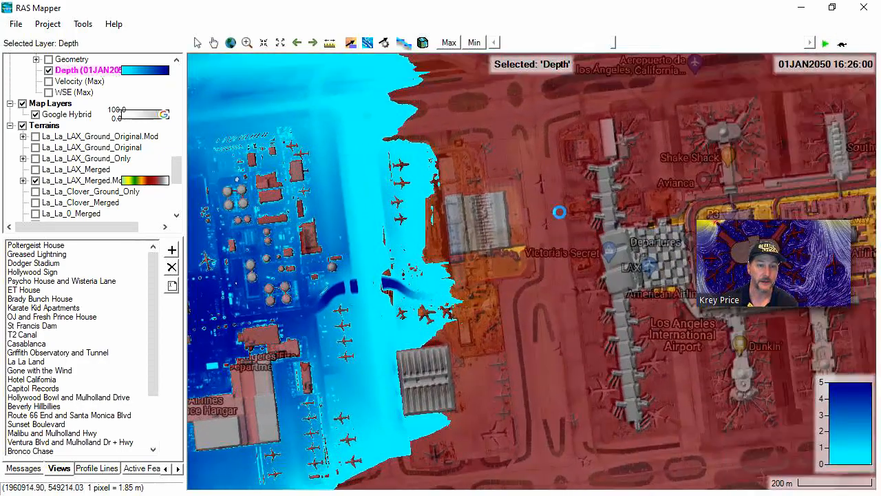
scroll(539, 194, "up", 2)
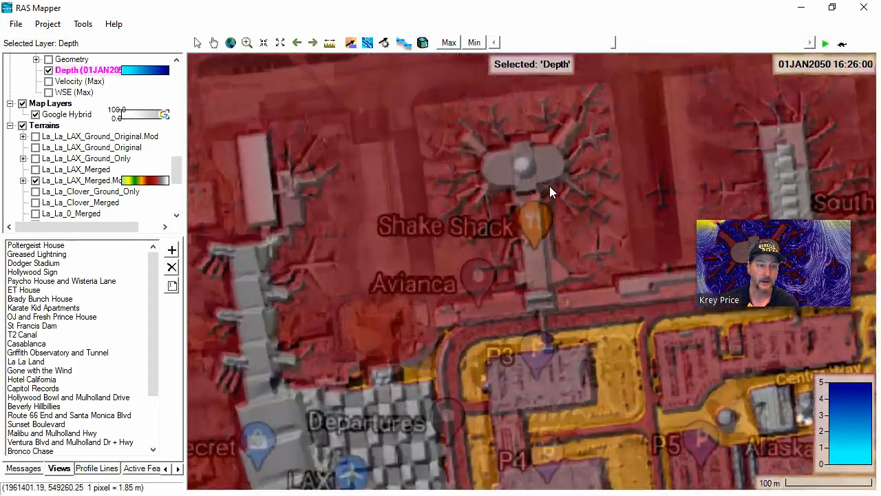
scroll(544, 186, "up", 1)
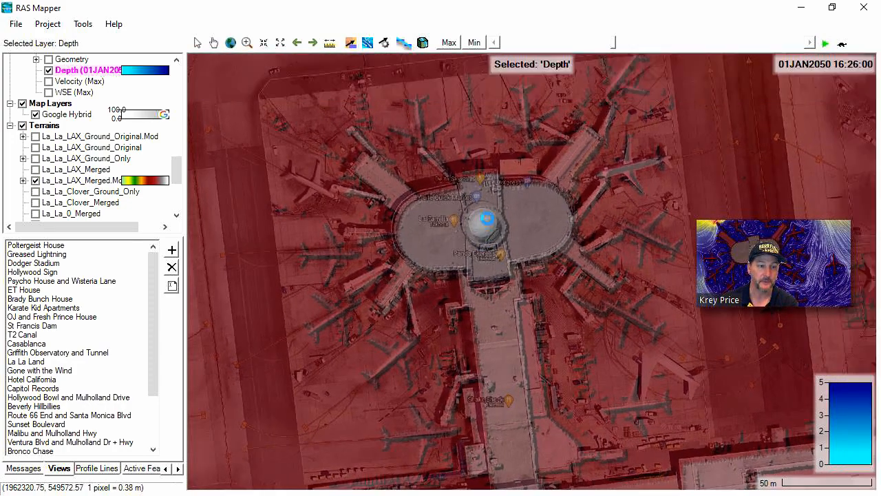
left_click(23, 104)
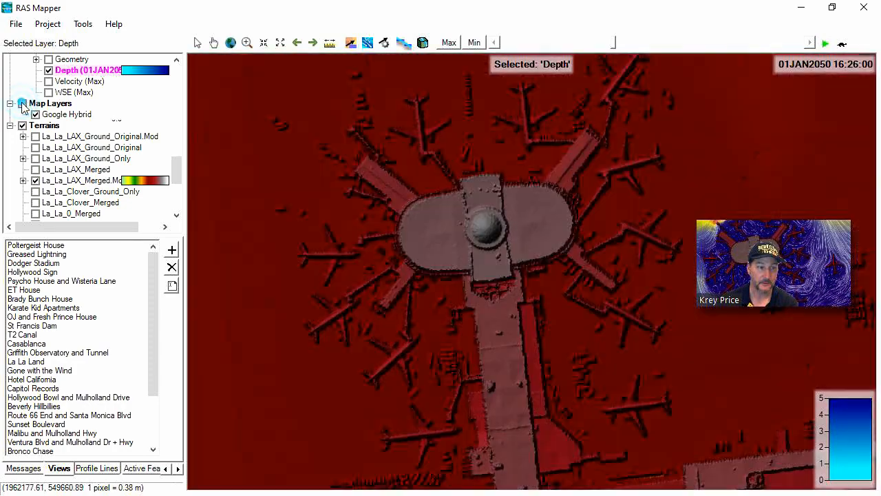
Advance the LAX Tsunami Mod depth to 17:42:00 and show particle tracing around the domed concourse and its docked planes.
left_click_drag(618, 46, 643, 49)
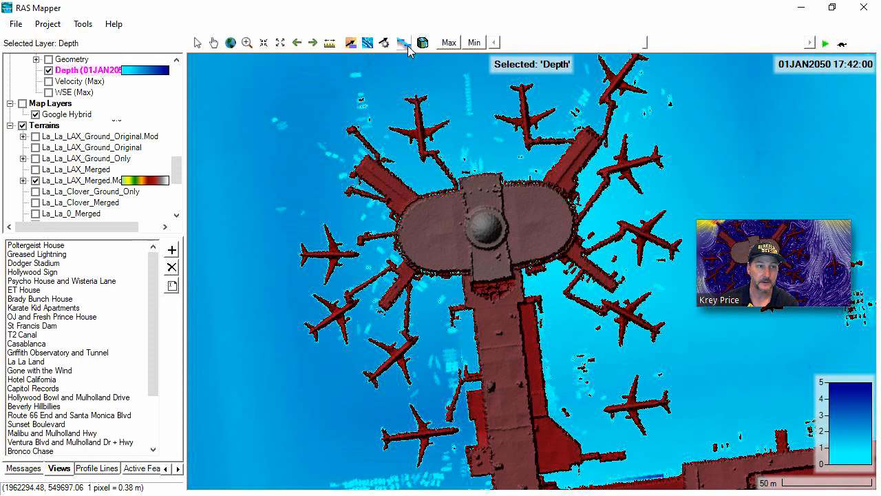
left_click(369, 42)
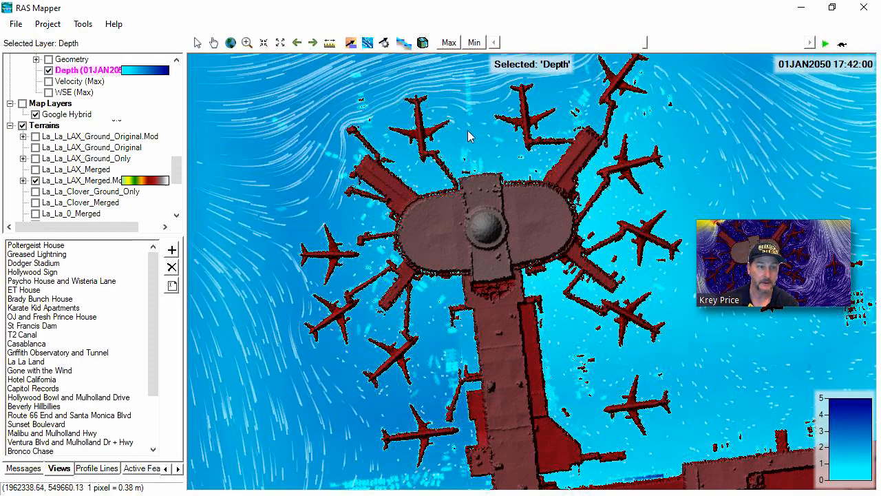
scroll(463, 141, "up", 1)
scroll(305, 179, "up", 1)
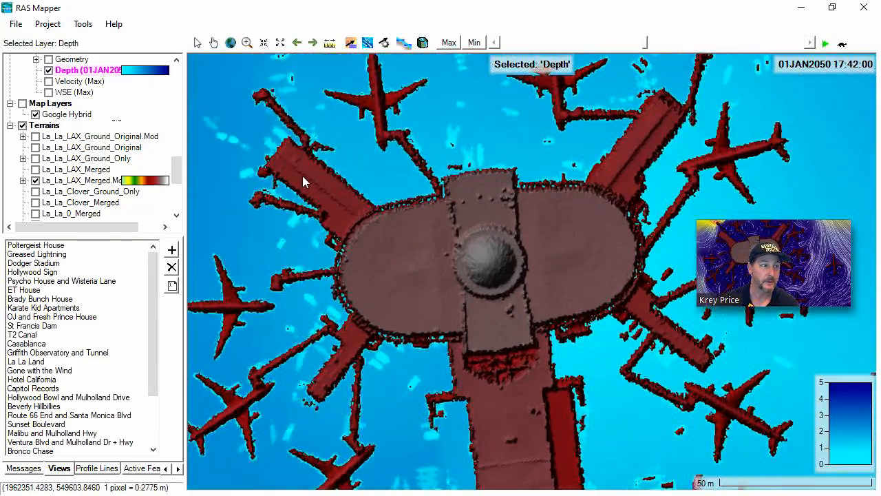
Display the LAX Tsunami Mod geometry mesh over the domed concourse to inspect the cell refinement, and hide it again.
left_click(48, 60)
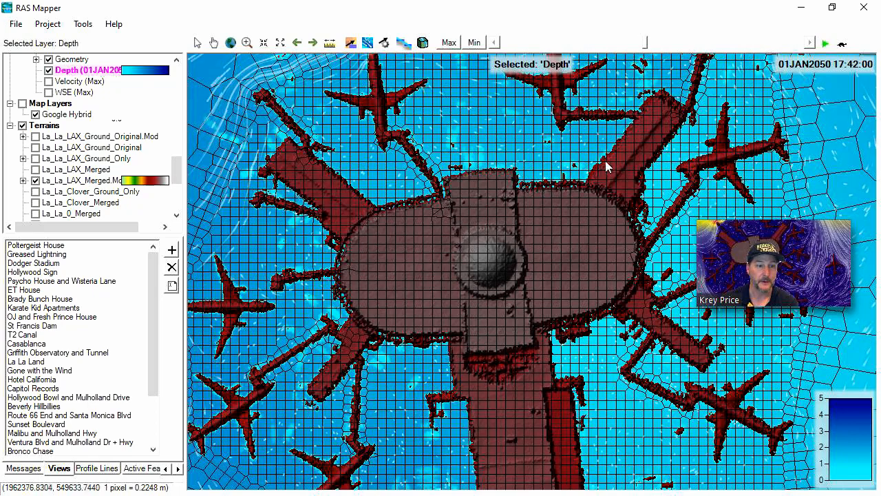
scroll(617, 207, "down", 1)
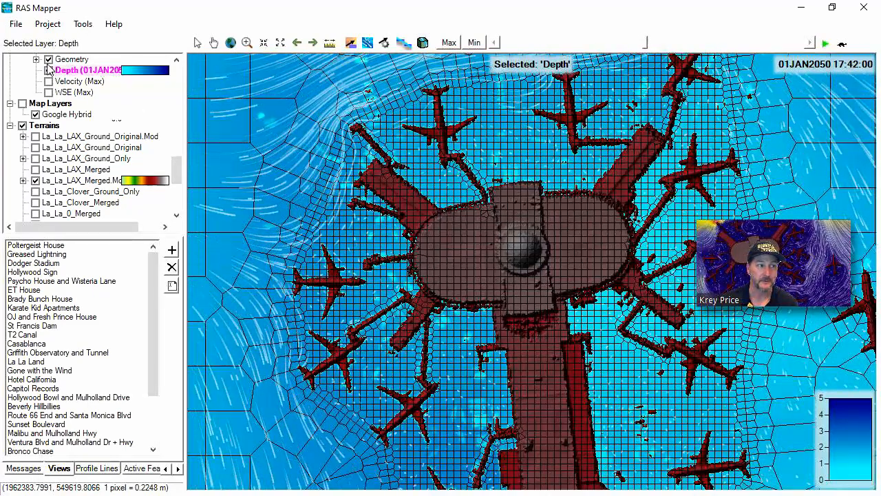
left_click(48, 60)
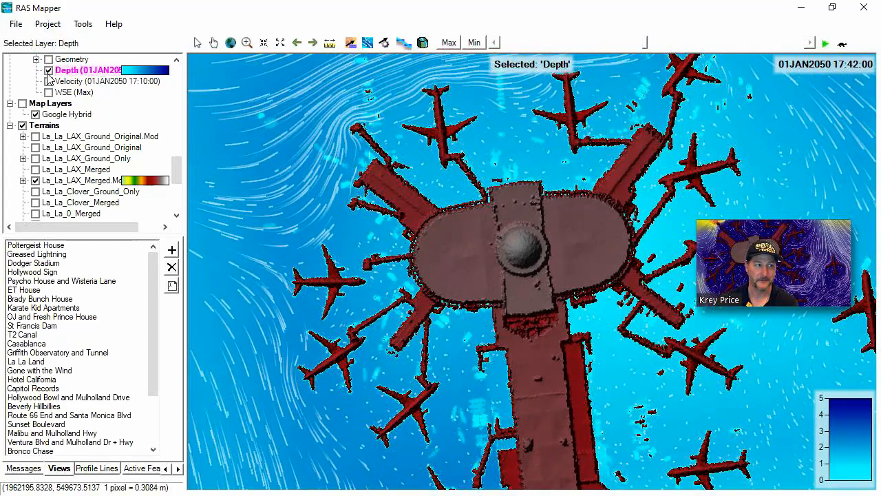
Show the LAX Tsunami Mod velocity at 17:10:00 instead of the depth and examine the eddies around the concourse's planes.
left_click(48, 70)
left_click(68, 82)
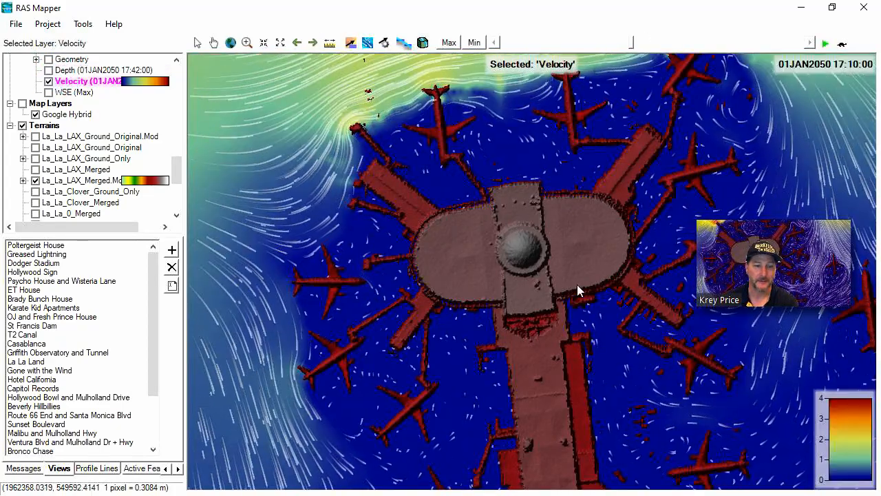
scroll(605, 327, "up", 1)
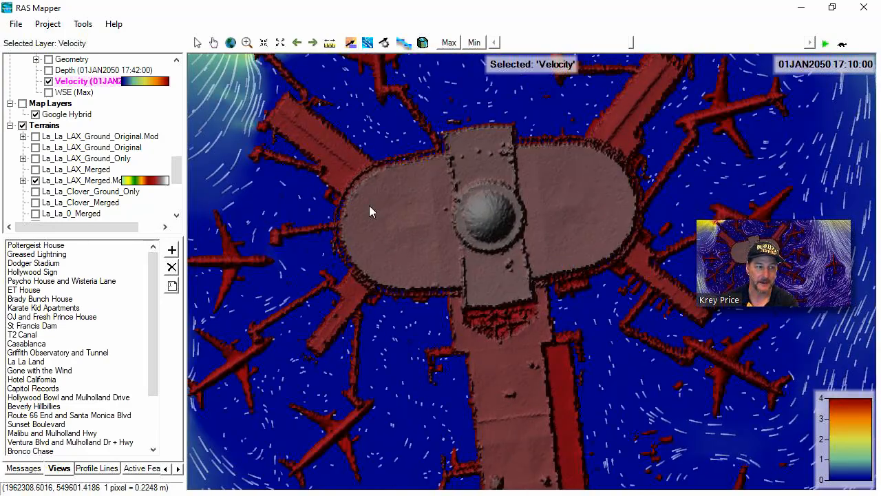
left_click_drag(369, 205, 428, 340)
left_click_drag(522, 253, 340, 275)
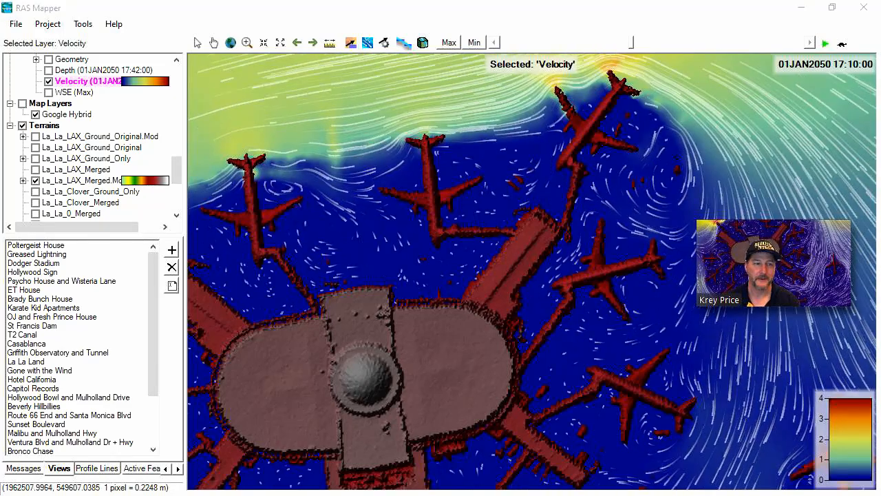
Examine the LAX Tsunami Mod velocity pattern across the whole airport and the adjoining coastline.
scroll(377, 256, "down", 1)
scroll(379, 267, "down", 3)
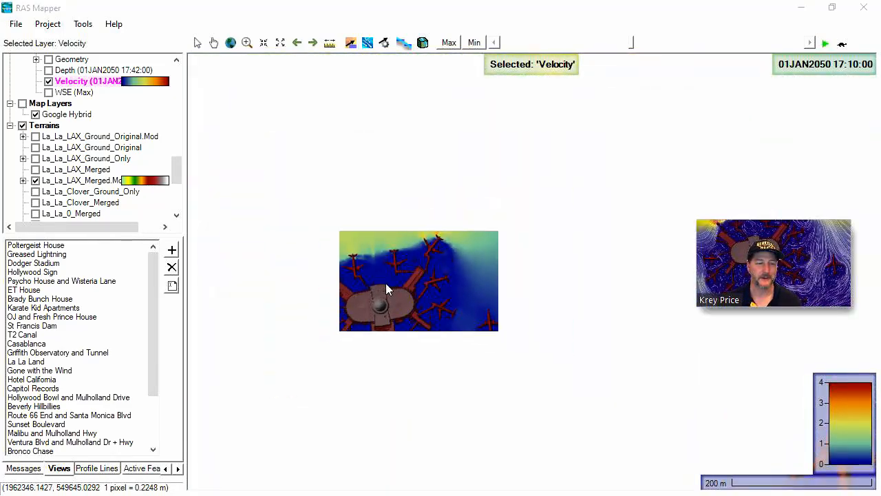
scroll(515, 256, "down", 3)
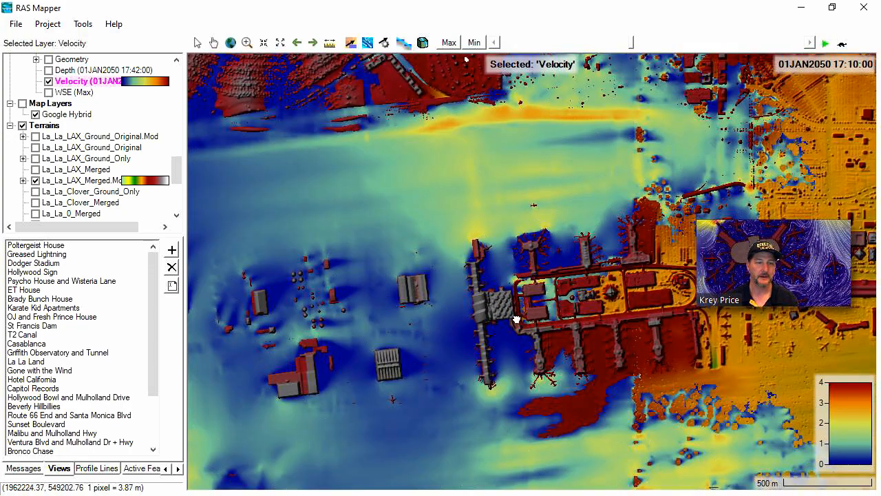
scroll(465, 243, "down", 1)
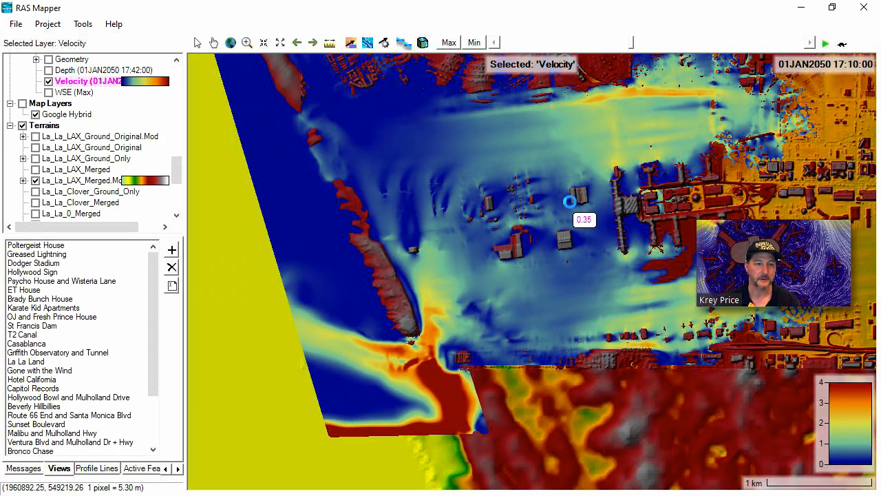
left_click_drag(570, 202, 503, 284)
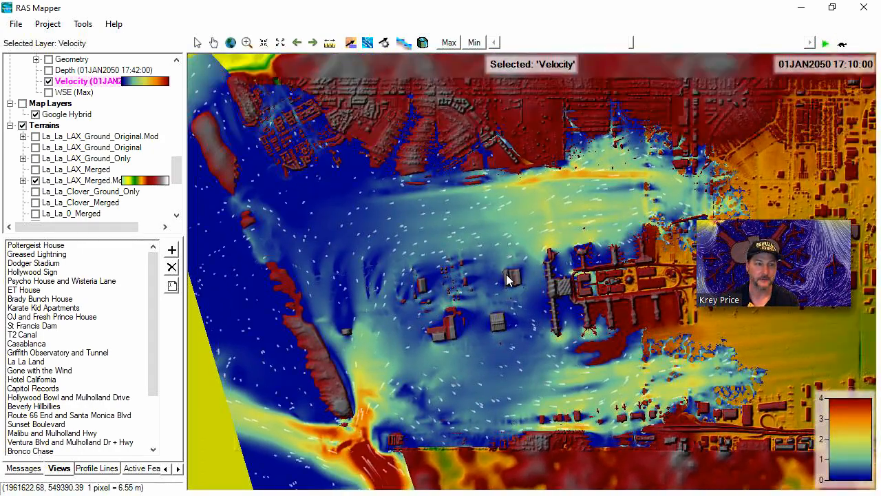
Go to the saved La La Land view and turn on the La_La_Land terrain.
left_click(35, 361)
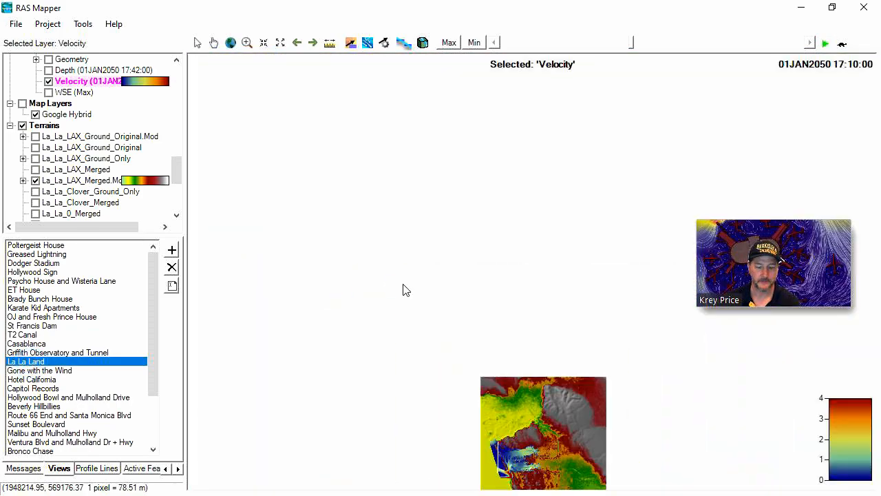
left_click_drag(174, 171, 174, 199)
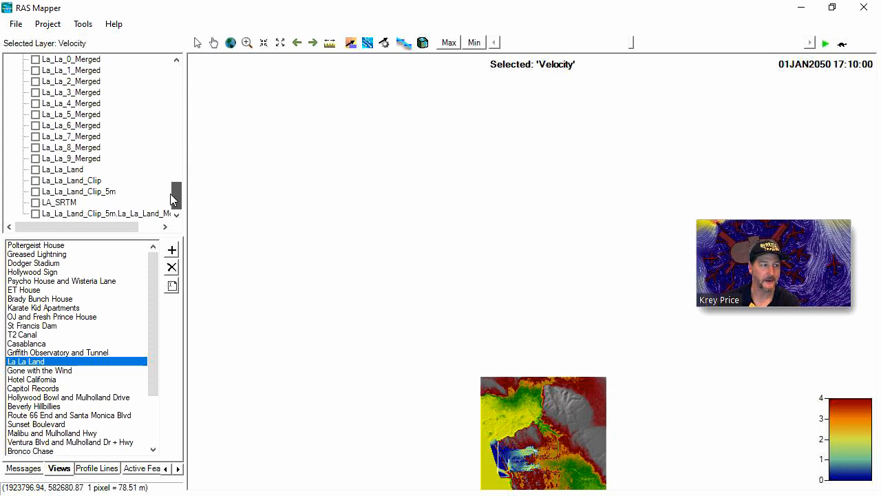
left_click(35, 170)
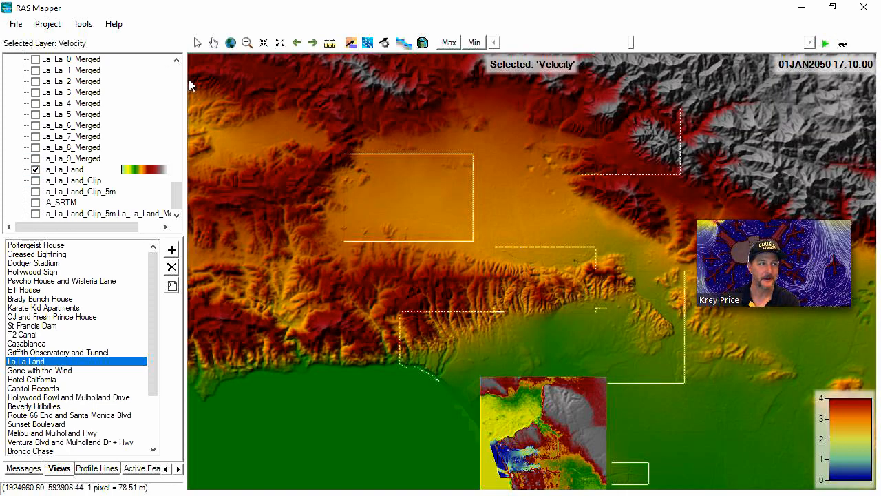
Hide the LAX Tsunami Mod results and show the La La Land Existing depth for 02JAN2050 19:30:00.
left_click_drag(178, 185, 175, 139)
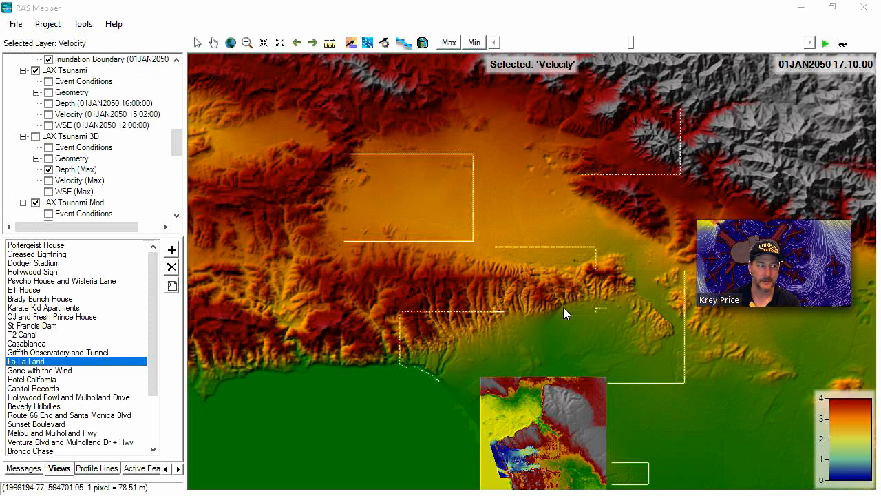
scroll(175, 140, "down", 2)
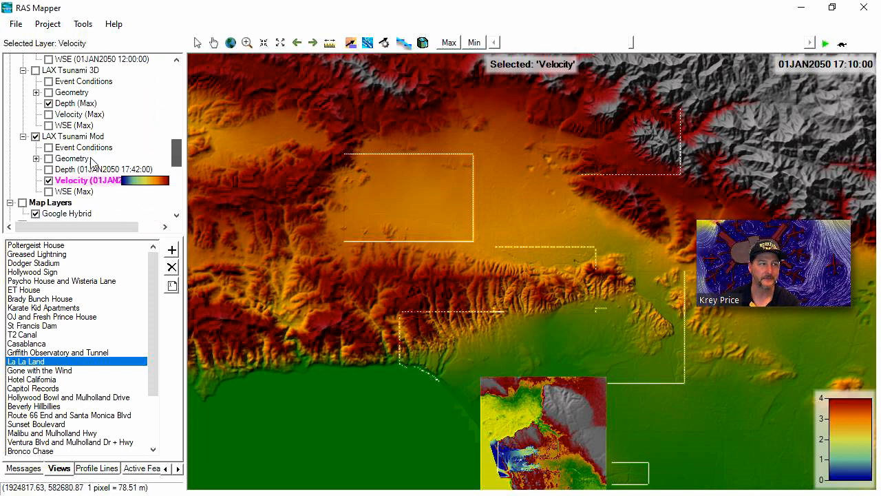
left_click(35, 136)
scroll(176, 172, "down", 4)
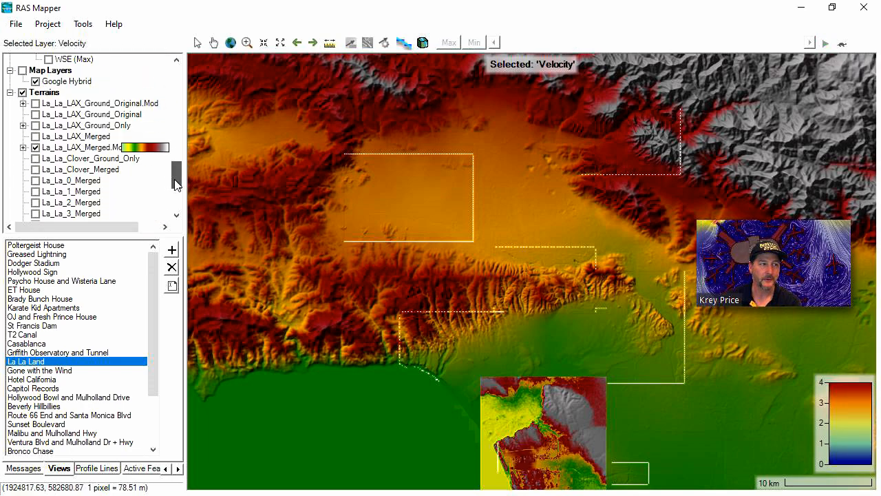
scroll(177, 173, "up", 10)
left_click(49, 102)
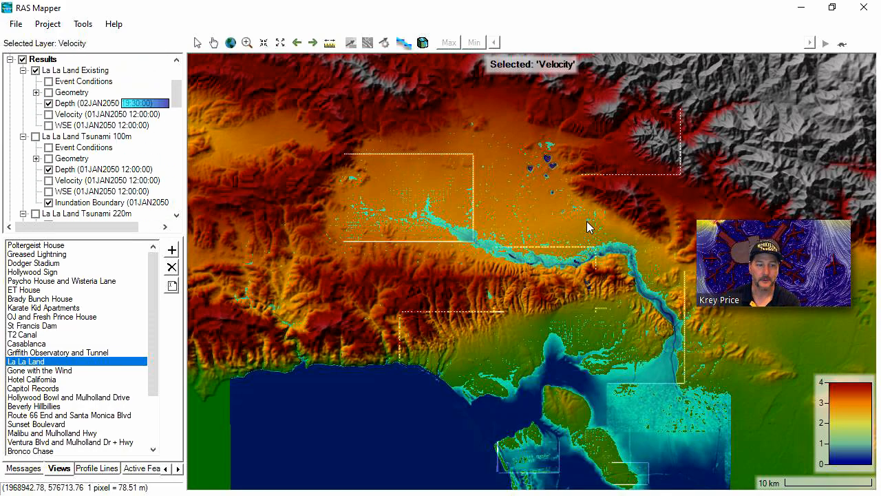
Set the La La Land Existing depth map to 02JAN2050 12:00:00, with the coast and offshore islands in view.
left_click_drag(627, 371, 670, 282)
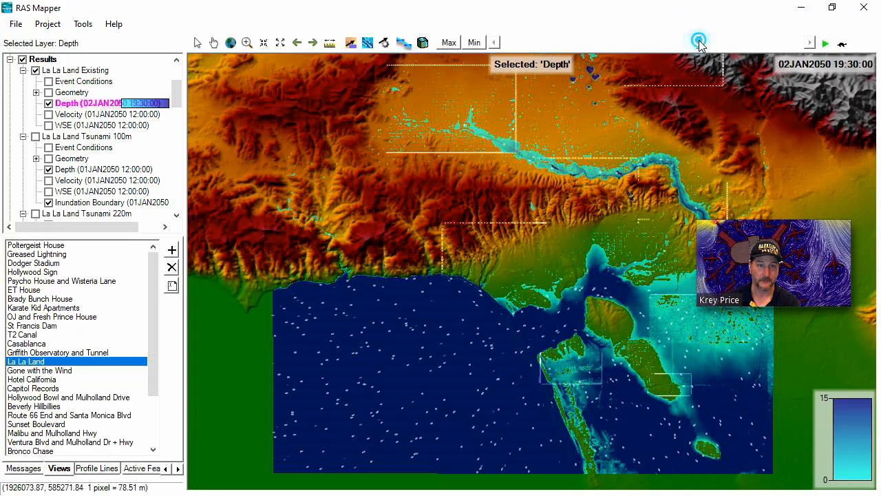
left_click_drag(698, 39, 652, 41)
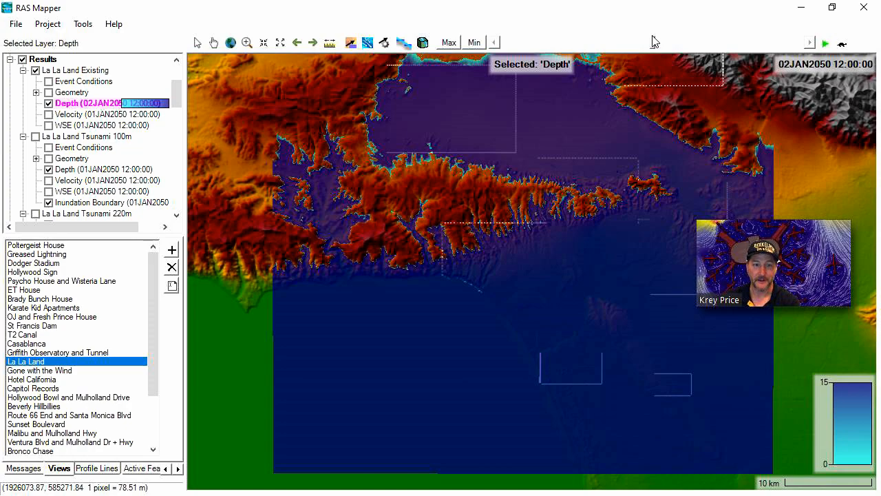
Switch to Google Earth Pro, maximize it, and search for the Malibu street address already entered.
left_click_drag(880, 212, 156, 131)
left_click_drag(508, 128, 274, 128)
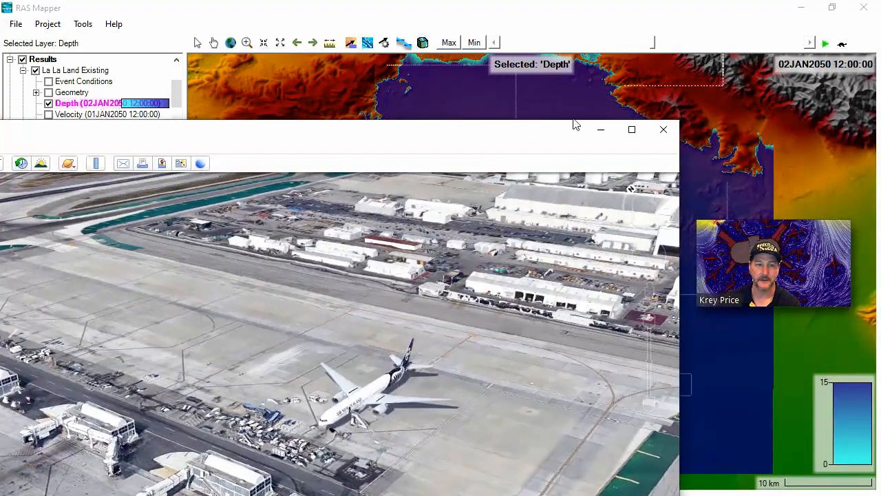
left_click(628, 132)
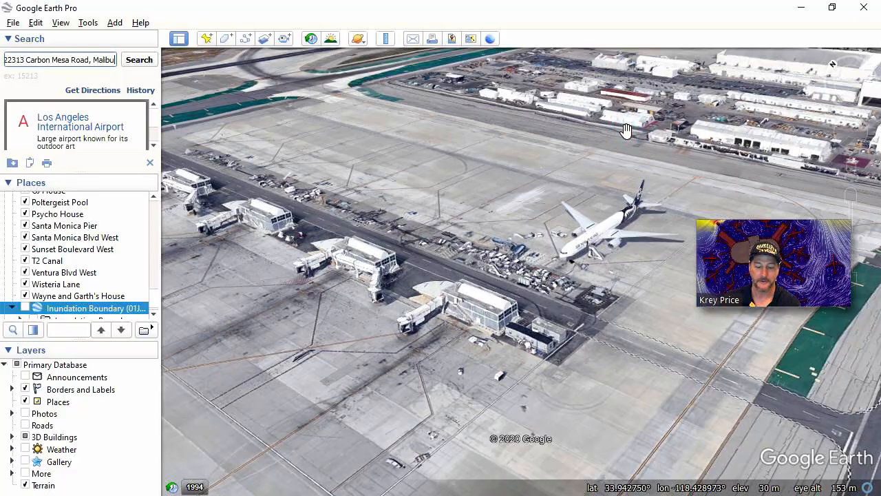
left_click(141, 62)
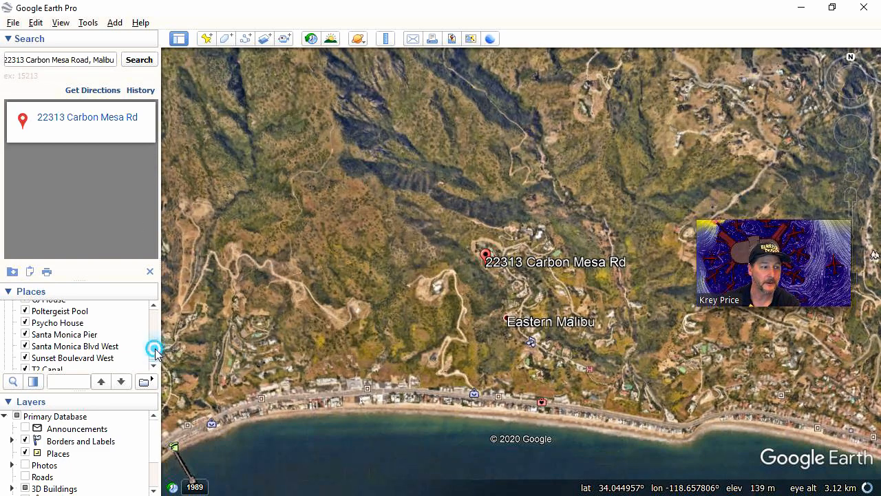
Show the Inundation Boundary overlay and its Mad Max placemark over the Malibu coastline around Malibu Lagoon.
left_click_drag(154, 349, 156, 358)
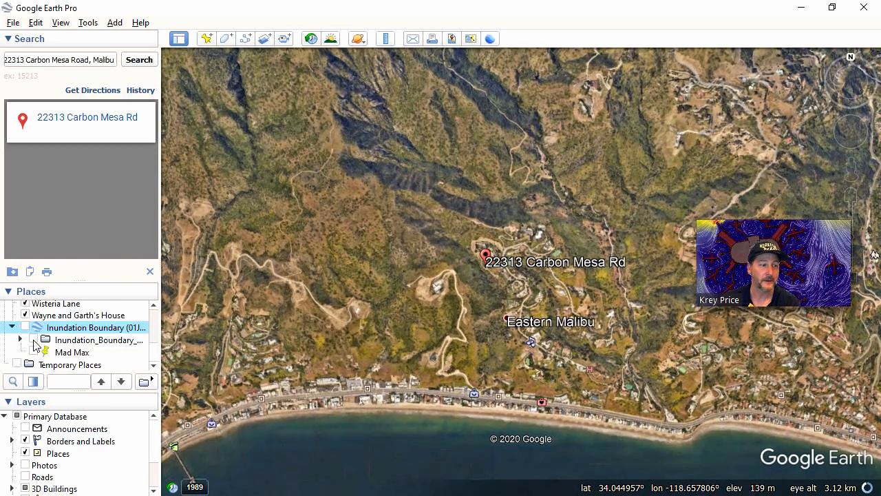
left_click(34, 341)
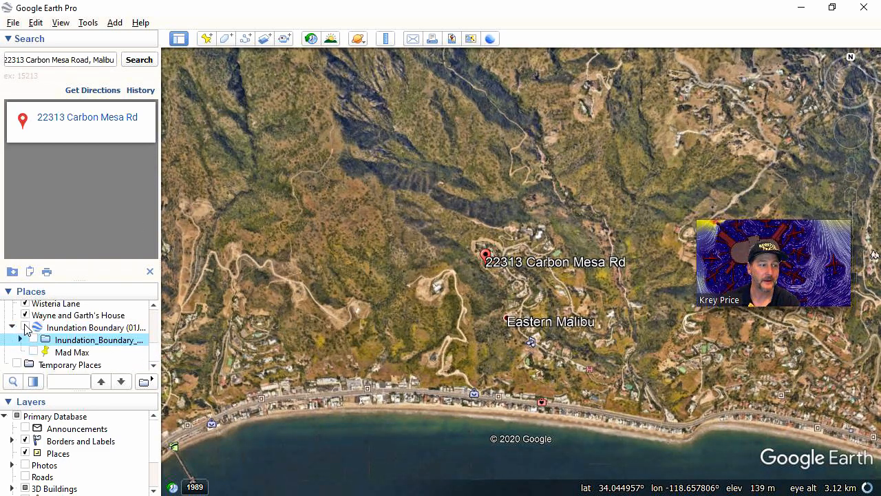
left_click(25, 327)
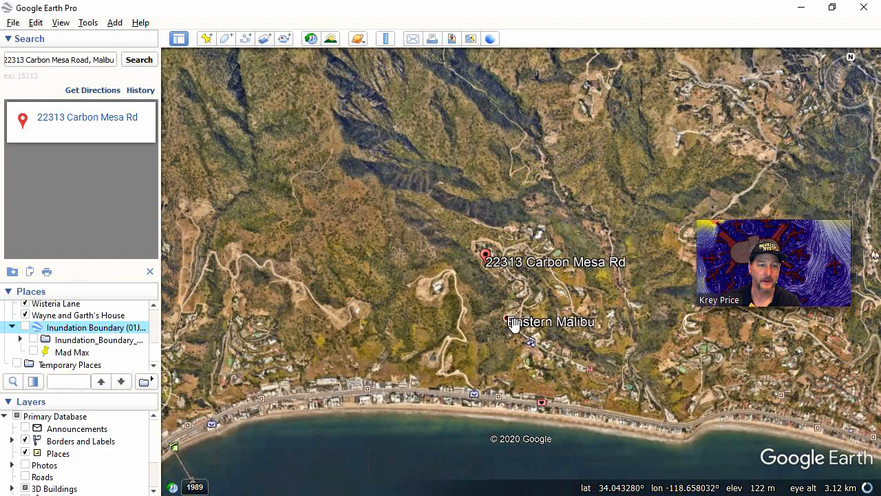
scroll(512, 323, "up", 2)
scroll(507, 331, "down", 4)
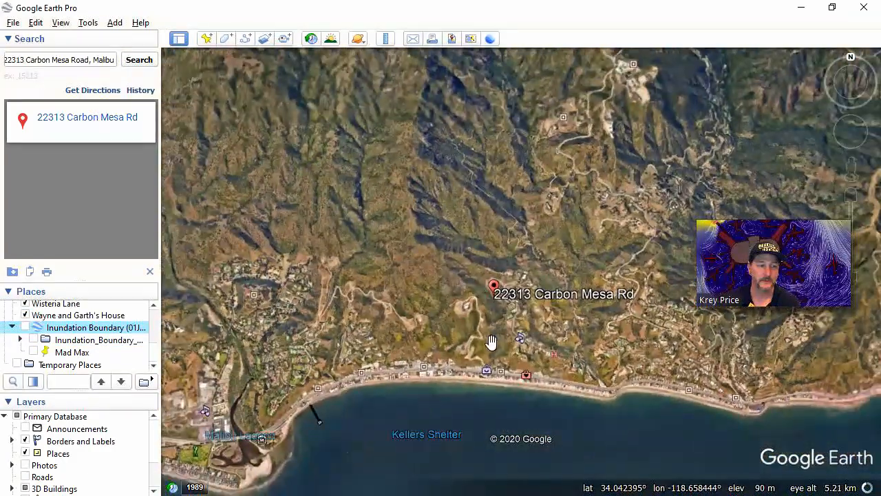
left_click_drag(440, 320, 591, 245)
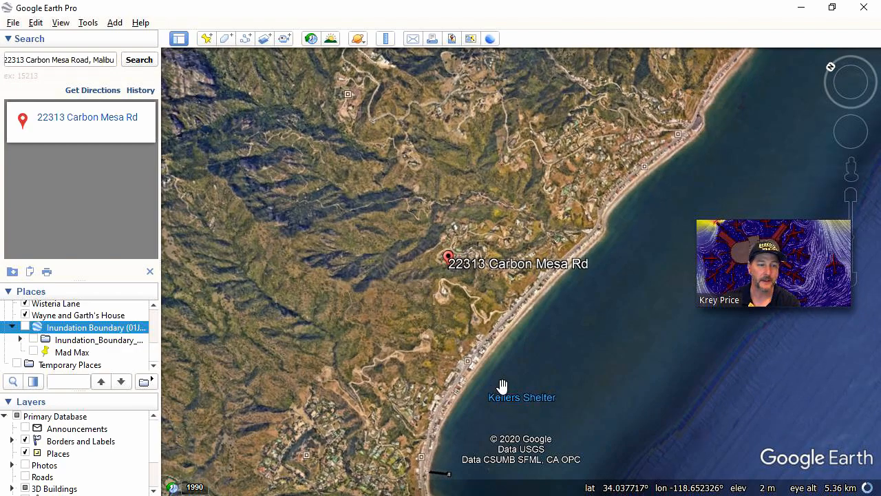
left_click_drag(501, 389, 353, 296)
left_click_drag(353, 295, 570, 202)
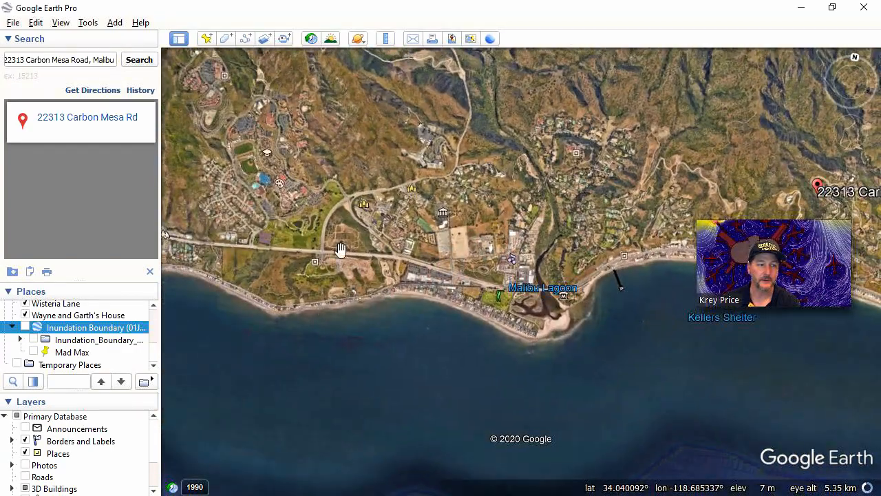
left_click_drag(208, 240, 252, 227)
scroll(254, 238, "down", 2)
scroll(215, 241, "down", 1)
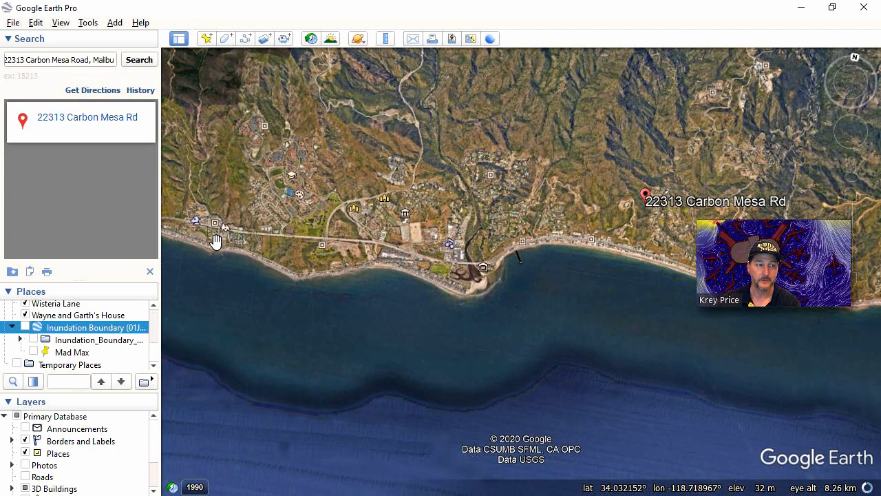
left_click(25, 325)
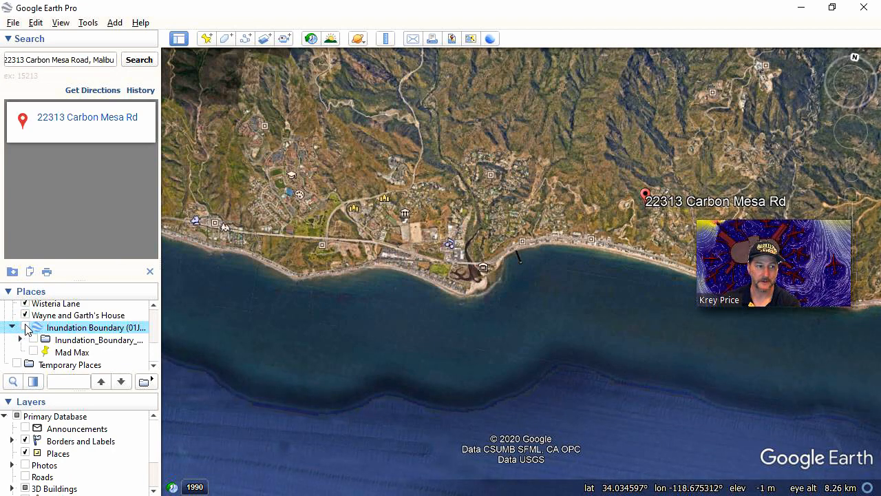
left_click(25, 327)
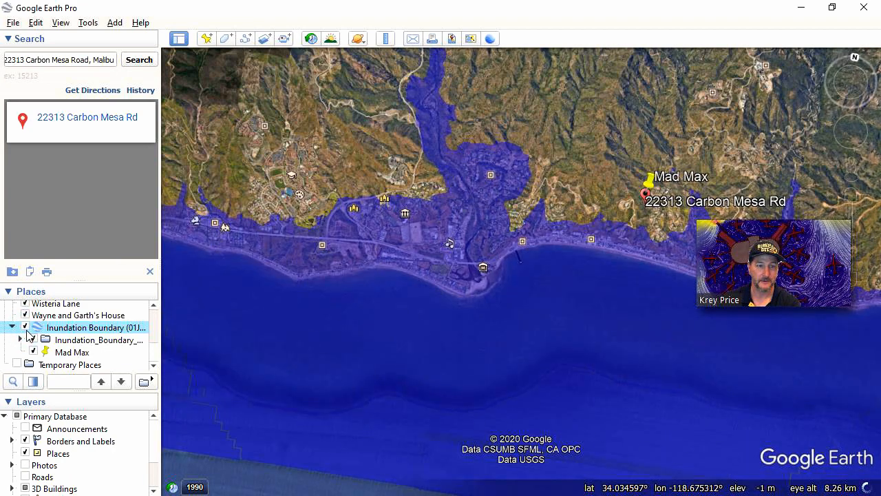